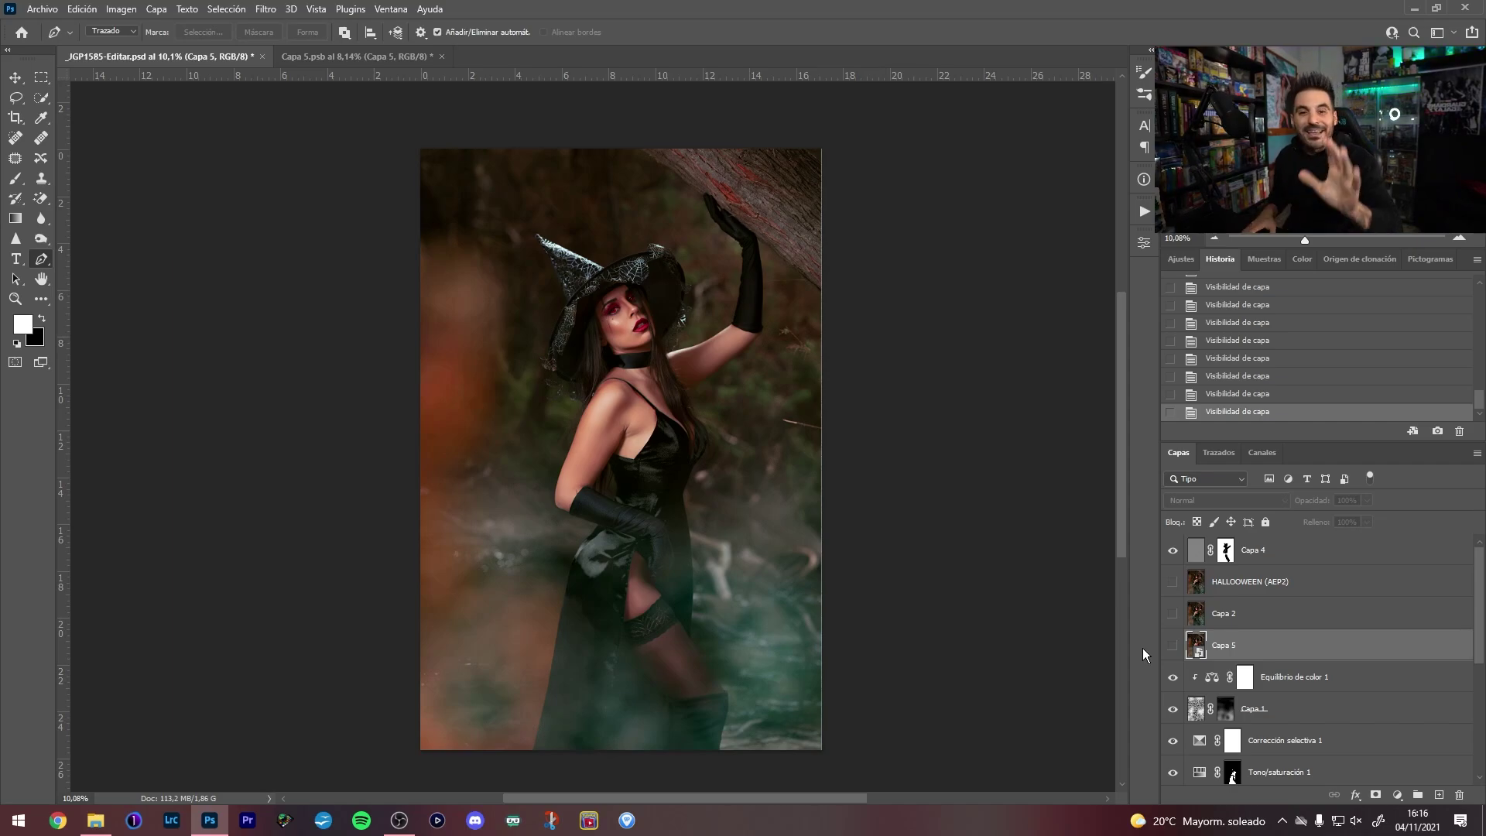
Compare the black-dress edit against the original red, then switch to the Capa 5.psb document
left_click(1172, 774)
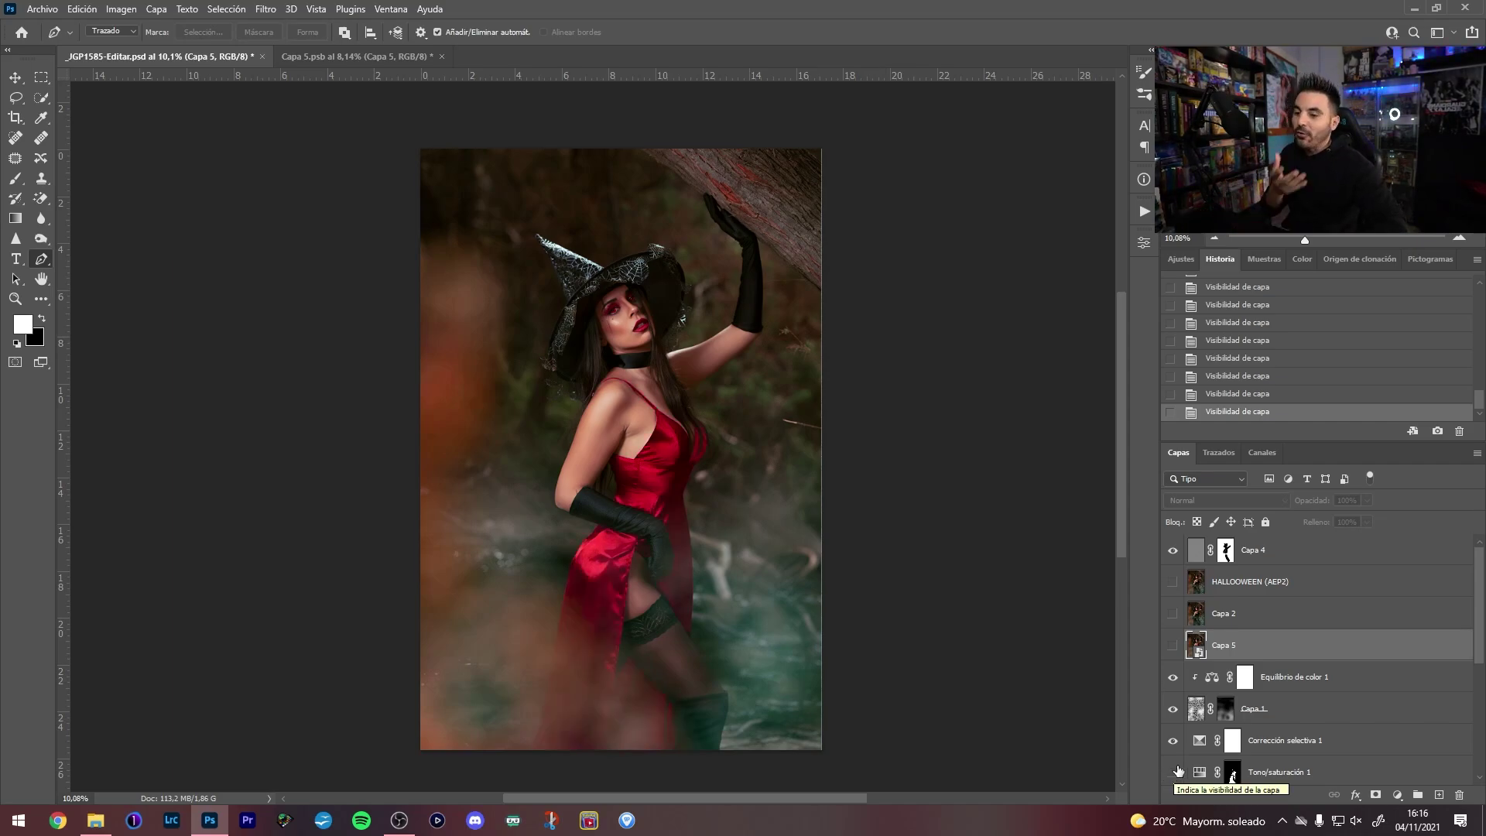
left_click(1173, 772)
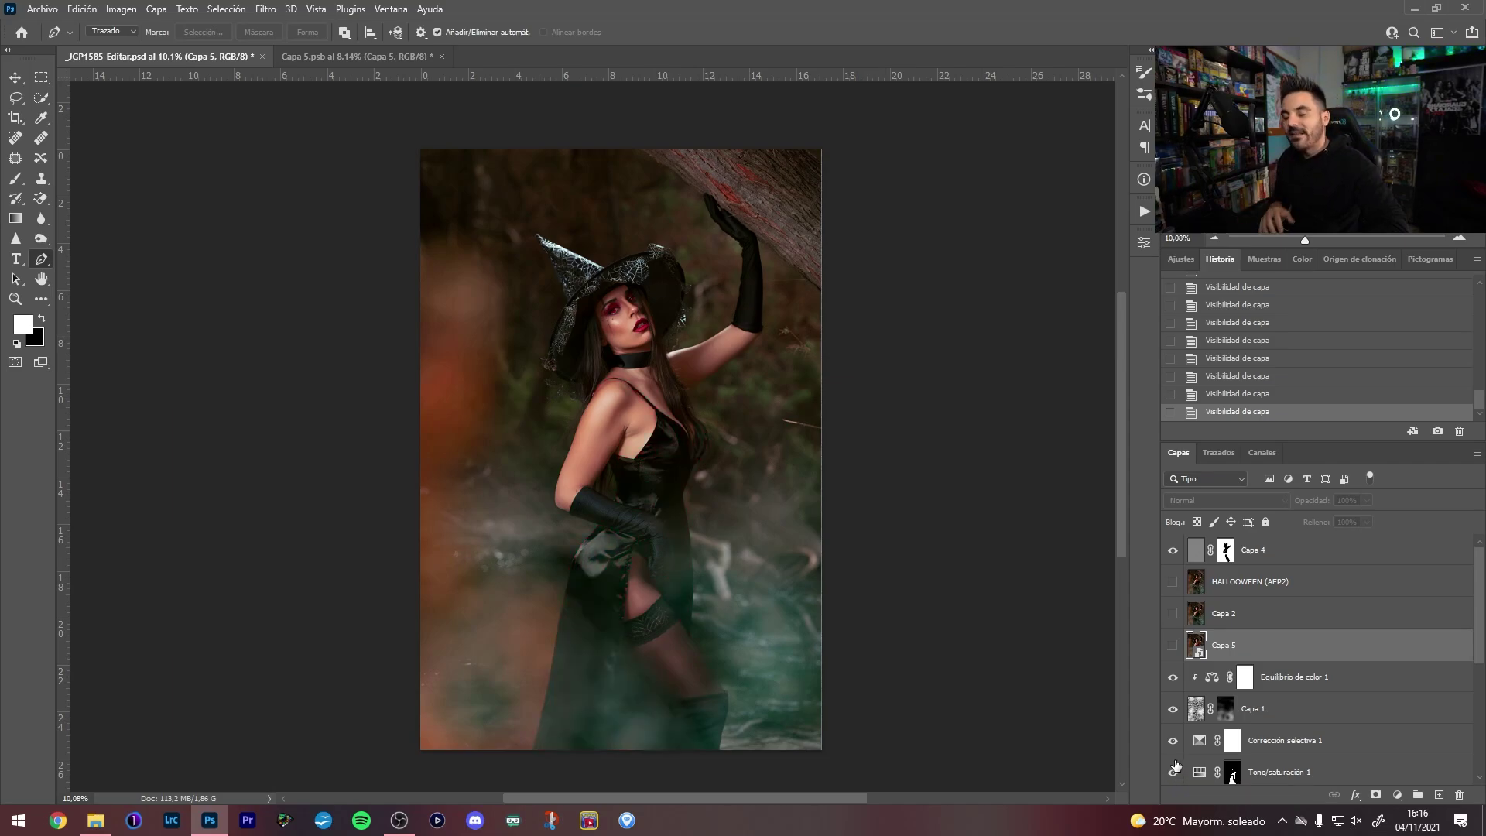
left_click(371, 57)
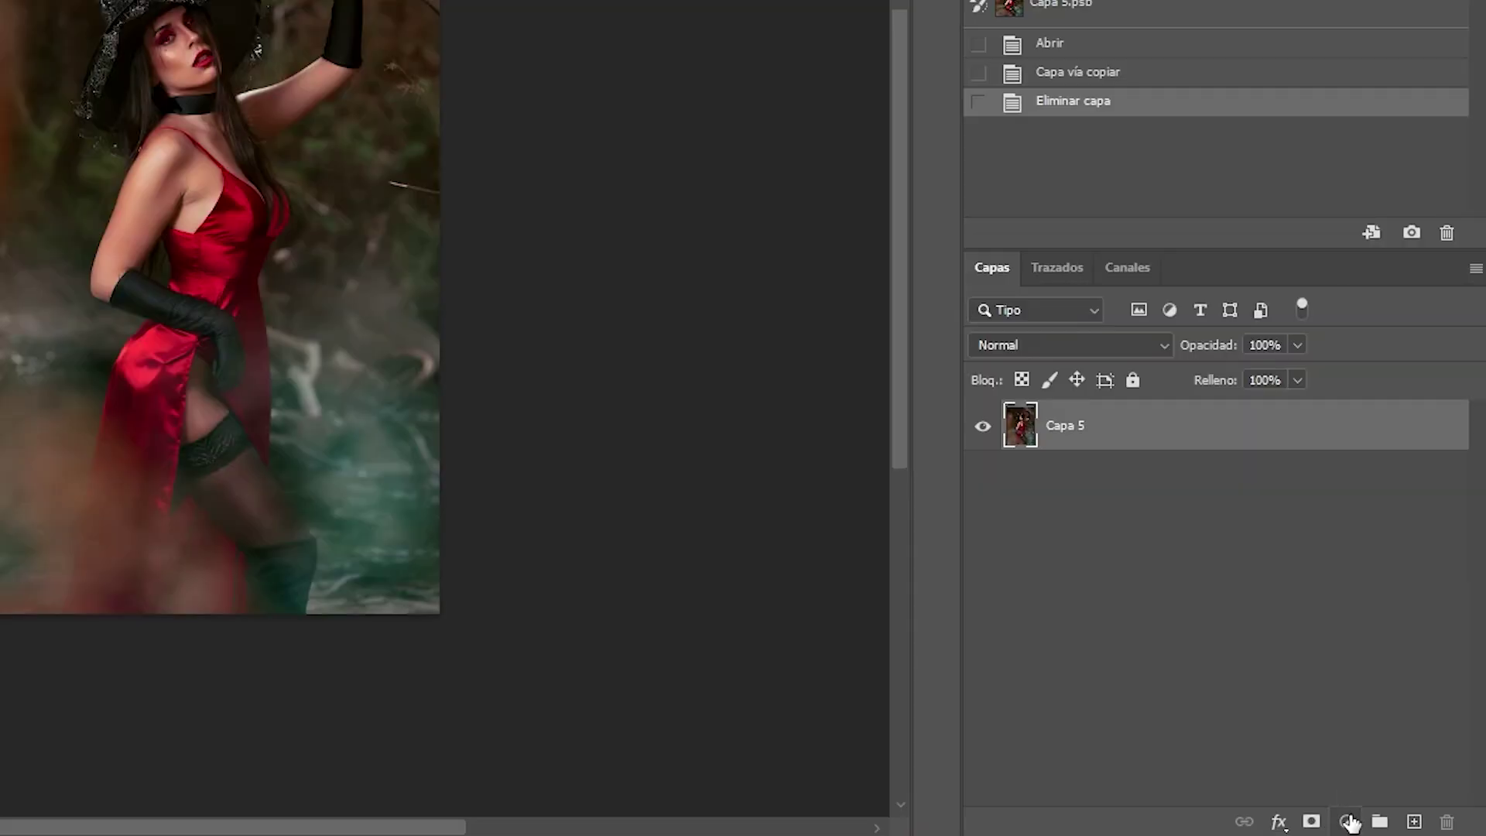
Add a Tono/saturación adjustment layer above Capa 5 and test its hue and lightness sliders
left_click(1346, 821)
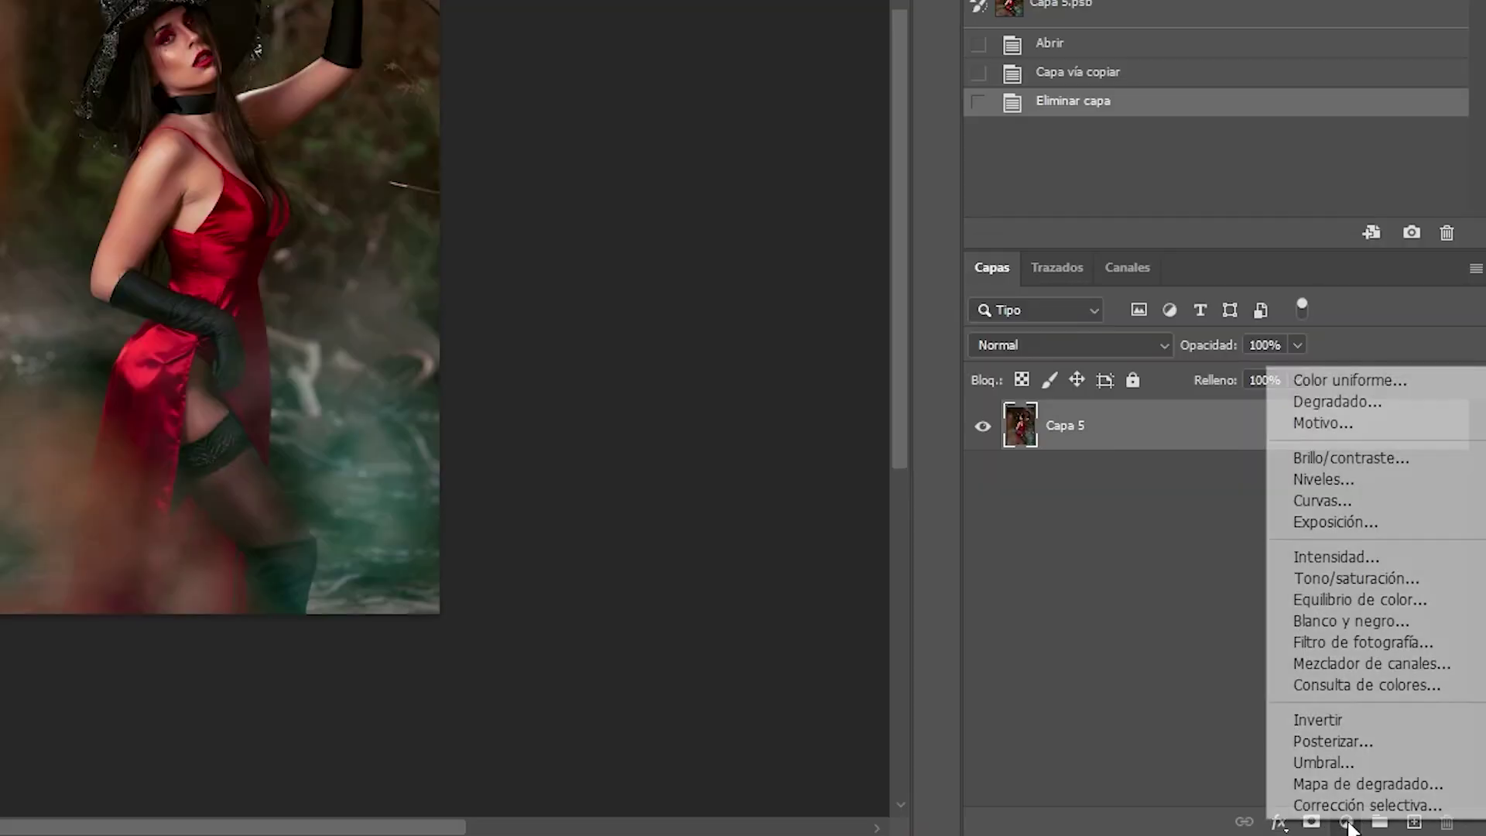
left_click(1332, 579)
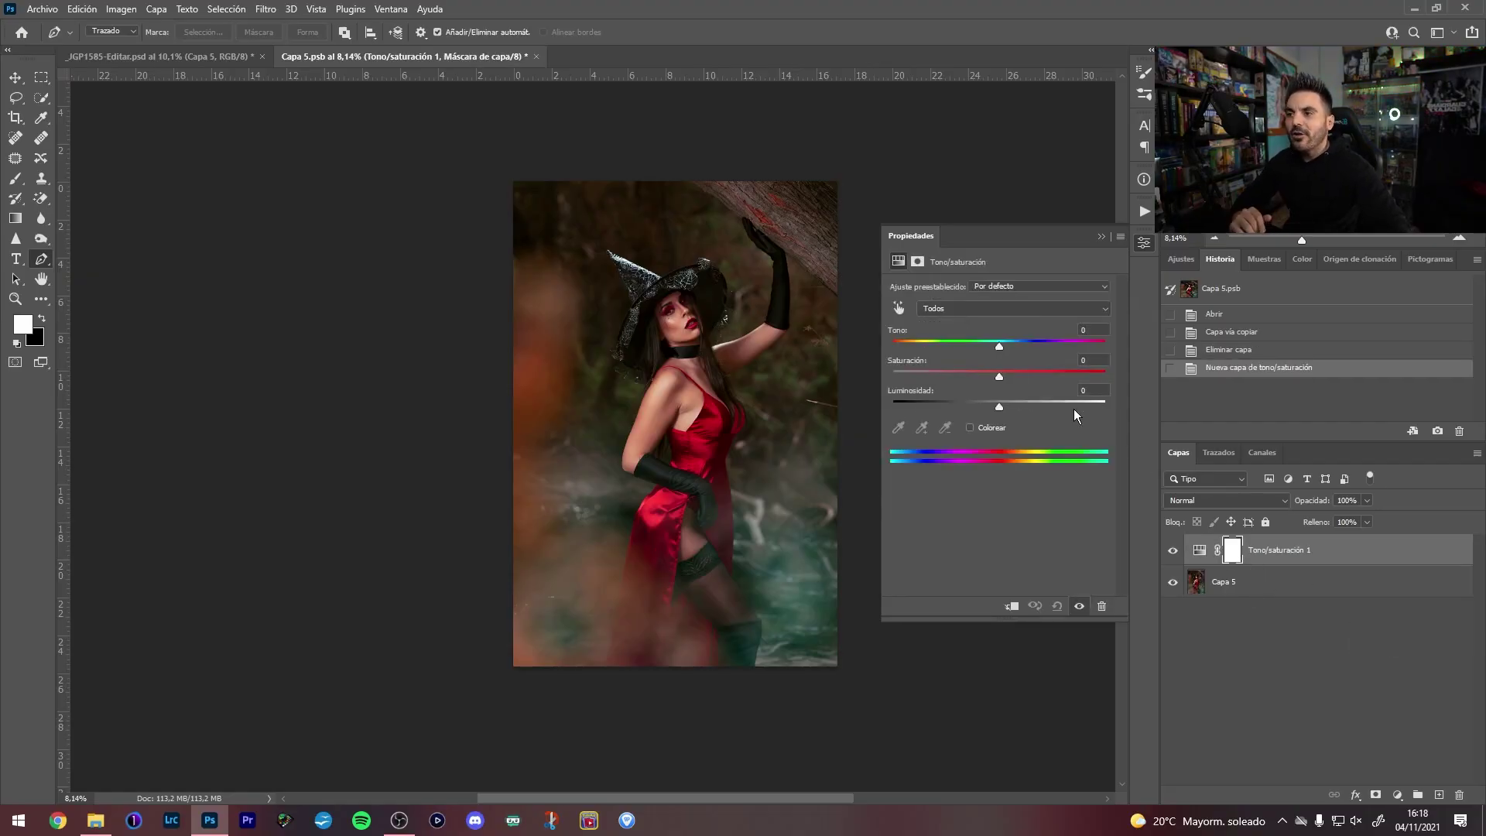
left_click_drag(998, 346, 979, 362)
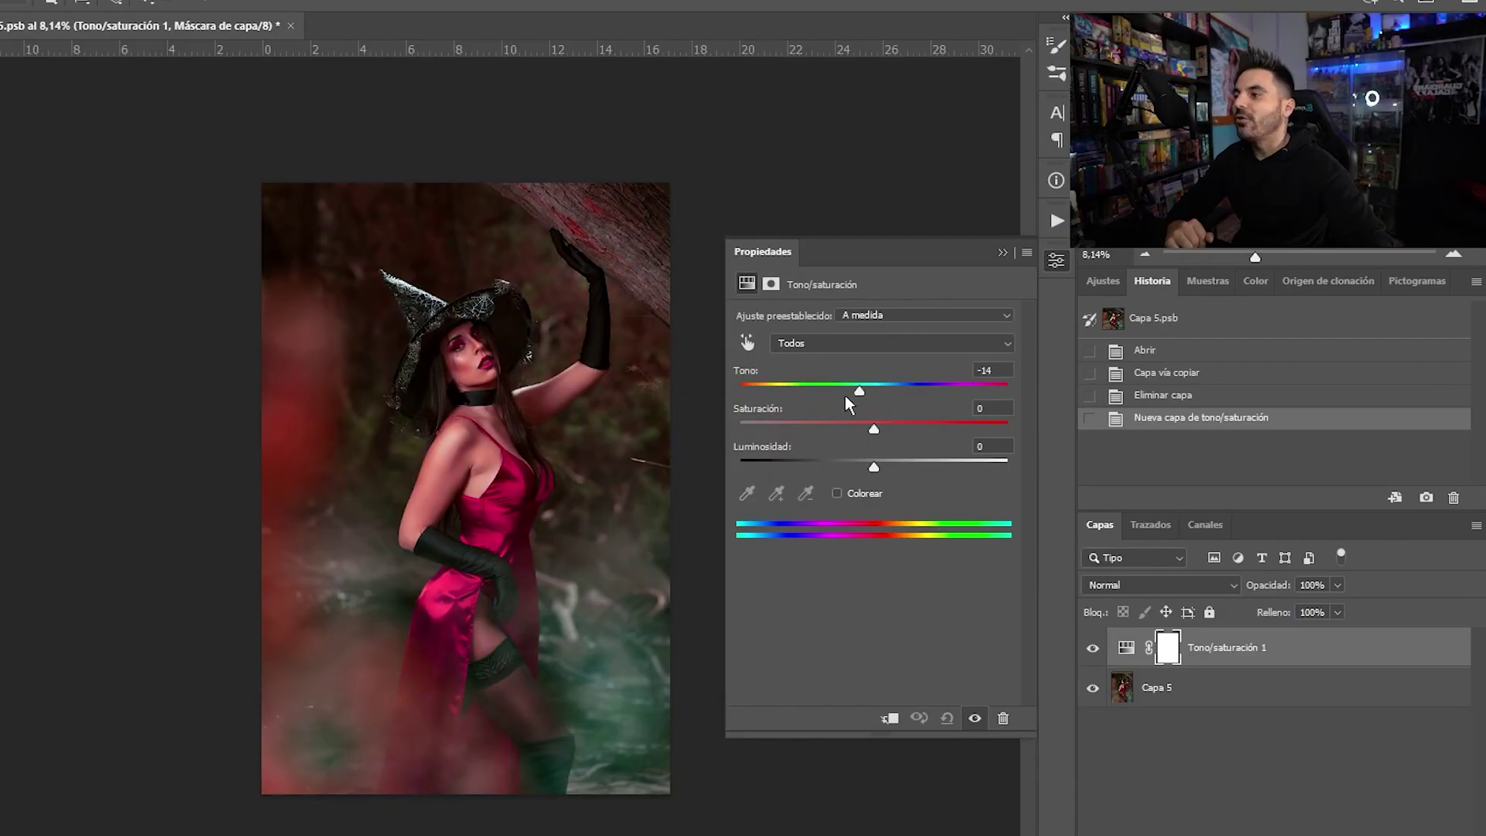
mouse_move(849, 410)
left_mouse_down()
mouse_move(963, 406)
mouse_move(756, 402)
mouse_move(877, 401)
left_mouse_up()
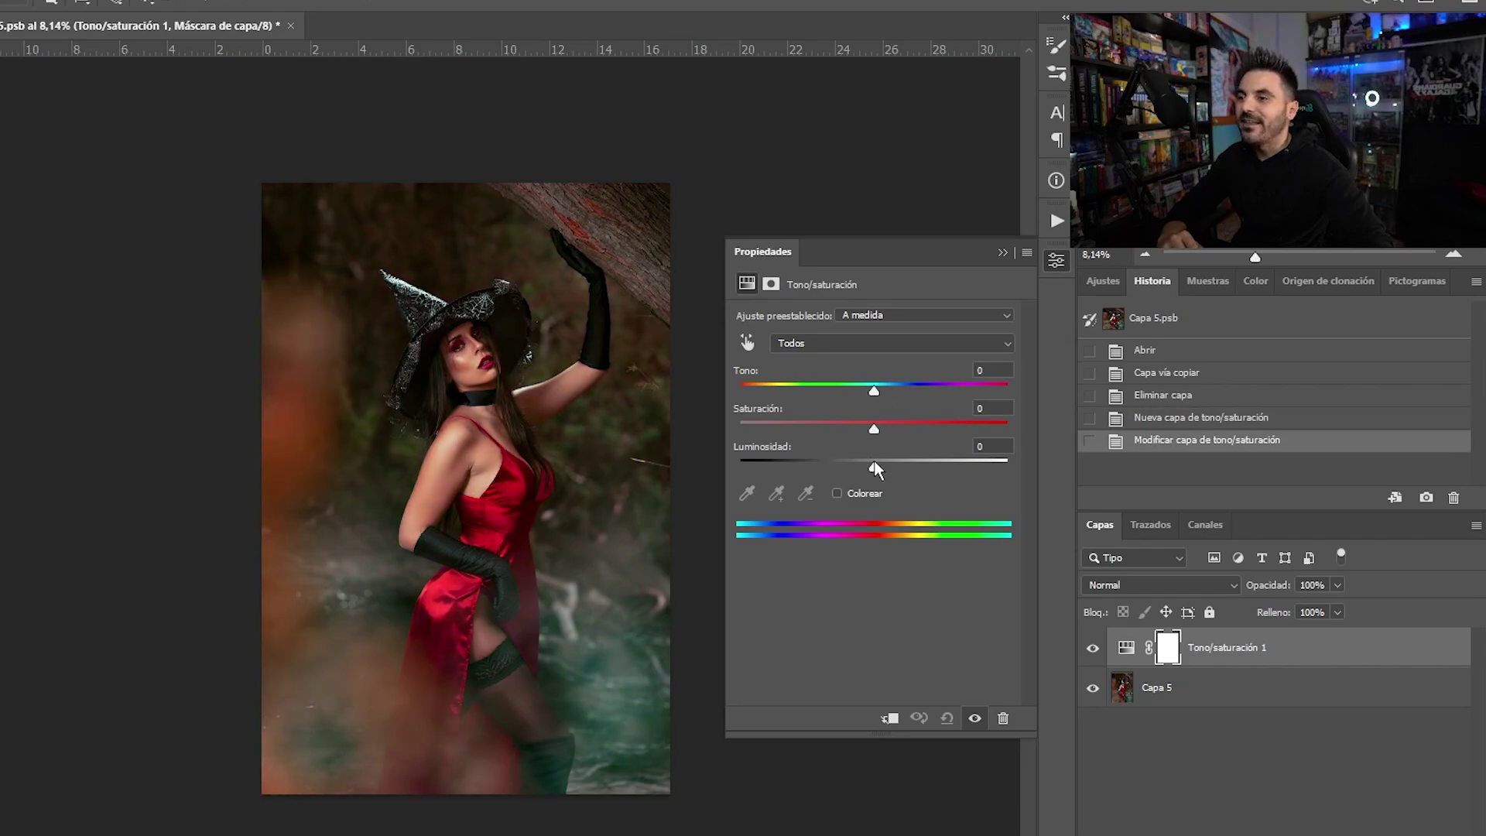
mouse_move(873, 466)
left_mouse_down()
mouse_move(789, 466)
mouse_move(878, 466)
mouse_move(698, 430)
left_mouse_up()
left_click_drag(875, 467, 869, 468)
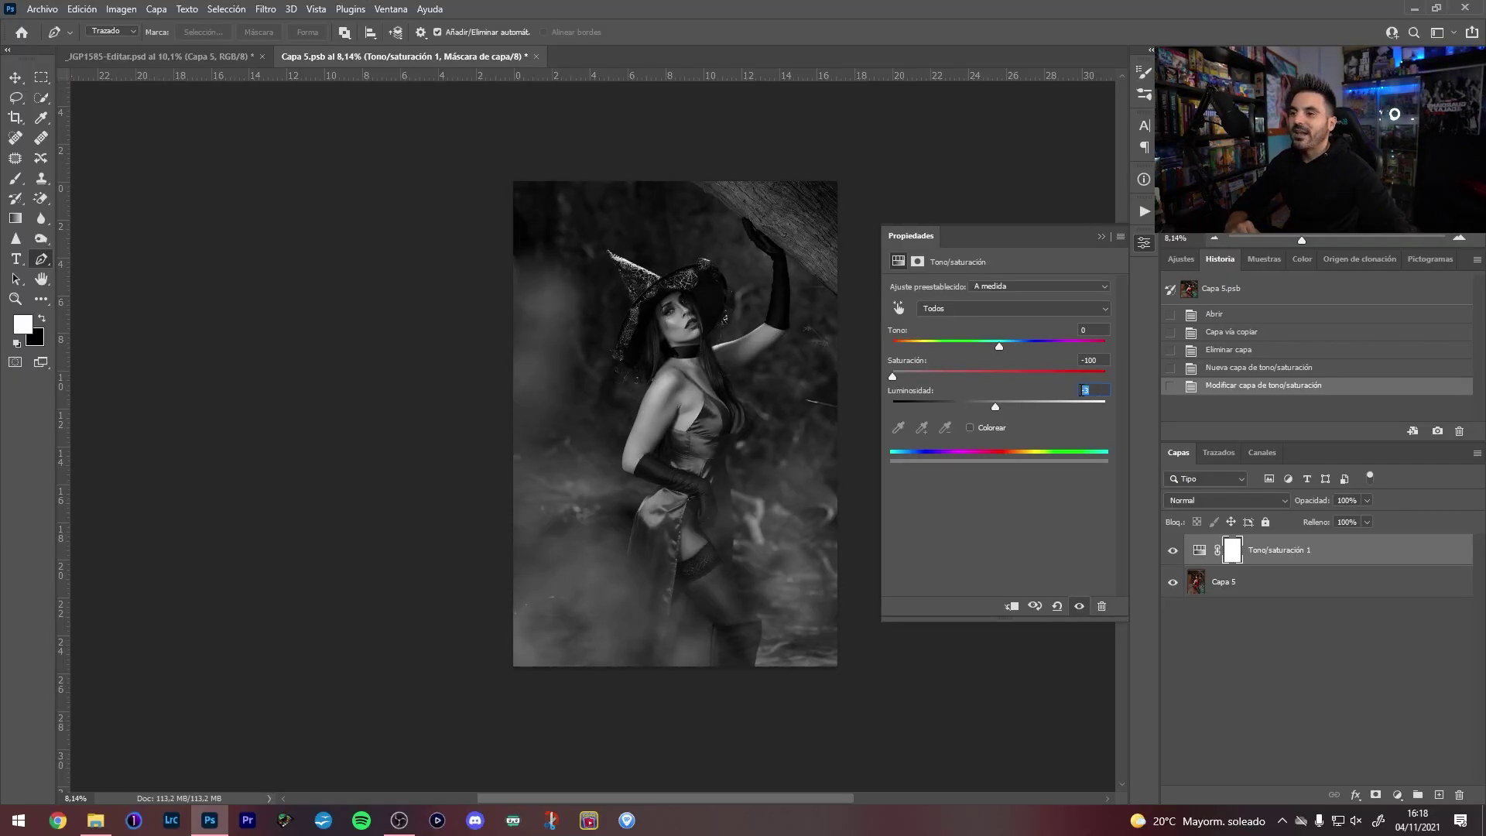
Reset the hue, saturation and lightness values back to 0
type("0")
double_click(1102, 359)
type("0")
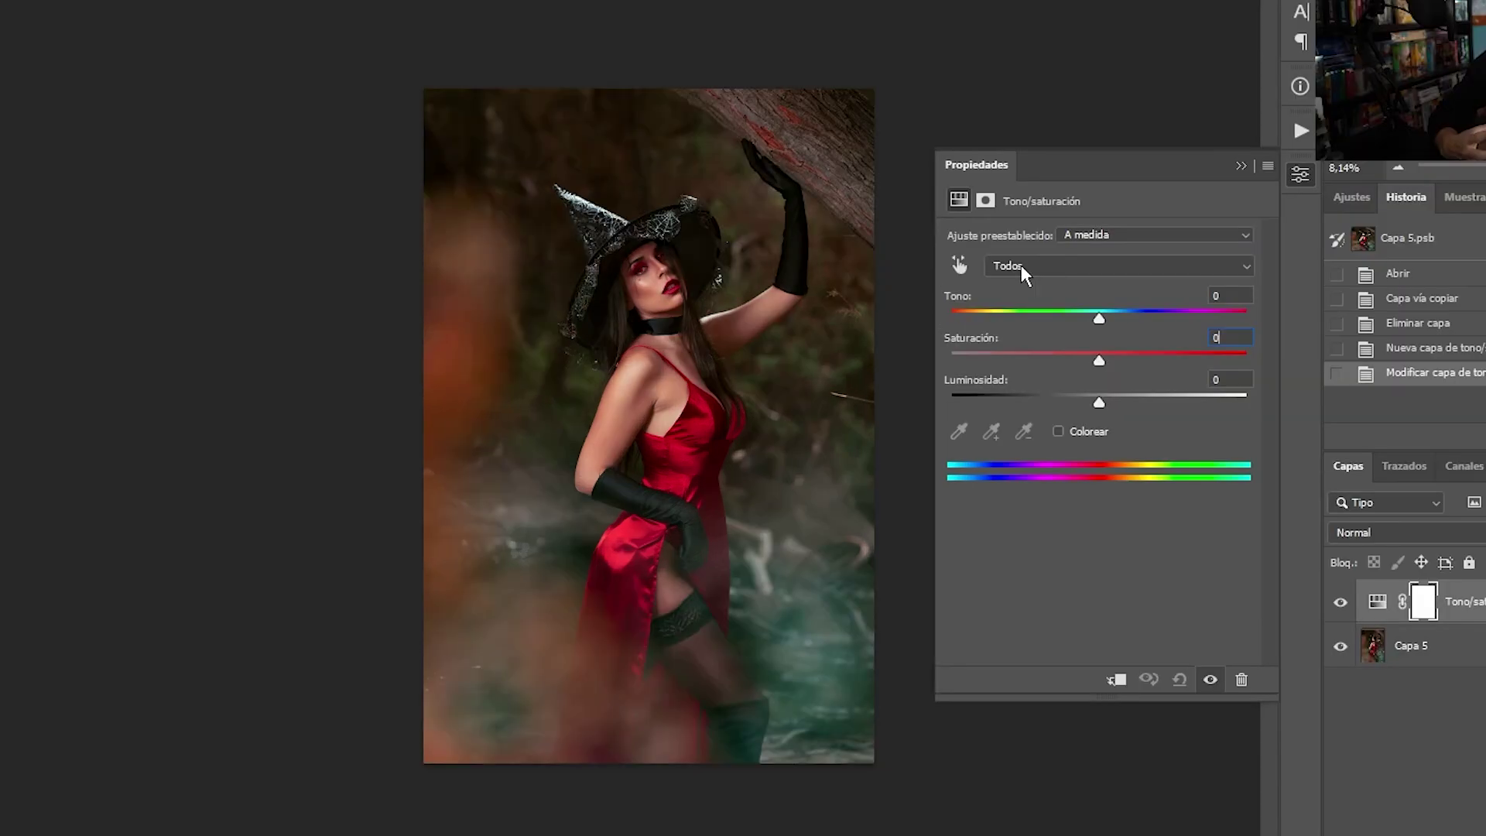
left_click(1021, 266)
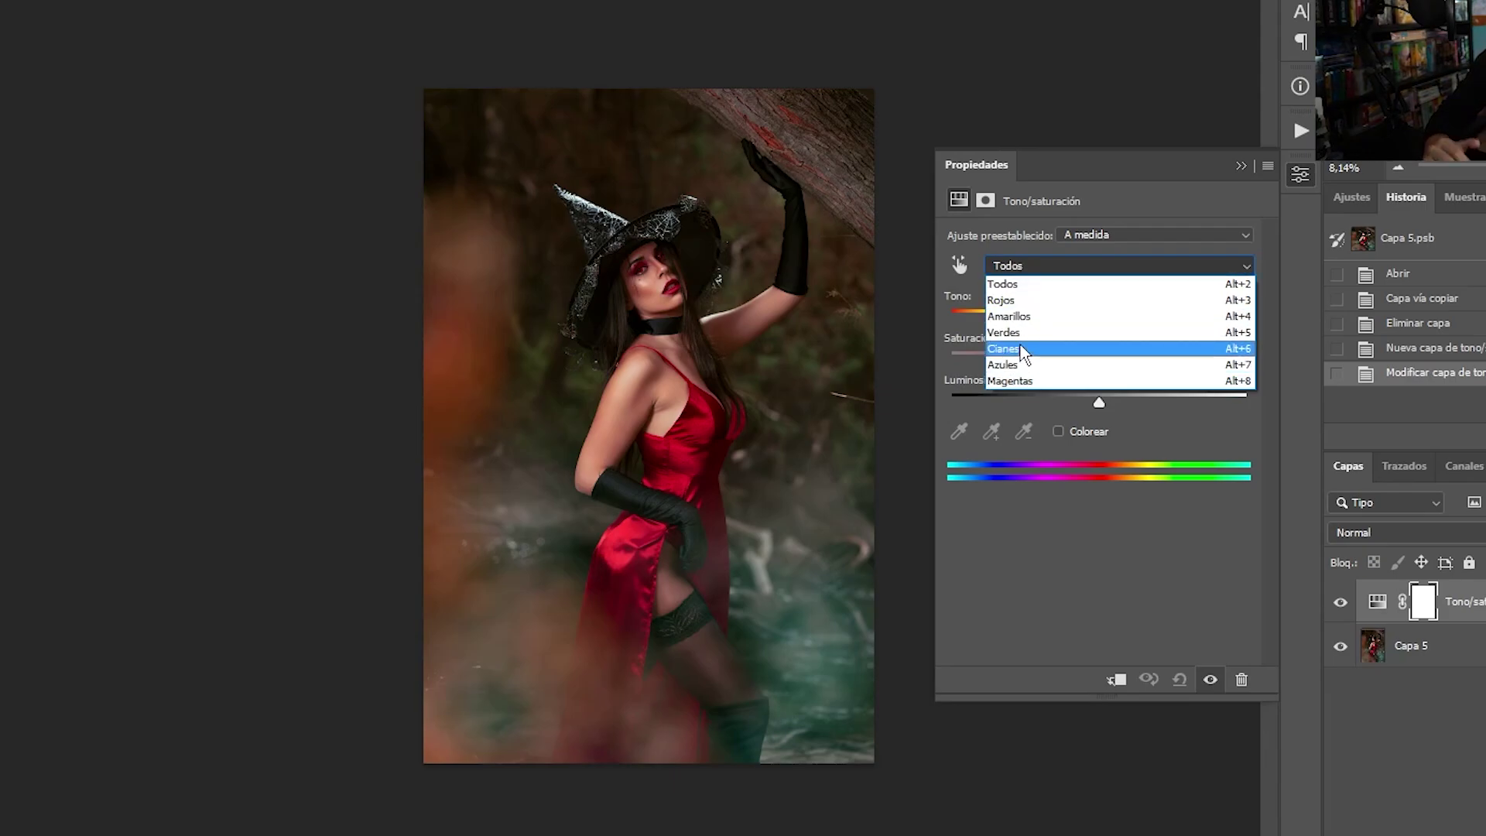
Target the Rojos range, test and restore its hue, and drop saturation to -100
left_click(1026, 303)
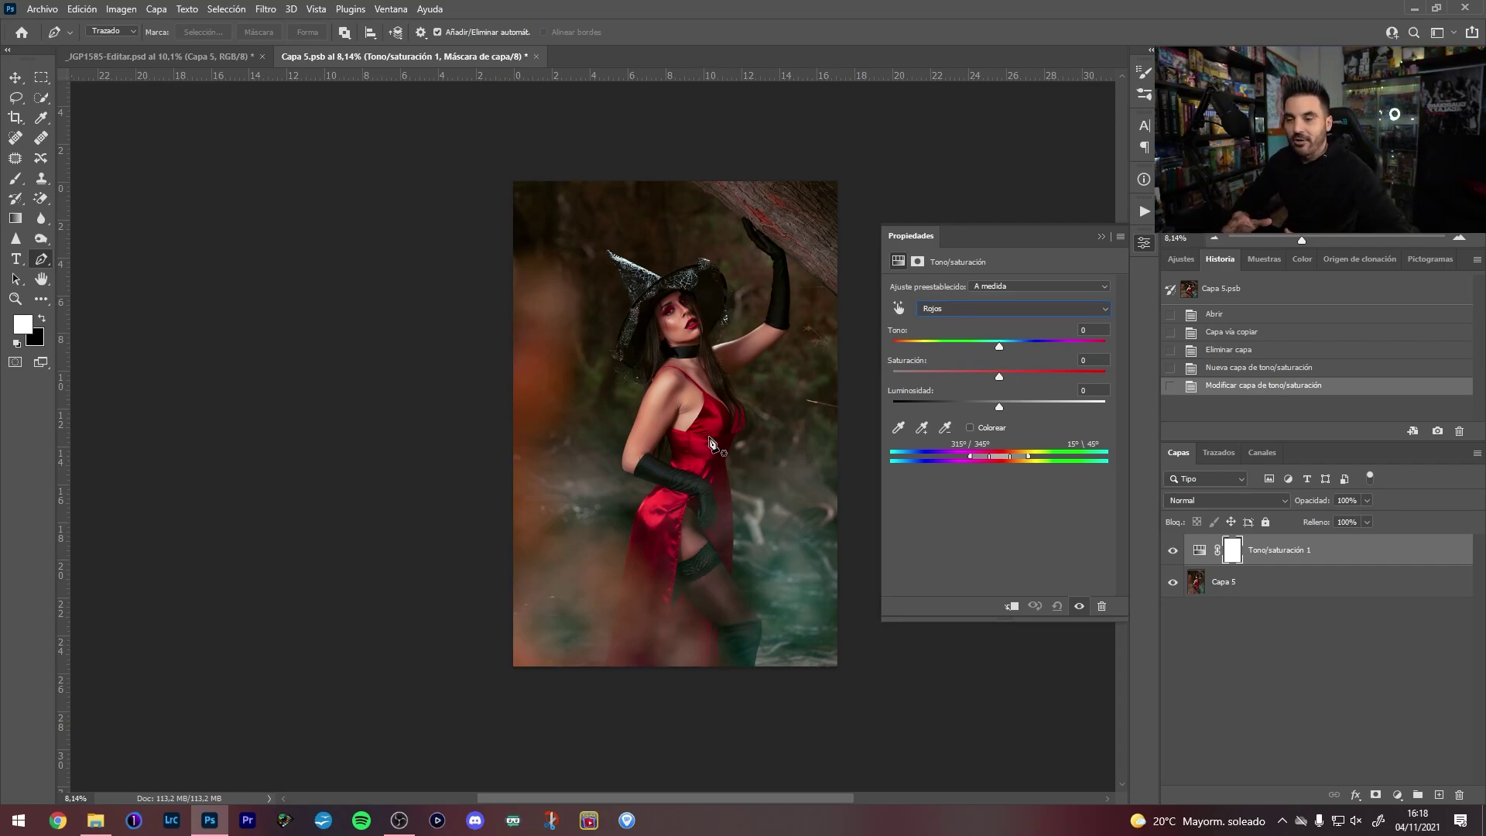
mouse_move(995, 349)
left_mouse_down()
mouse_move(889, 351)
mouse_move(972, 353)
left_mouse_up()
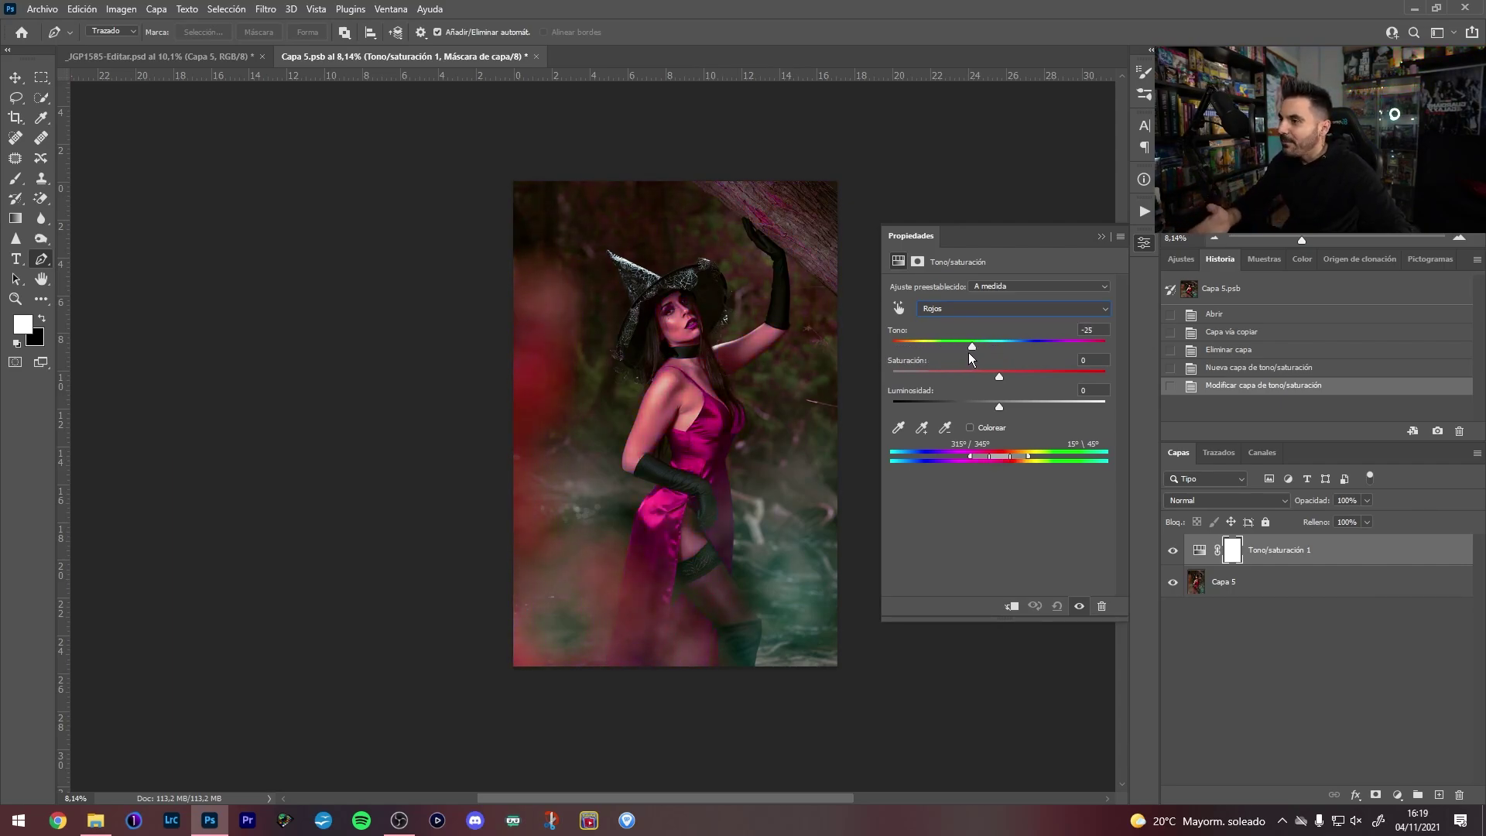
left_click_drag(973, 352, 994, 355)
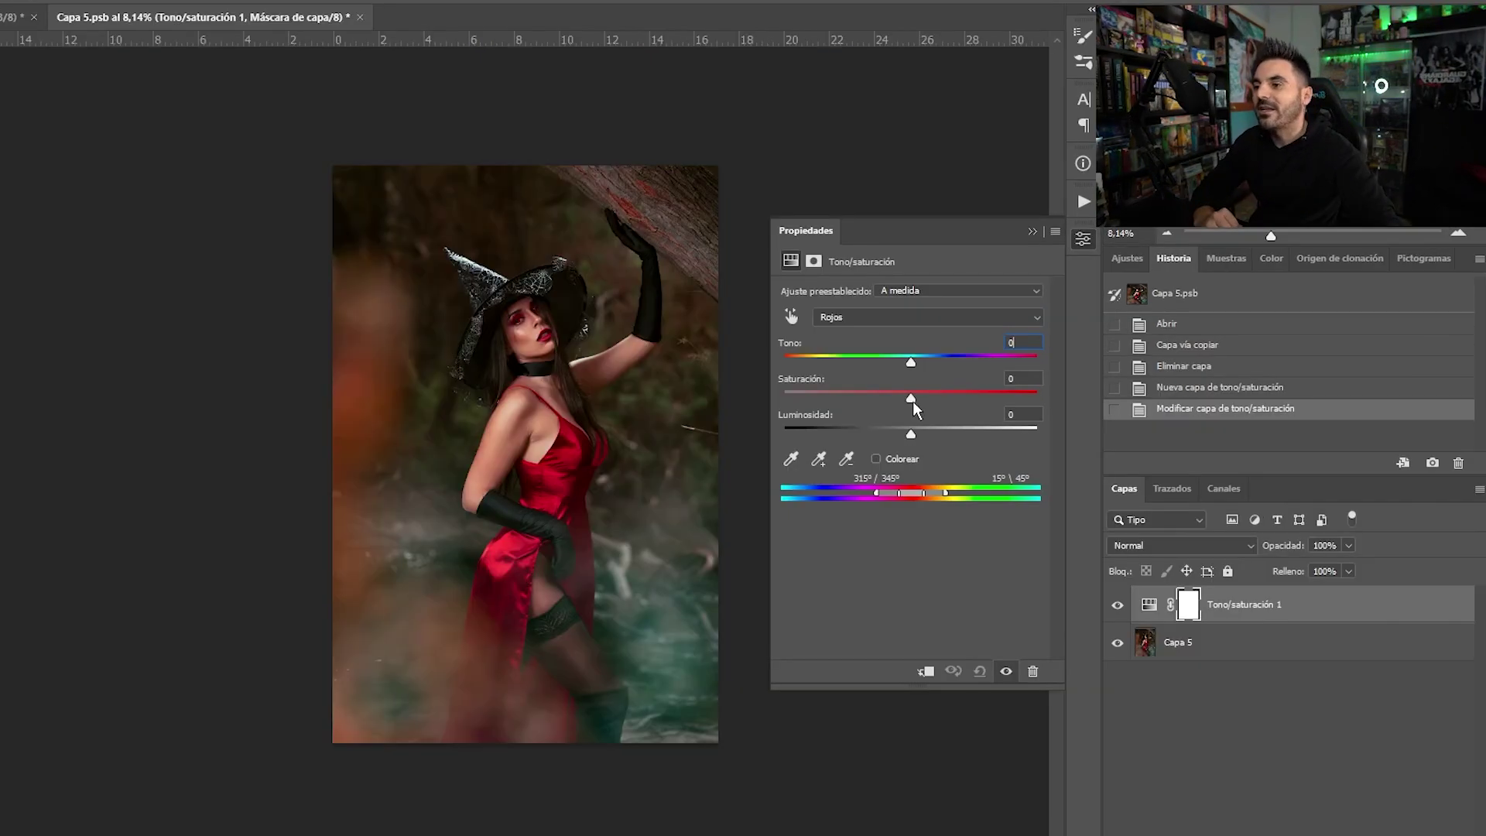
left_click_drag(999, 376, 864, 374)
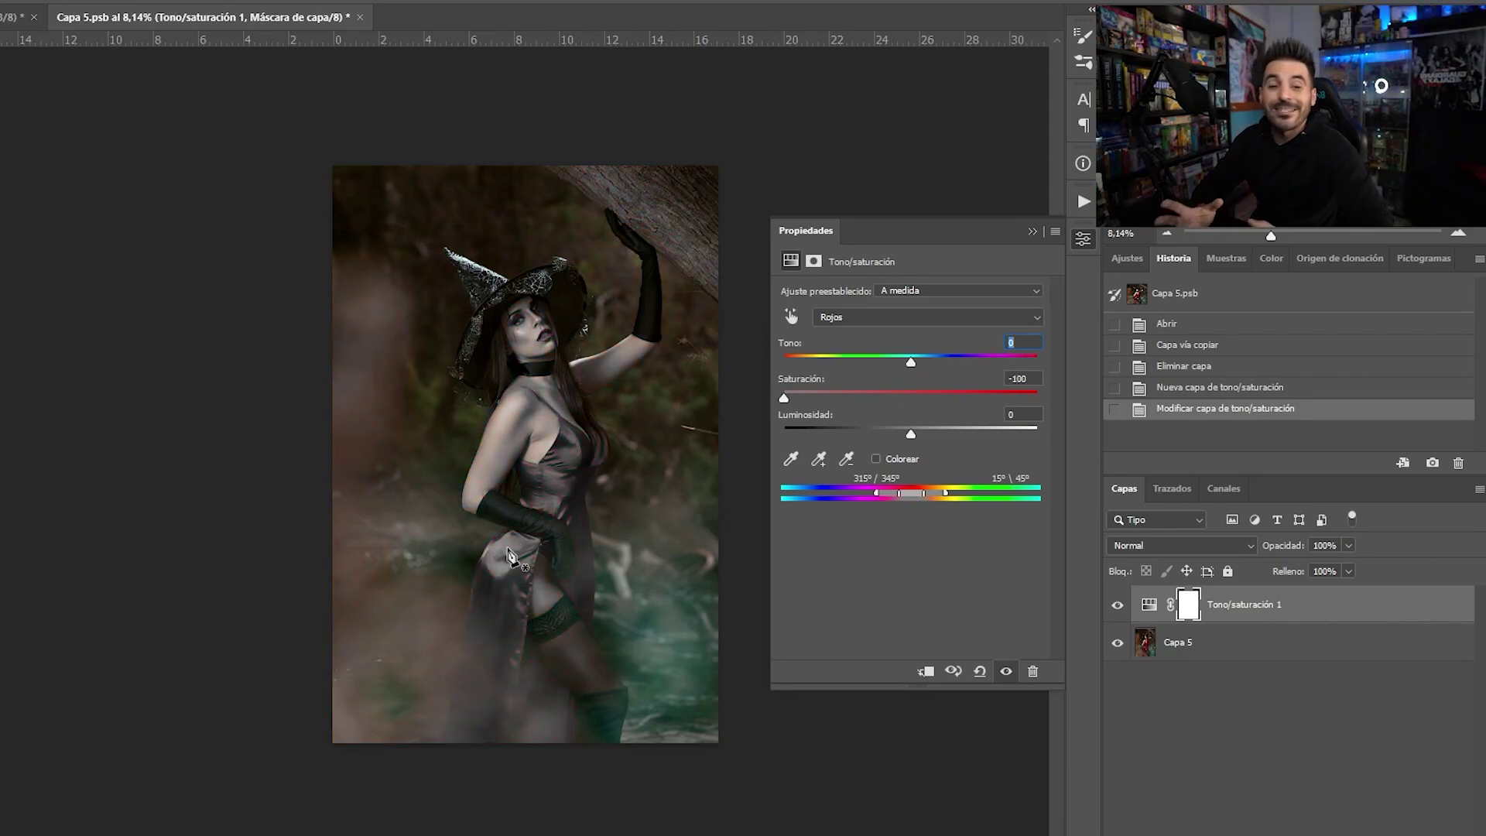
Lower the Reds' lightness to about -79 so the grey dress turns near-black
left_click_drag(911, 437, 814, 433)
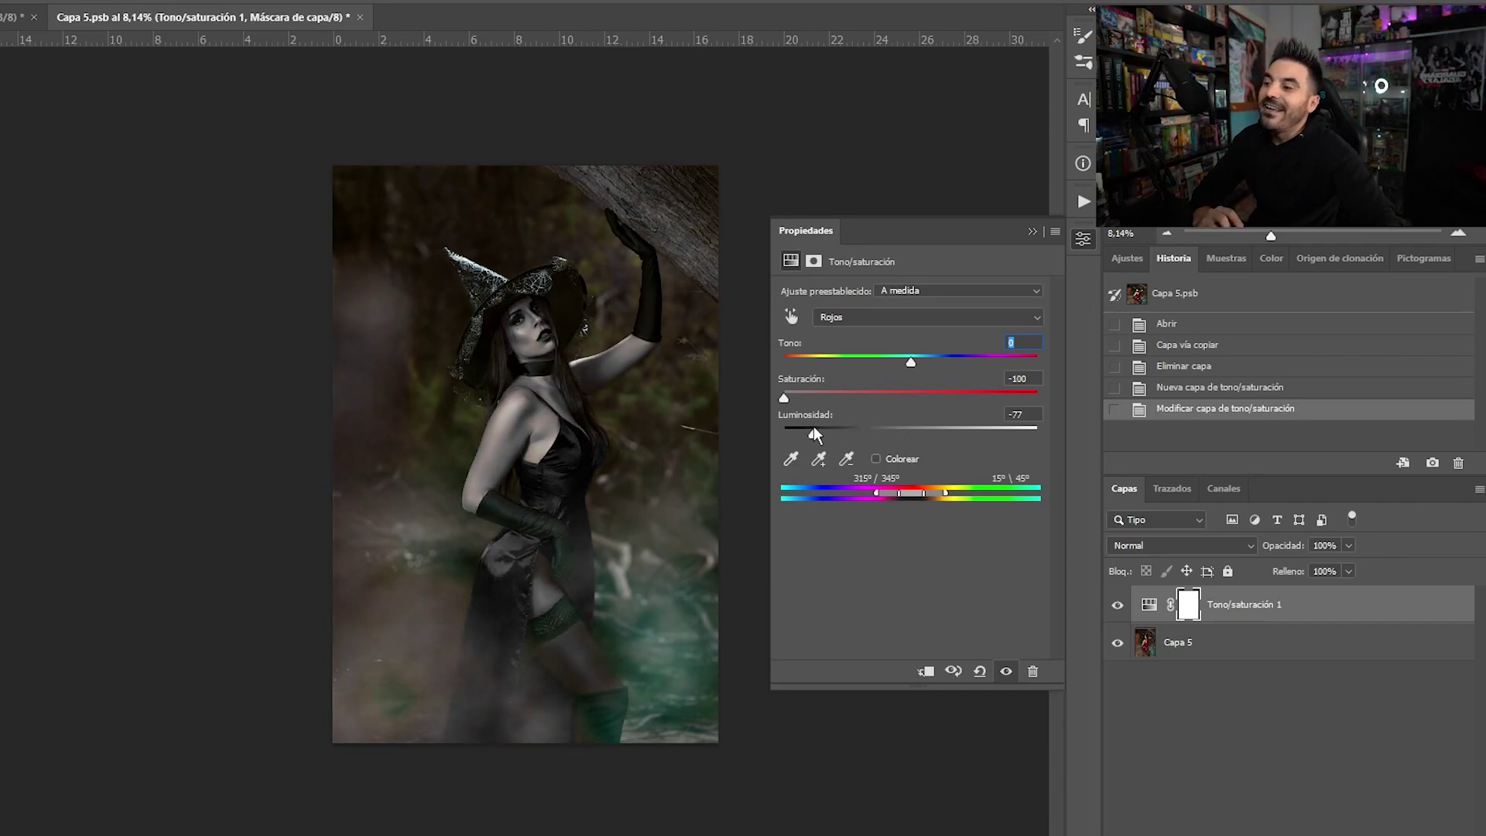
mouse_move(814, 435)
left_mouse_down()
mouse_move(864, 449)
mouse_move(1037, 433)
left_mouse_up()
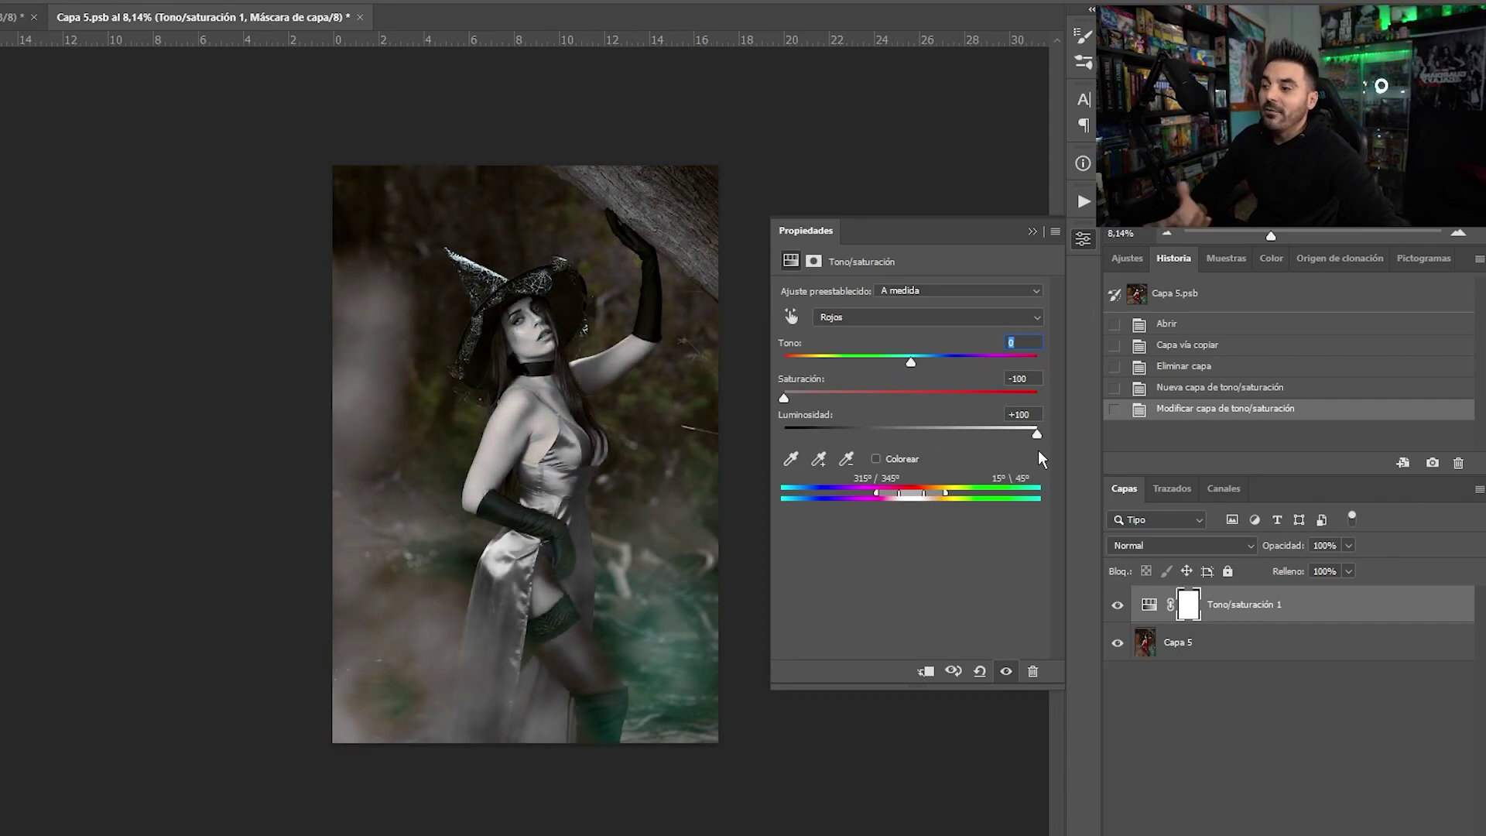
left_click_drag(1037, 433, 826, 434)
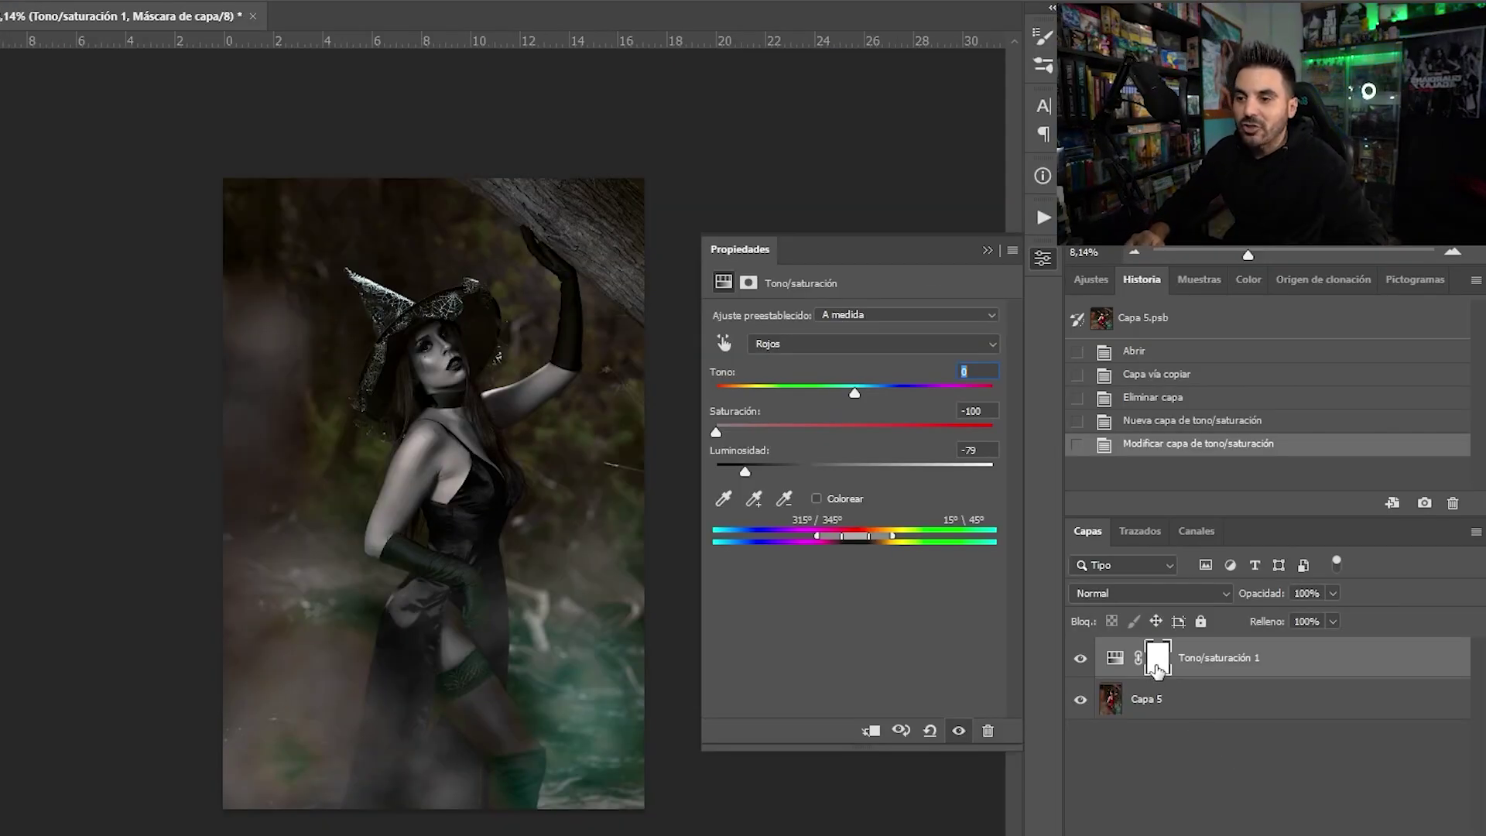
Select the Tono/saturación 1 layer mask and invert it to black with Ctrl+I
left_click(1156, 667)
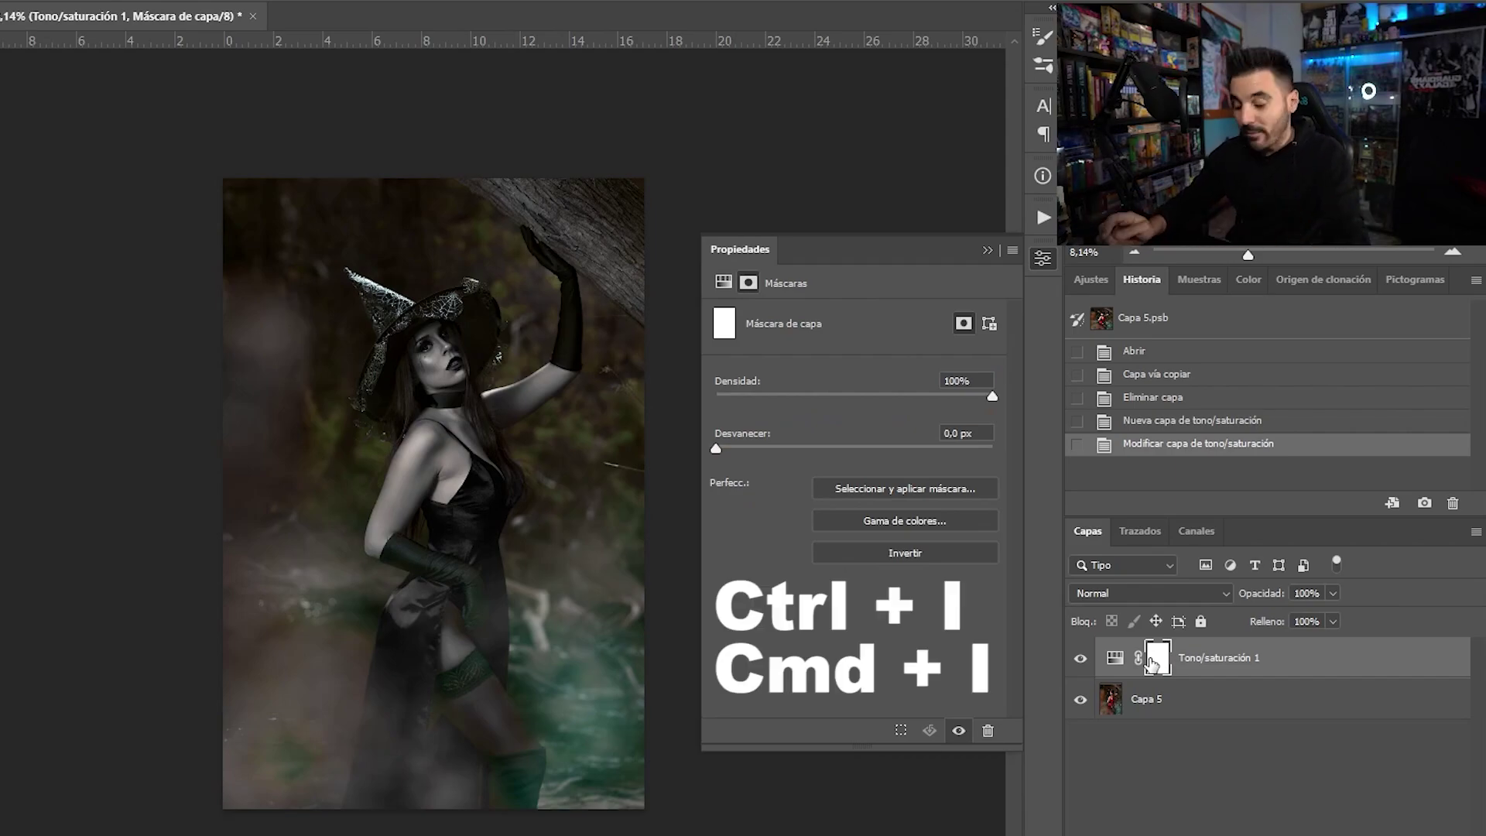
key("ctrl+i")
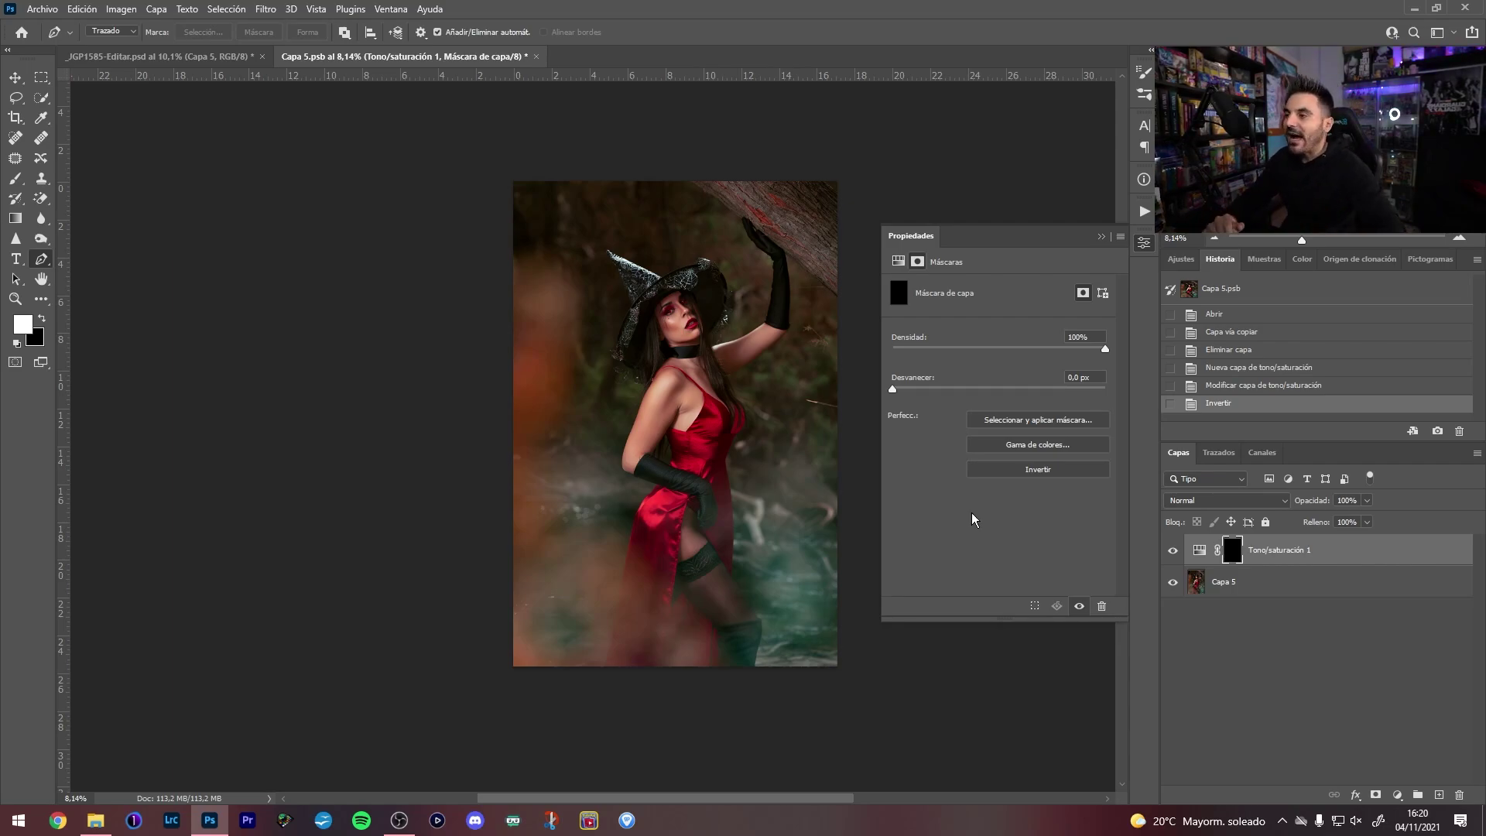
Pick the Brush, set its size and hardness, and undo a trial stroke on the bodice
left_click(15, 177)
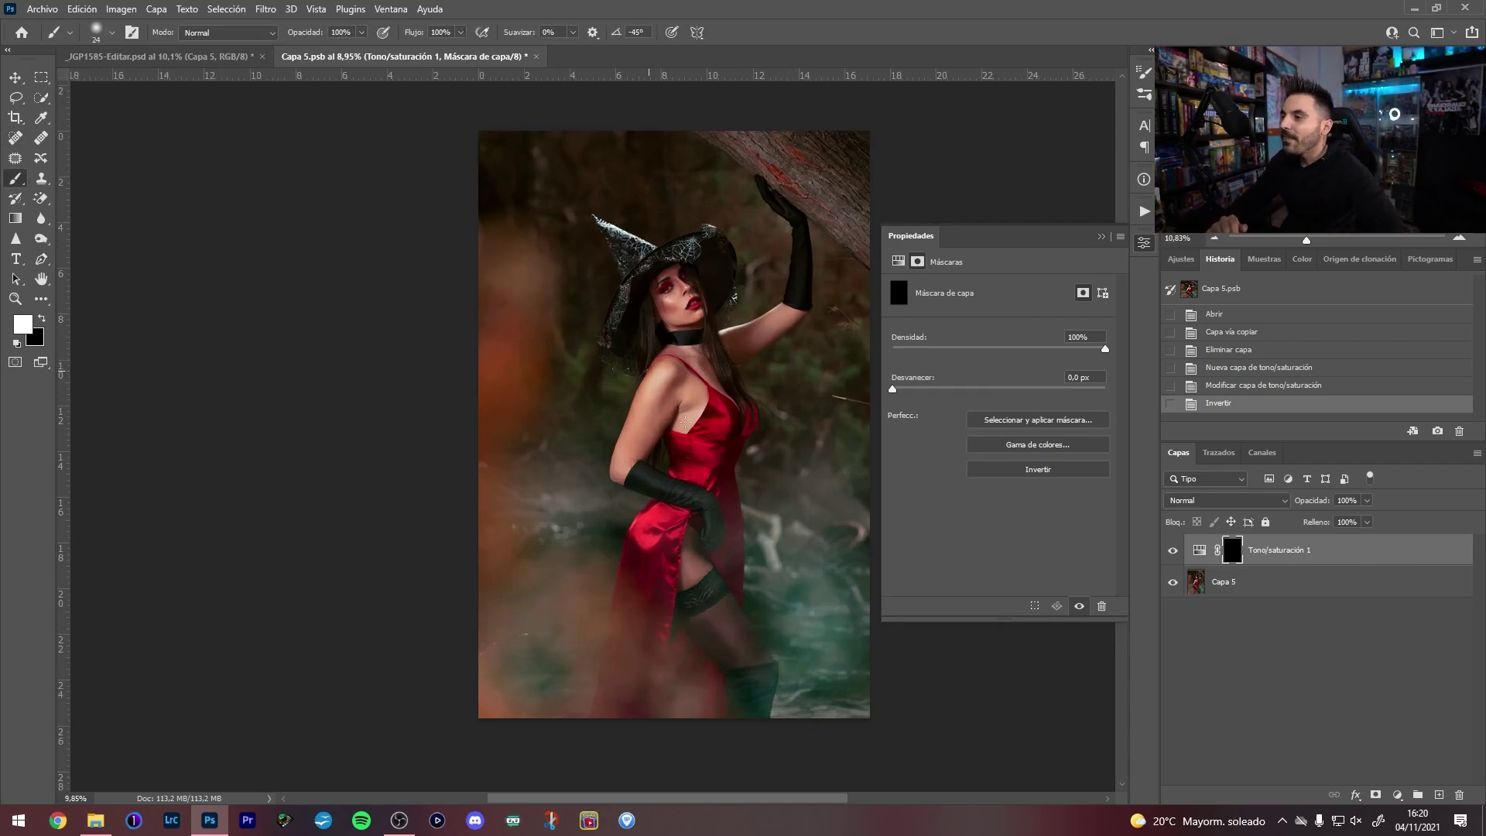
scroll(721, 416, "up", 5)
scroll(720, 416, "up", 2)
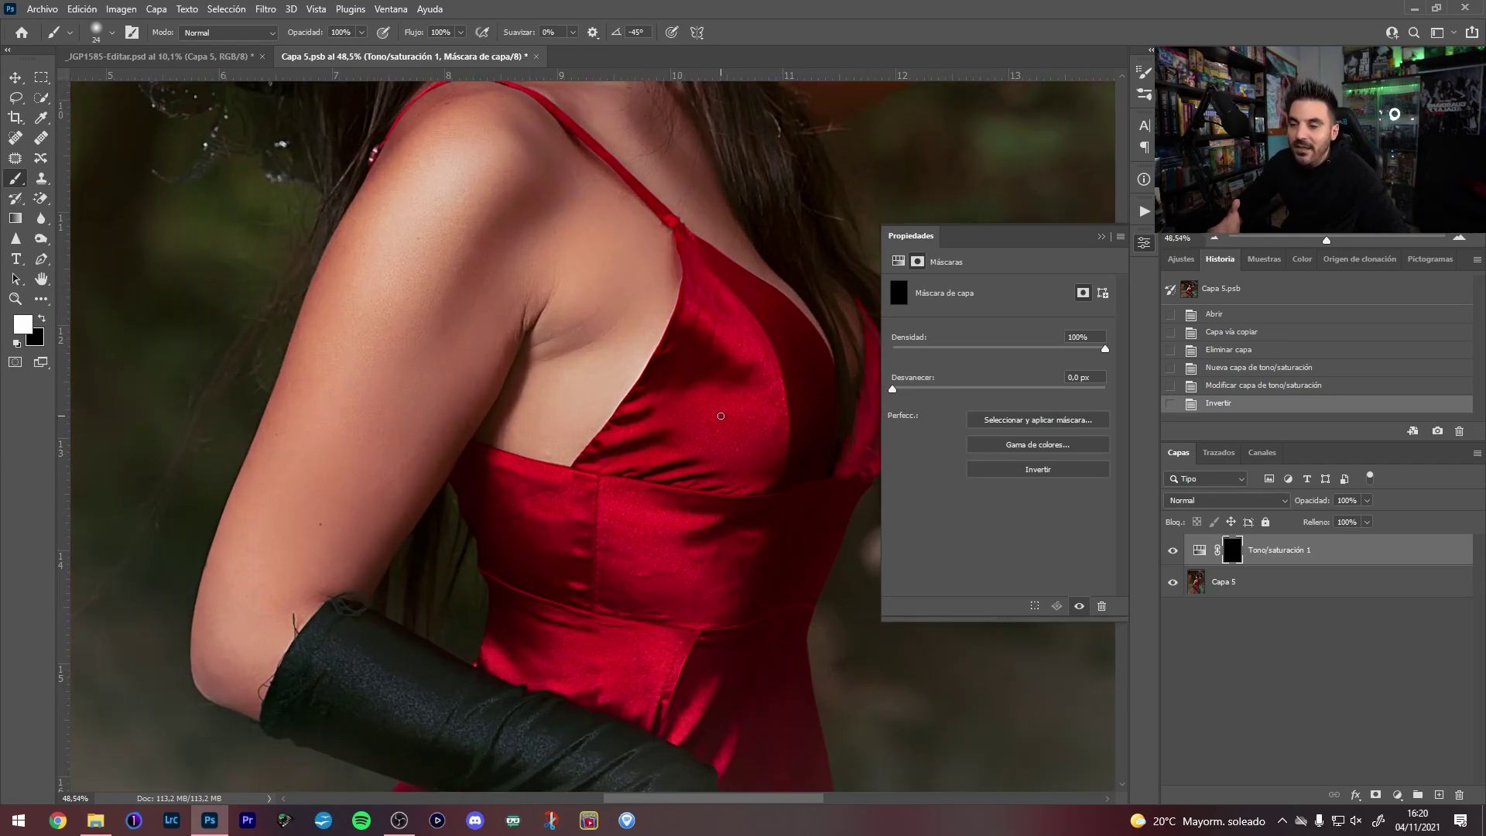
right_click(747, 410)
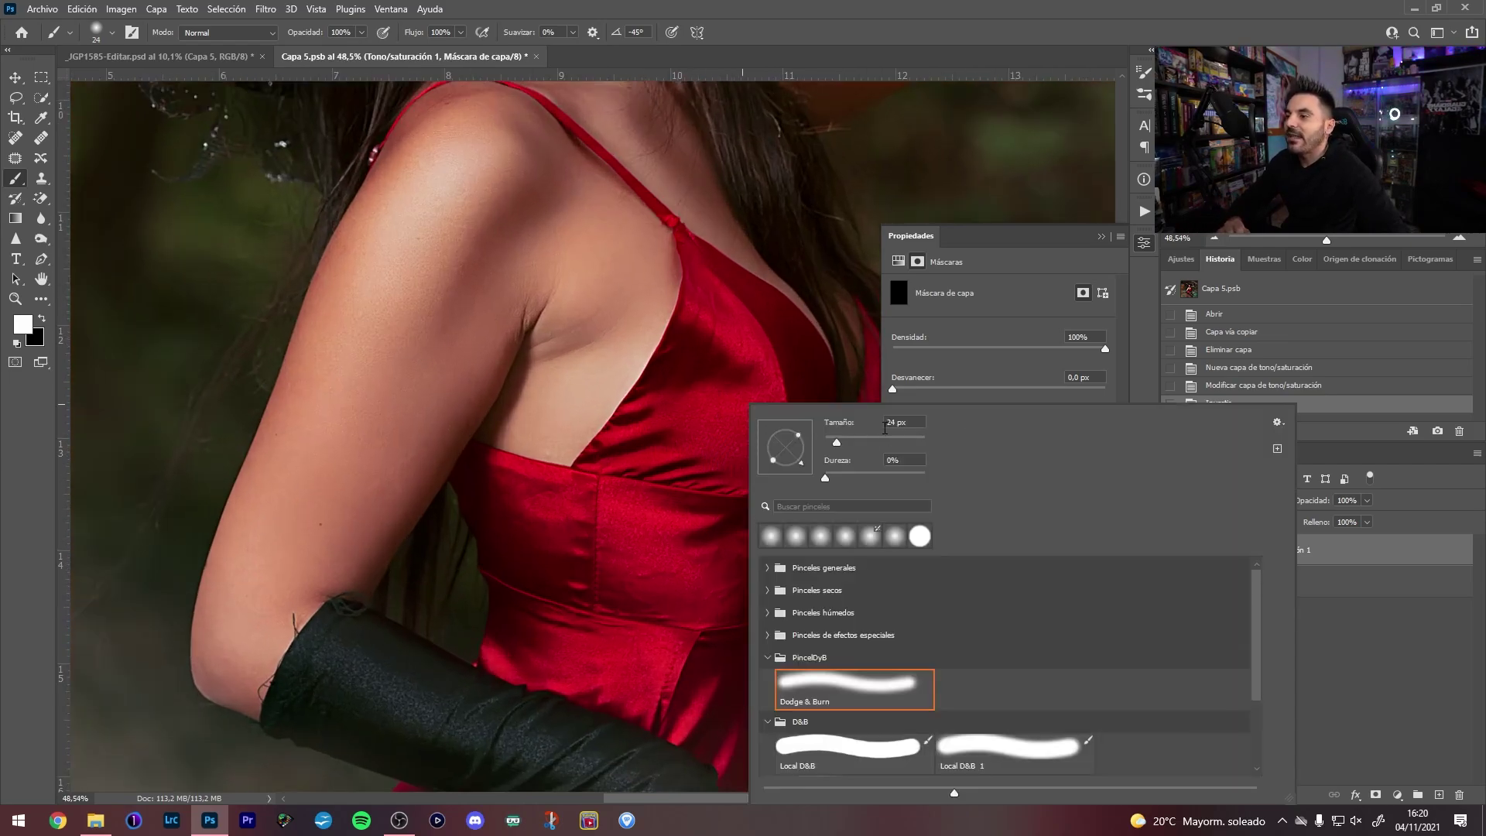
mouse_move(718, 352)
left_mouse_down()
mouse_move(667, 441)
mouse_move(787, 349)
mouse_move(796, 604)
mouse_move(792, 583)
mouse_move(726, 648)
mouse_move(504, 493)
mouse_move(480, 503)
mouse_move(502, 579)
mouse_move(465, 541)
left_mouse_up()
key("ctrl+z")
Paint the black effect along the skirt's left edge, below the glove and beside the arm
scroll(465, 540, "down", 2)
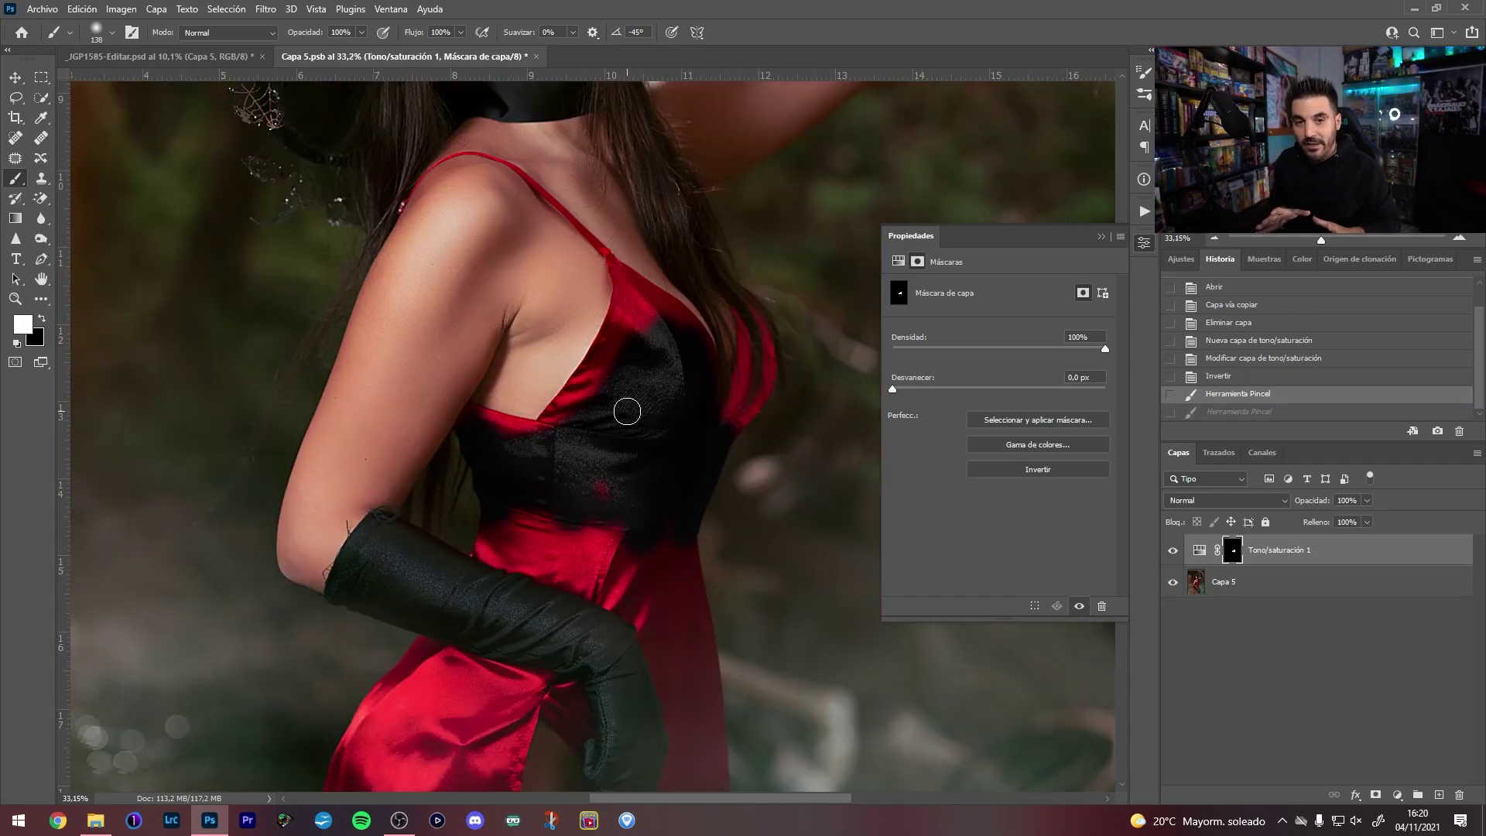
left_click_drag(626, 410, 724, 132)
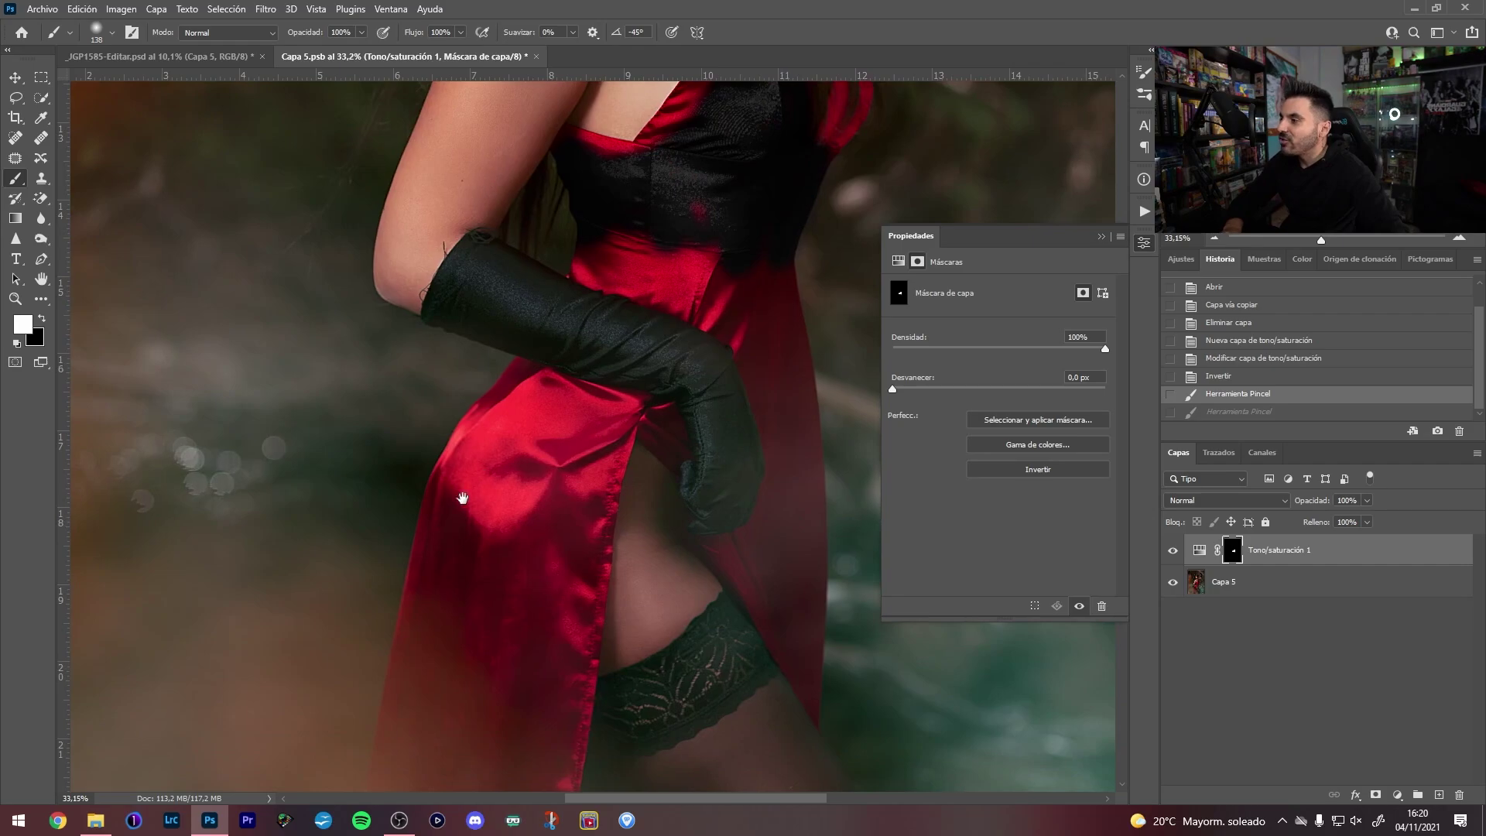
left_click_drag(463, 497, 565, 411)
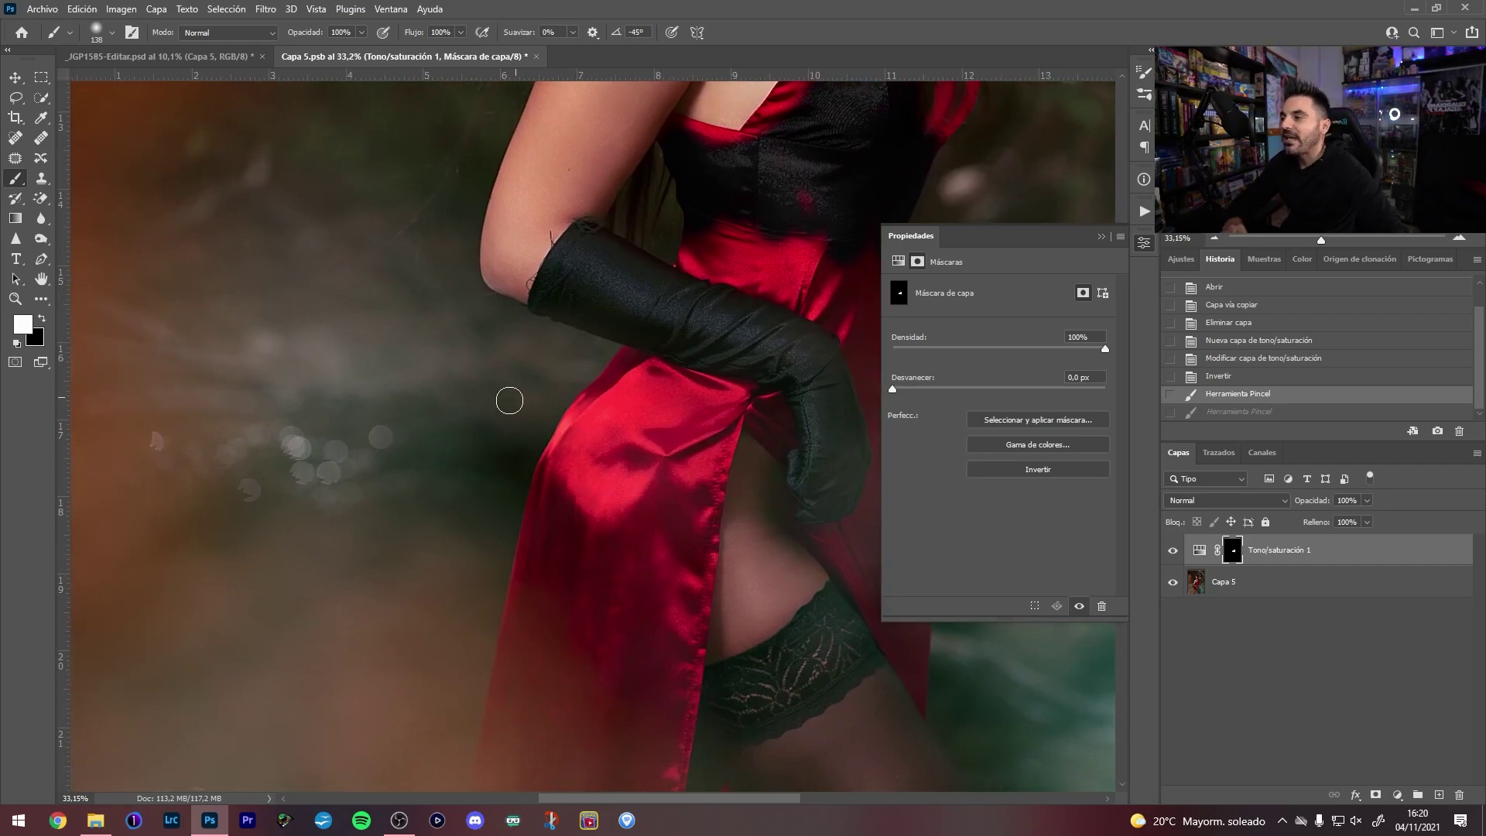
left_click_drag(529, 462, 579, 416)
mouse_move(510, 609)
left_mouse_down()
mouse_move(578, 407)
mouse_move(611, 364)
left_mouse_up()
left_click_drag(455, 525, 515, 435)
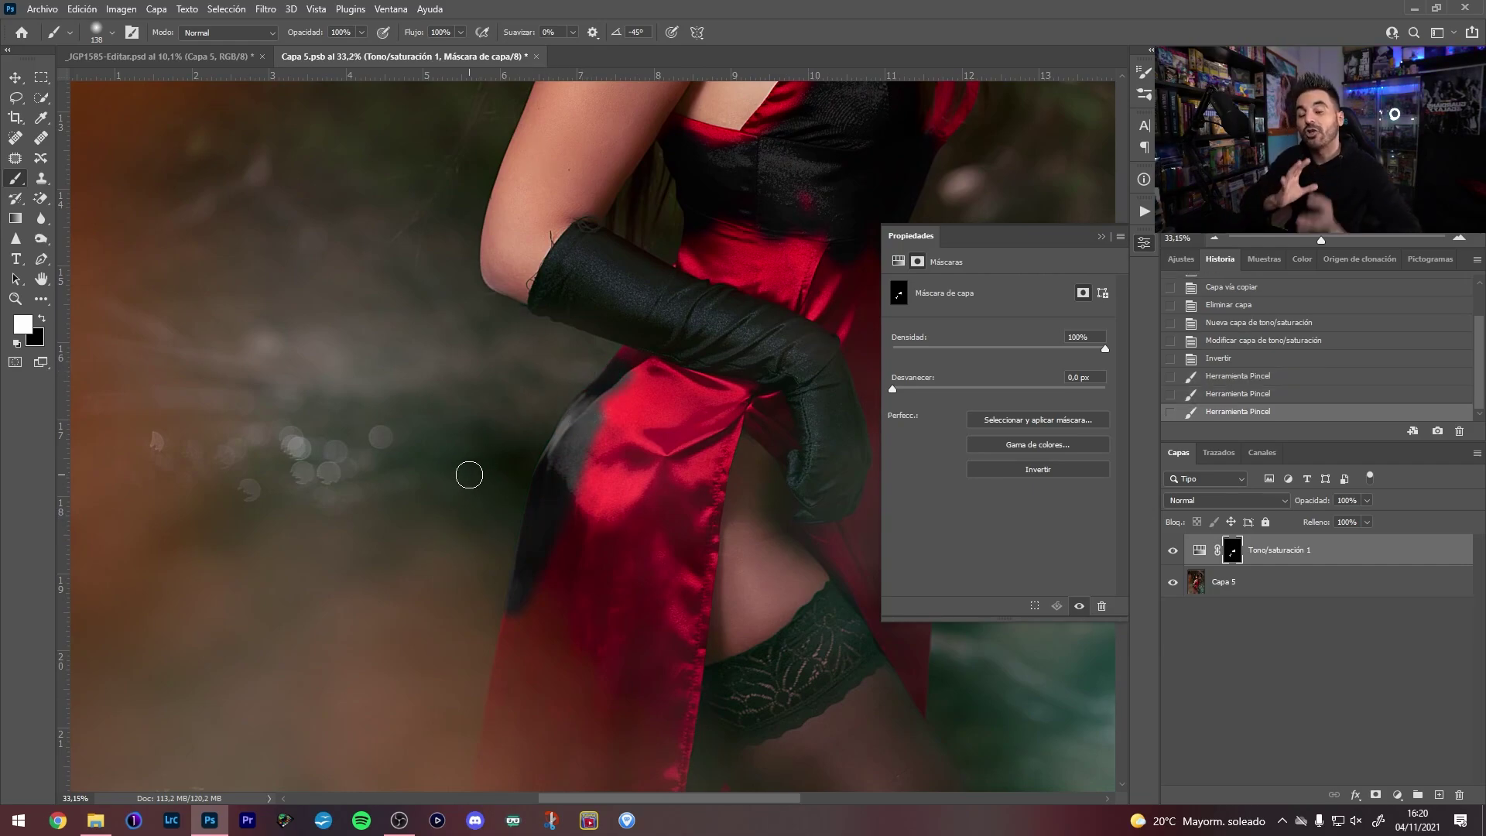
mouse_move(637, 337)
left_mouse_down()
mouse_move(716, 388)
mouse_move(657, 342)
mouse_move(567, 475)
mouse_move(588, 547)
mouse_move(572, 456)
mouse_move(480, 756)
mouse_move(554, 503)
mouse_move(623, 541)
mouse_move(818, 208)
left_mouse_up()
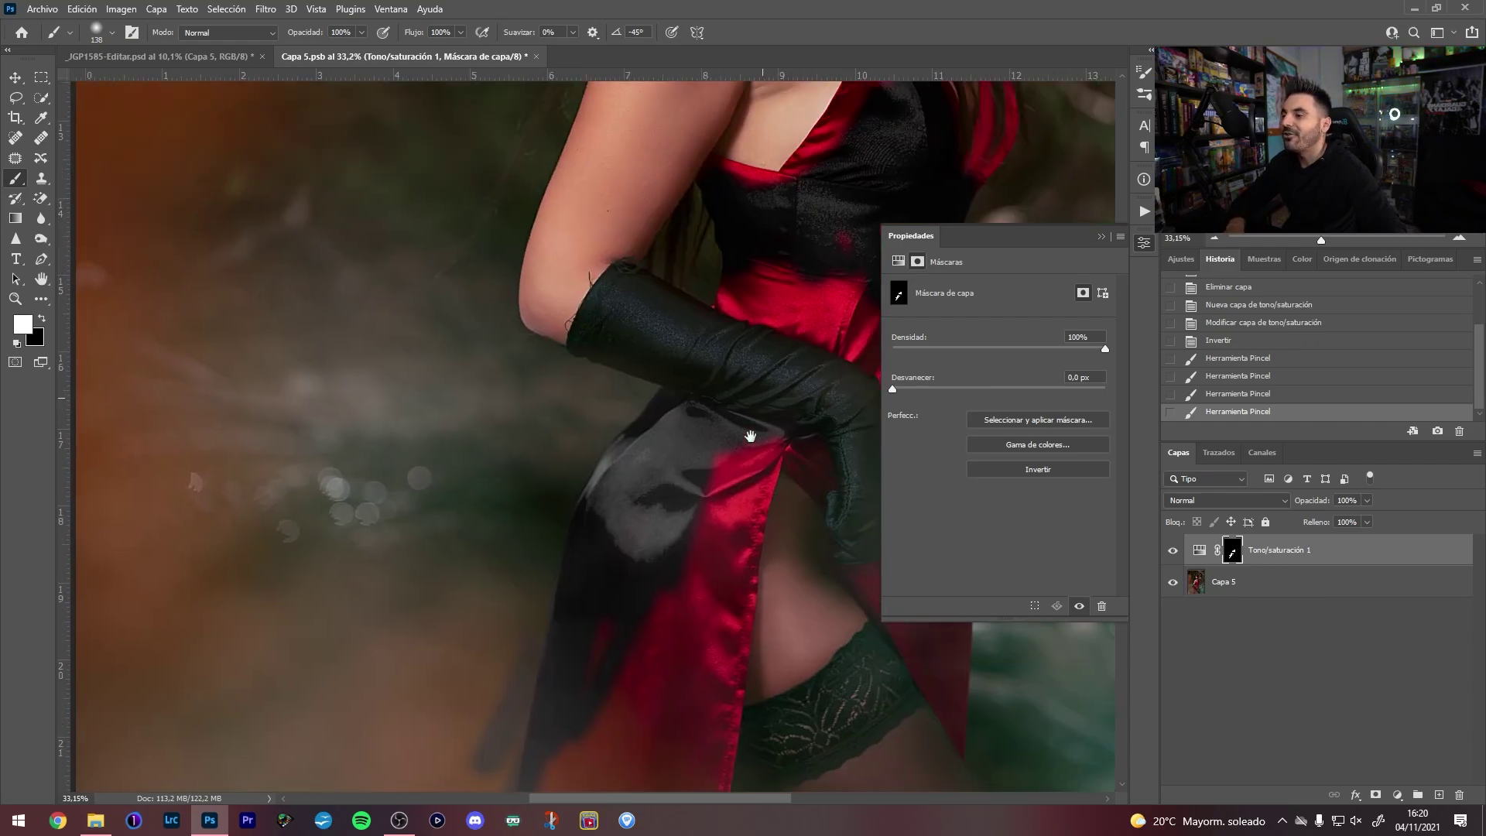
left_click_drag(826, 221, 686, 524)
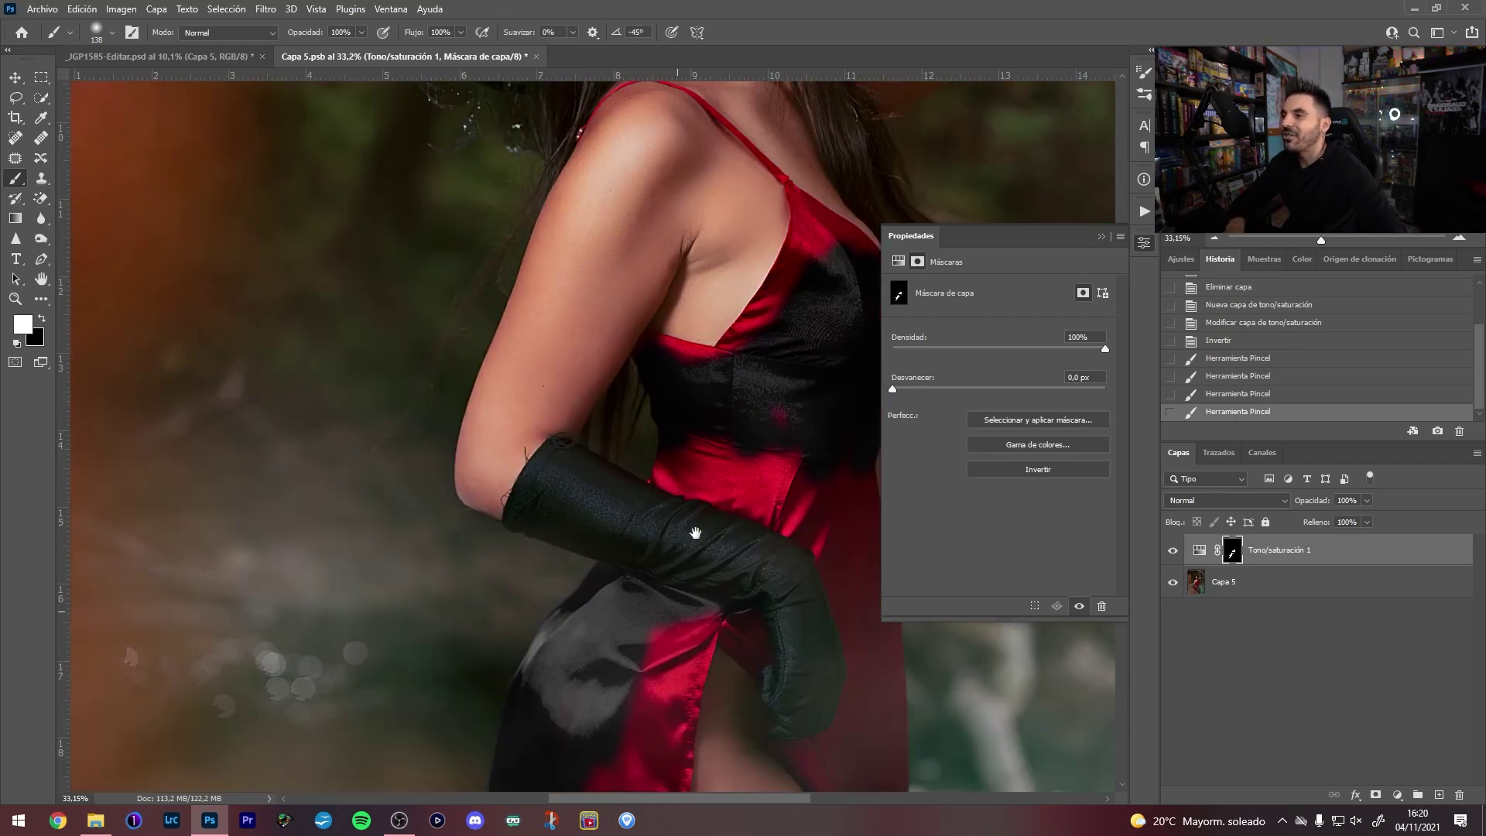
scroll(712, 283, "up", 3)
left_click_drag(777, 271, 720, 406)
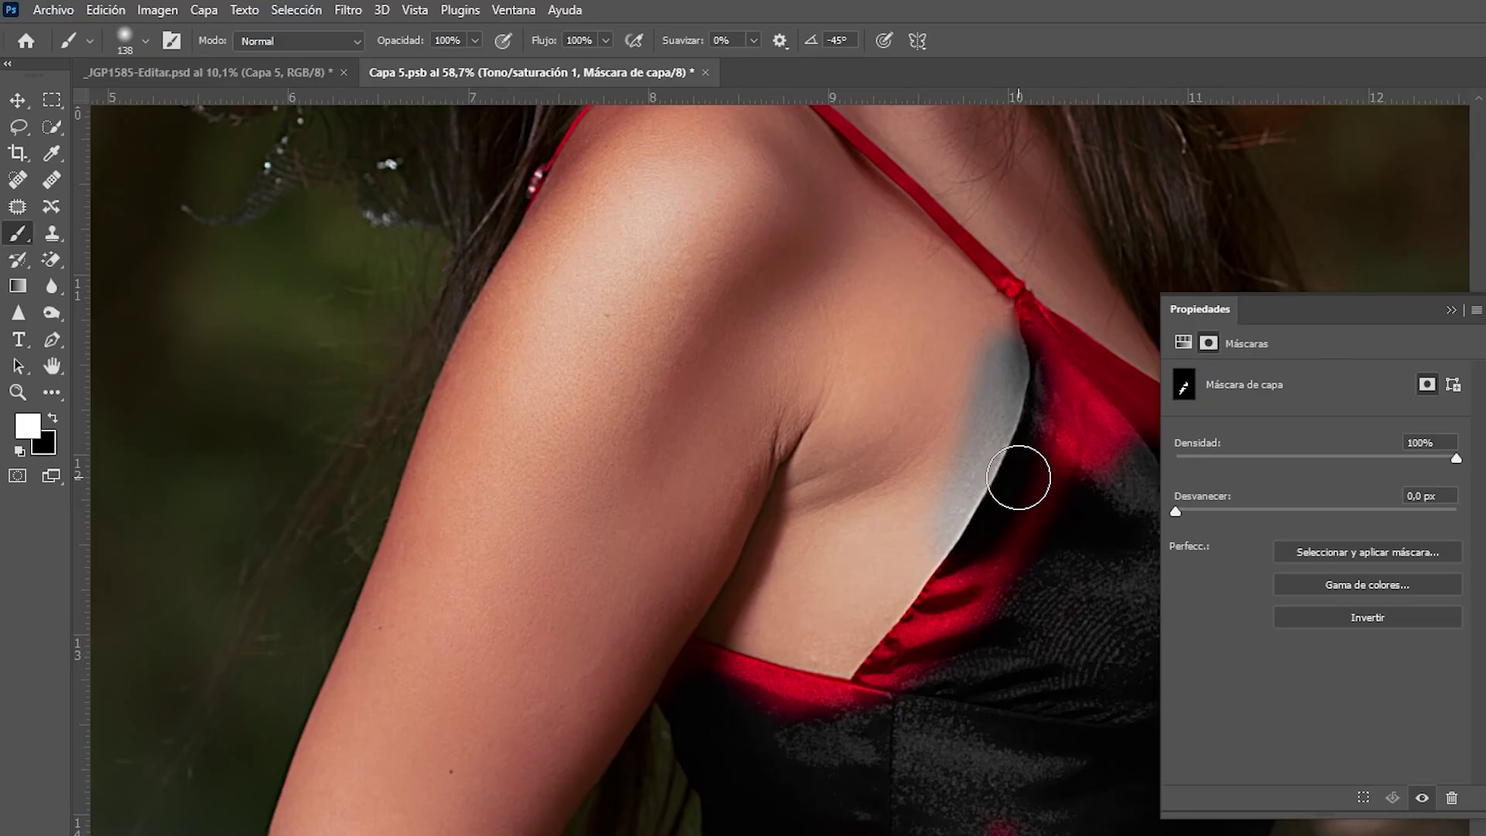
Swap to black and clear the darkening overspill from the armpit skin
key("x")
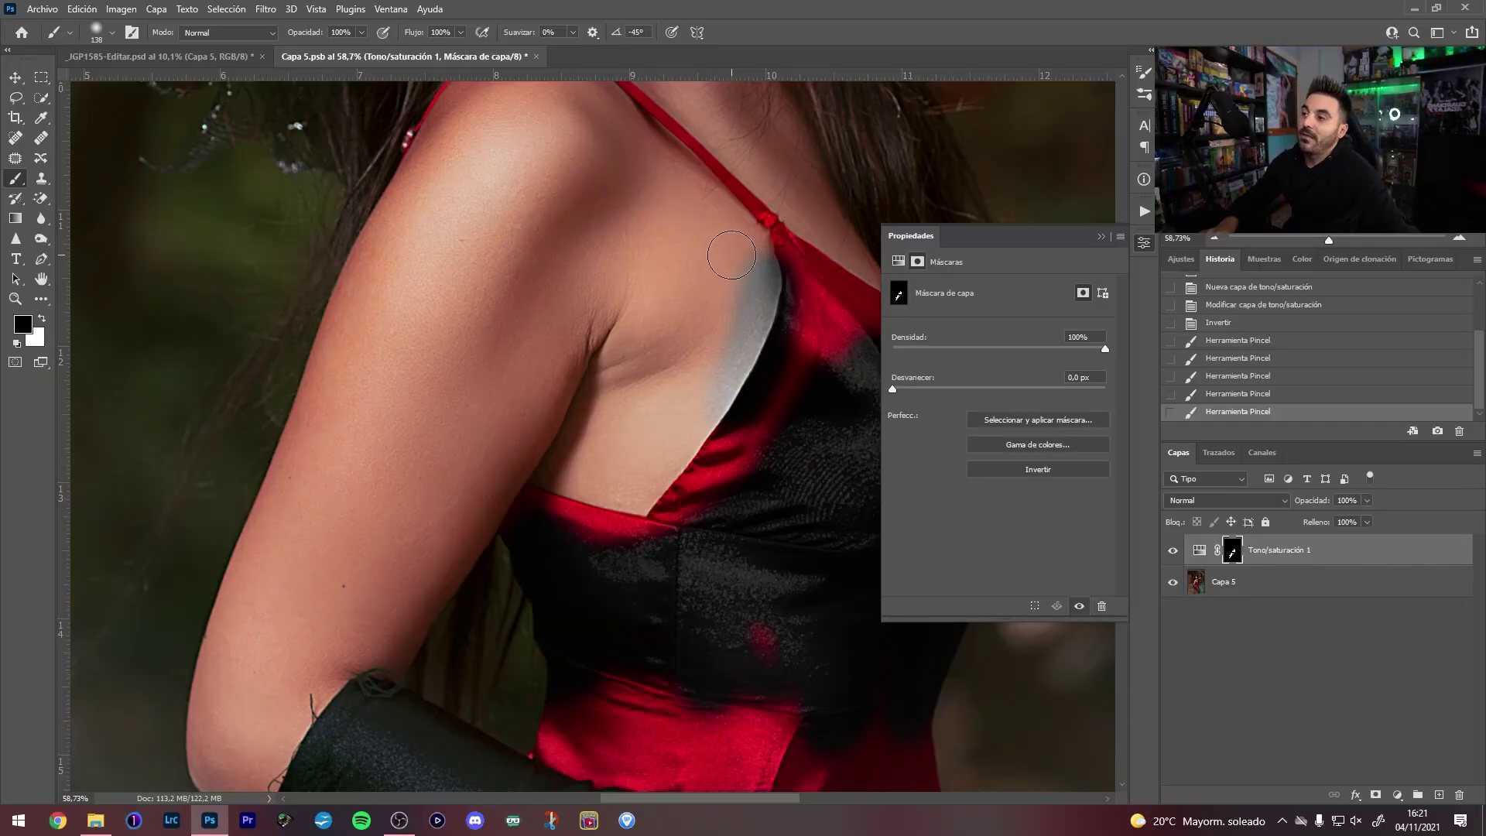
left_click_drag(731, 255, 728, 319)
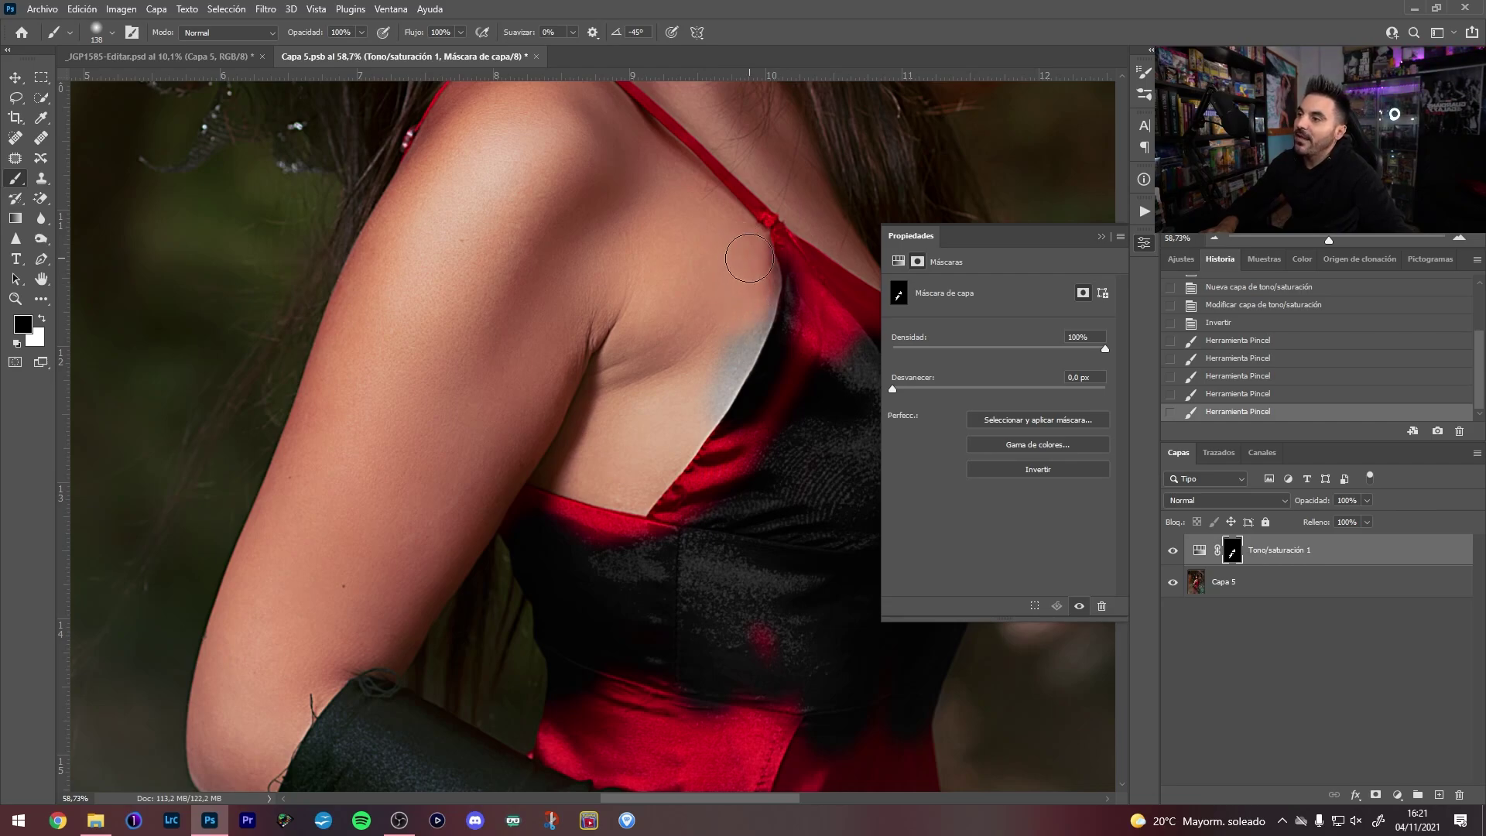
left_click_drag(745, 310, 712, 379)
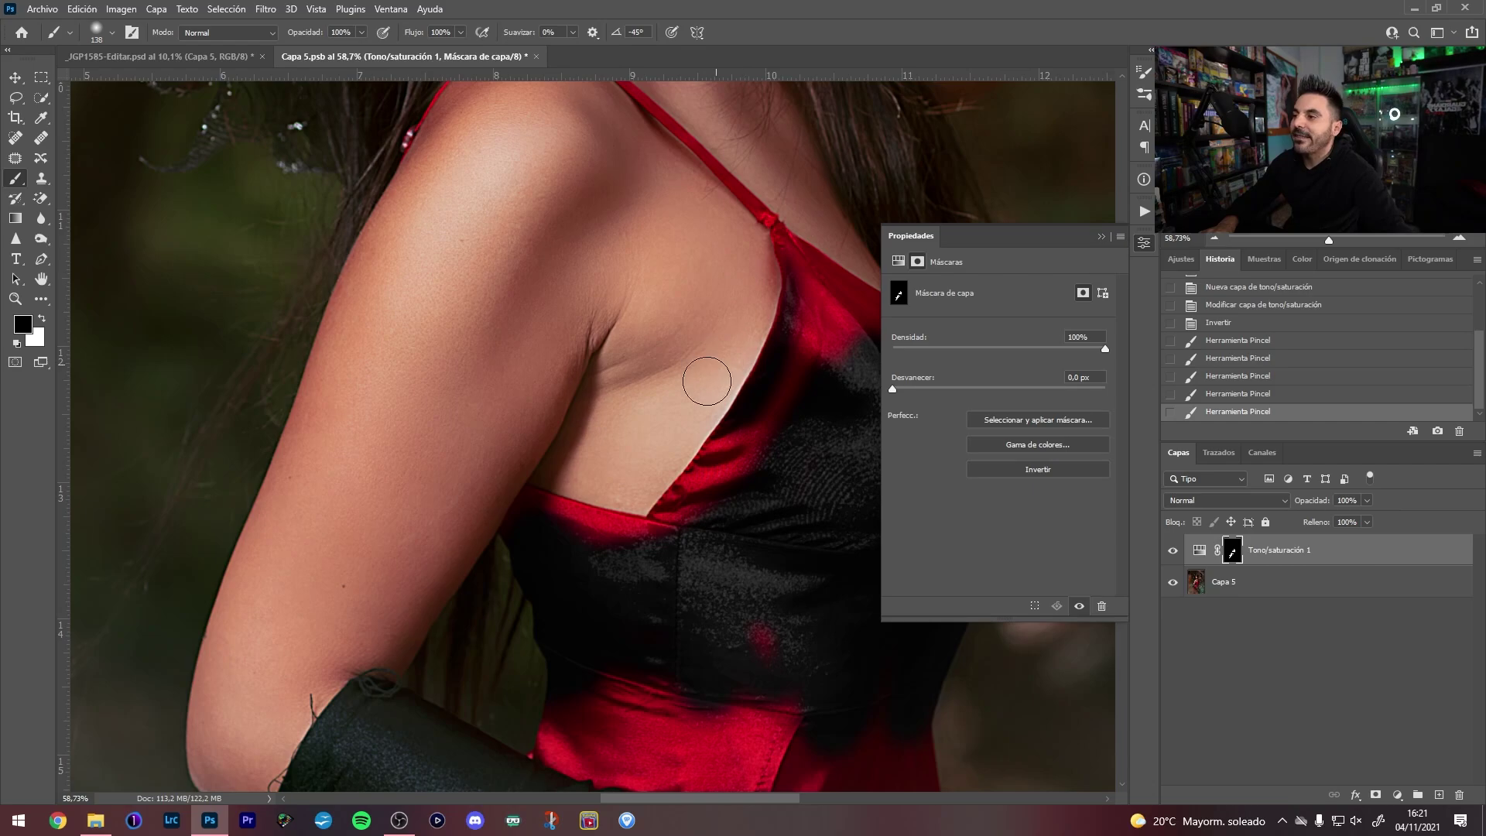
left_click_drag(738, 268, 720, 273)
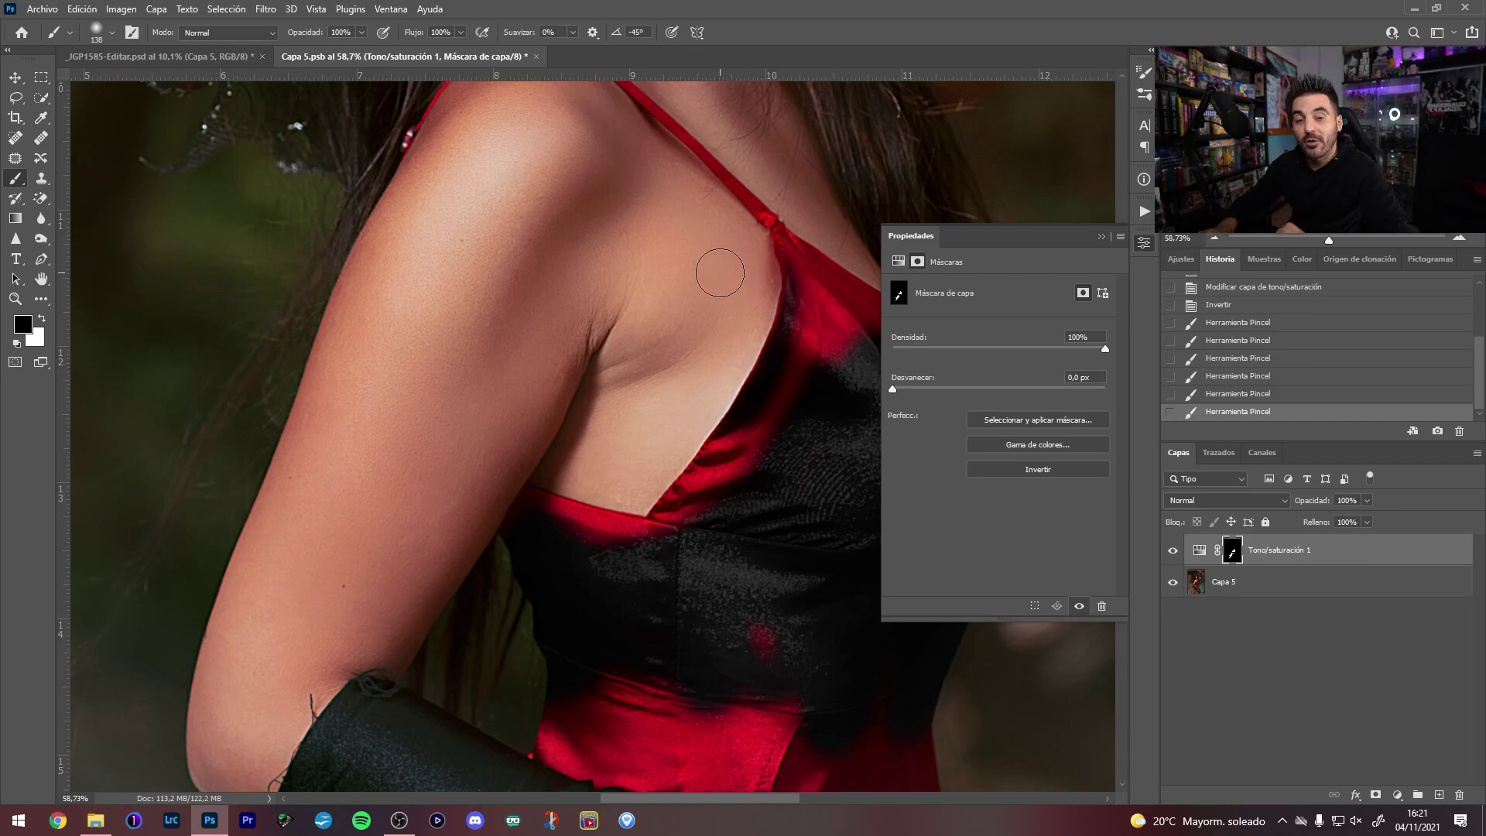
Fix the effect's edge beside the glove, painting the black back along the dress
scroll(720, 272, "down", 5)
scroll(582, 502, "up", 3)
scroll(588, 371, "up", 2)
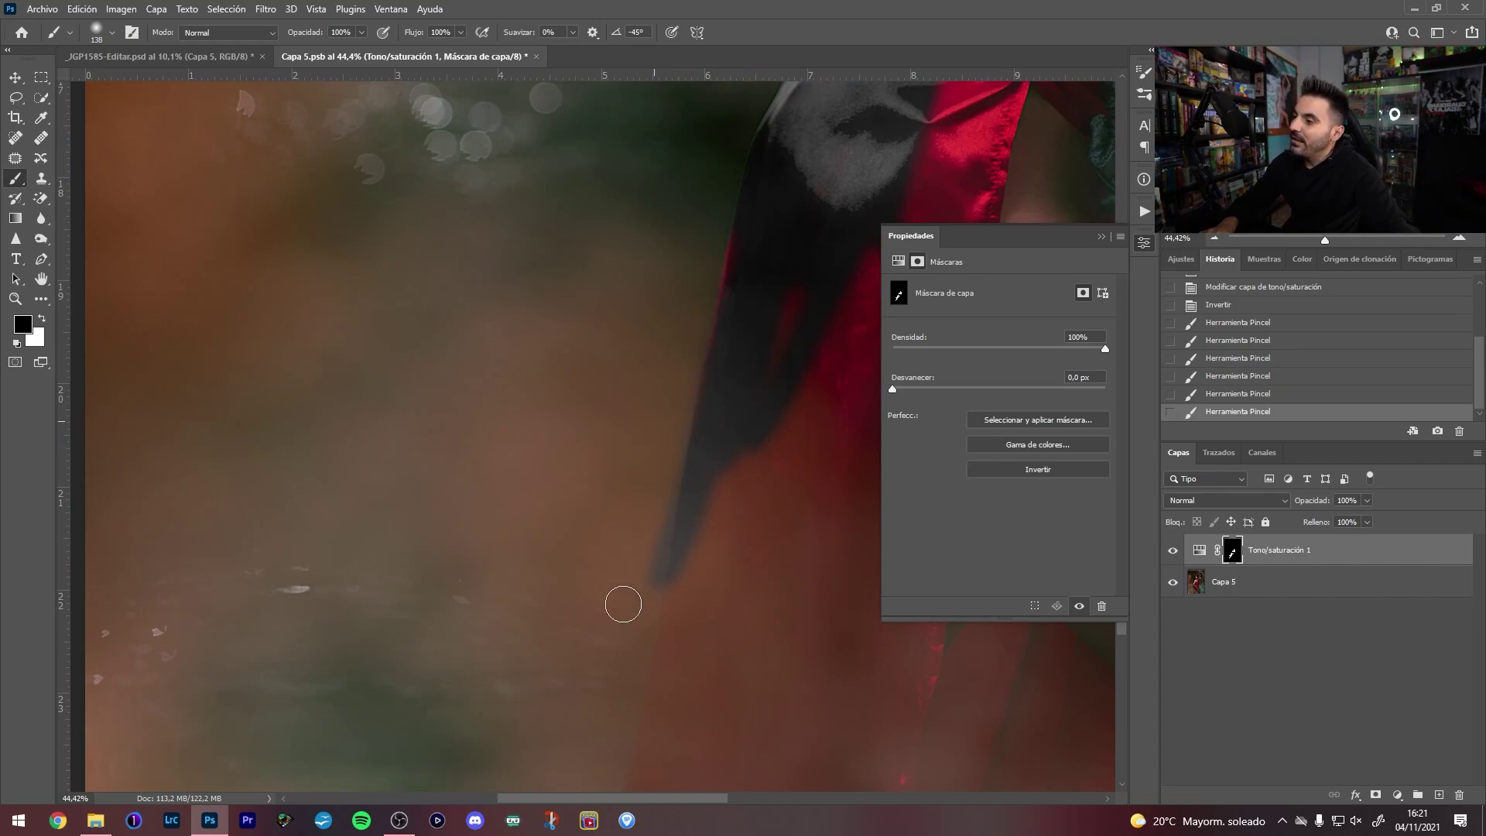
left_click_drag(632, 579, 728, 461)
key("x")
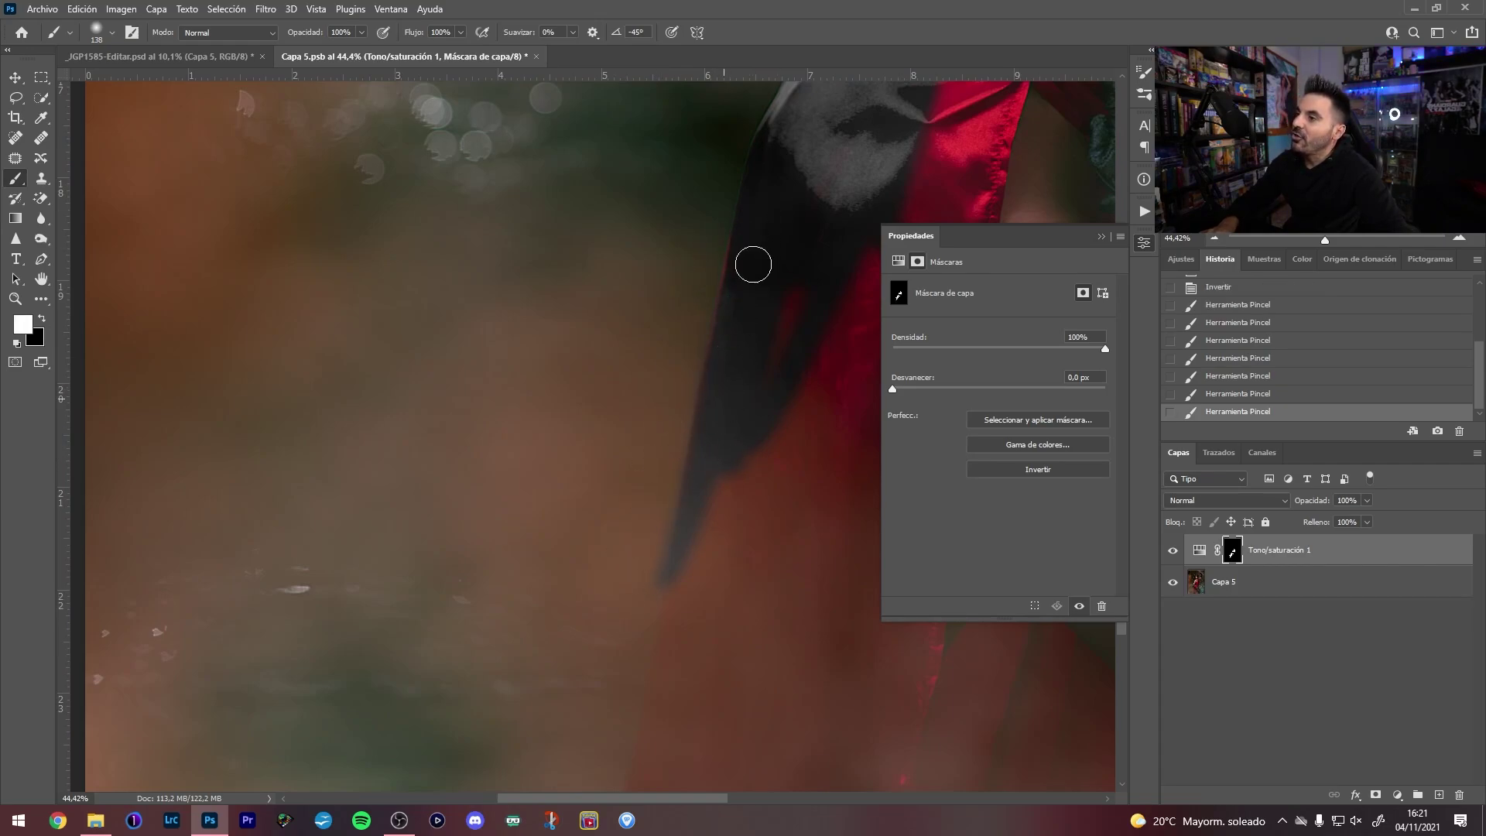
mouse_move(723, 491)
left_mouse_down()
mouse_move(766, 391)
mouse_move(743, 424)
left_mouse_up()
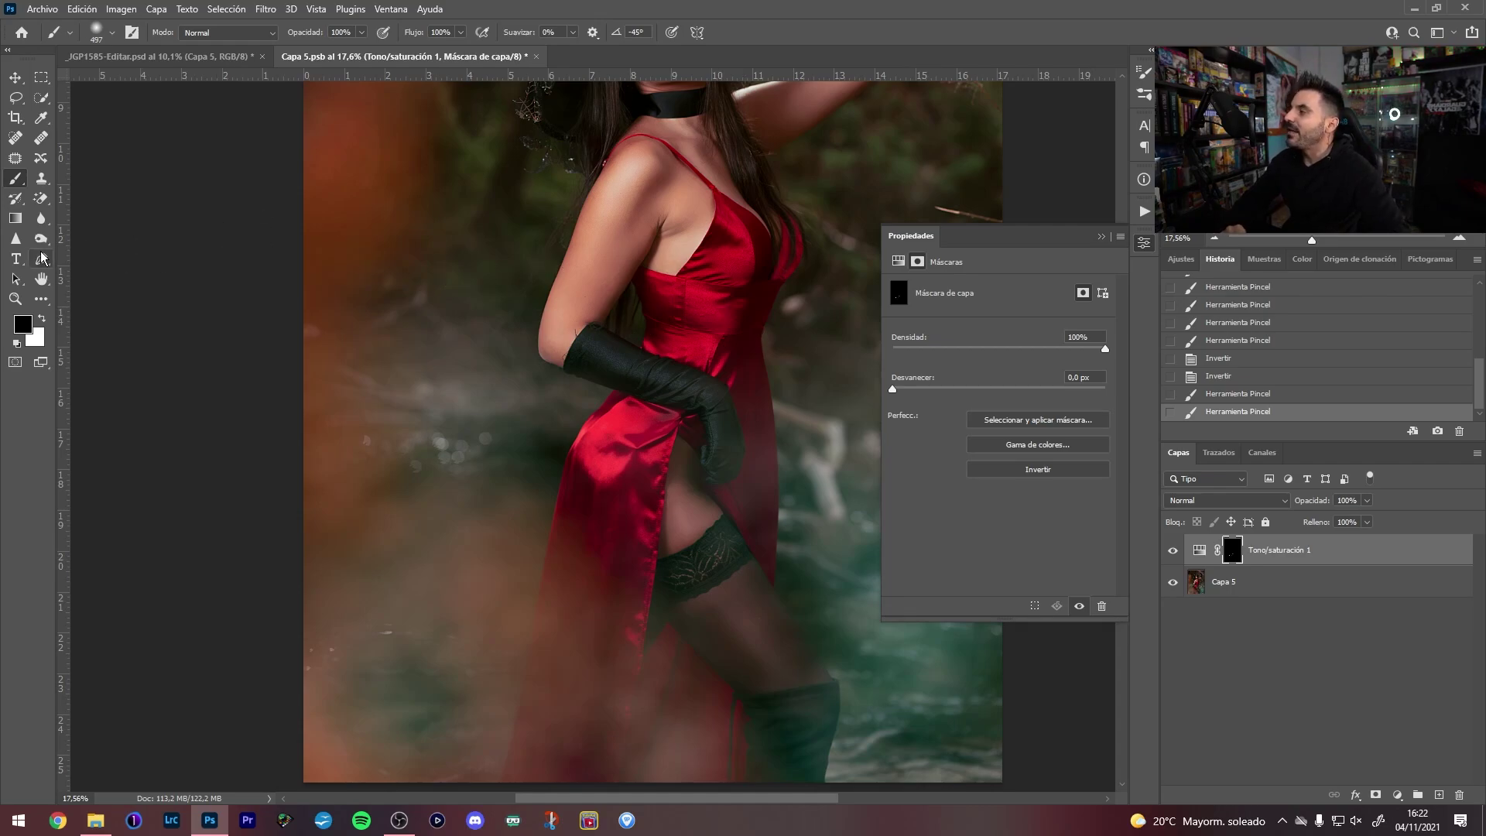
Select the Pen tool, zoom in on the bodice's right edge, and place the first anchor
left_click(43, 257)
scroll(762, 279, "up", 2)
scroll(780, 390, "up", 1)
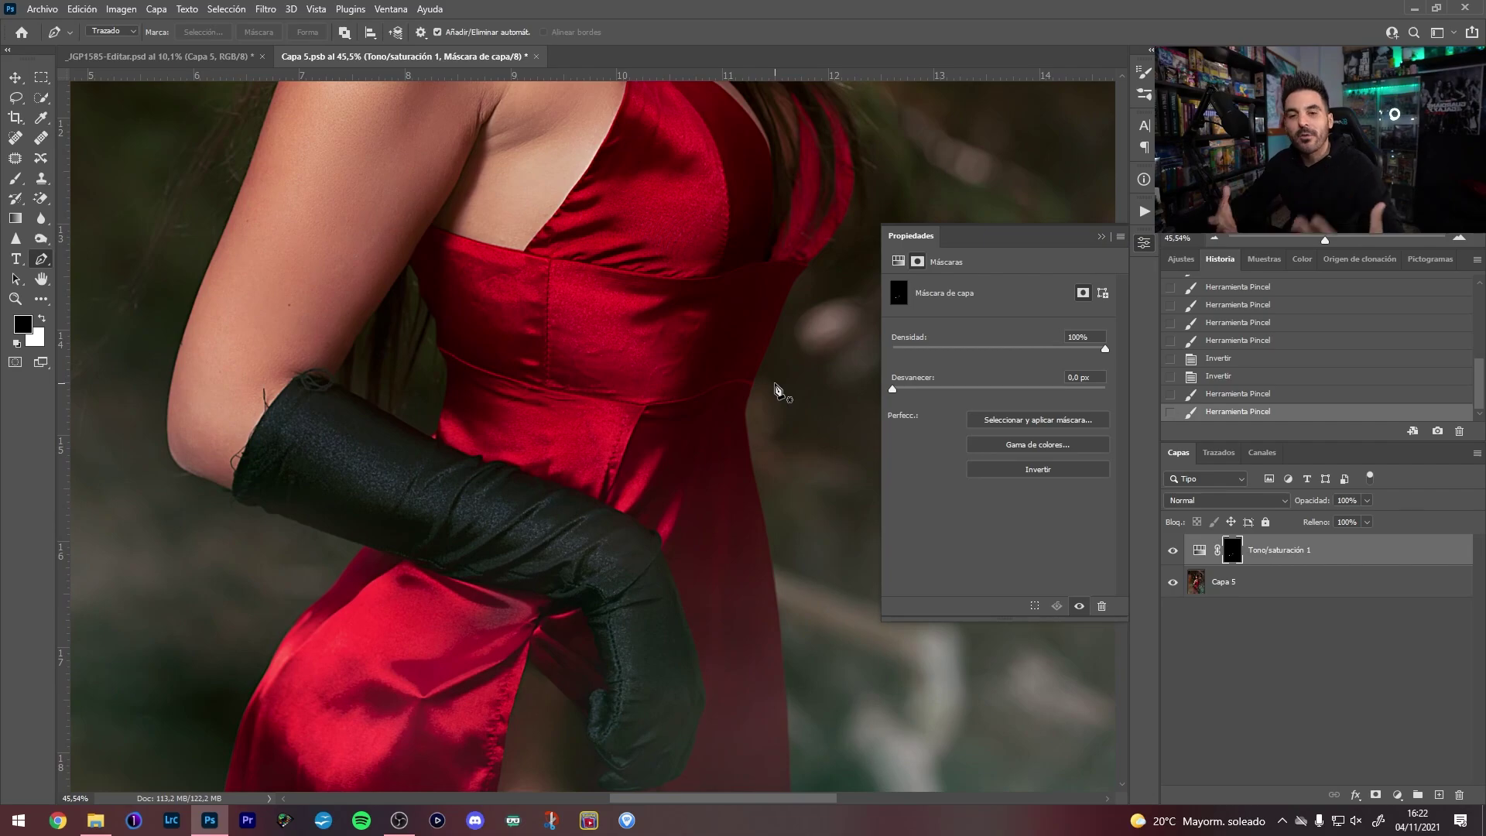
scroll(776, 389, "up", 2)
scroll(758, 410, "up", 1)
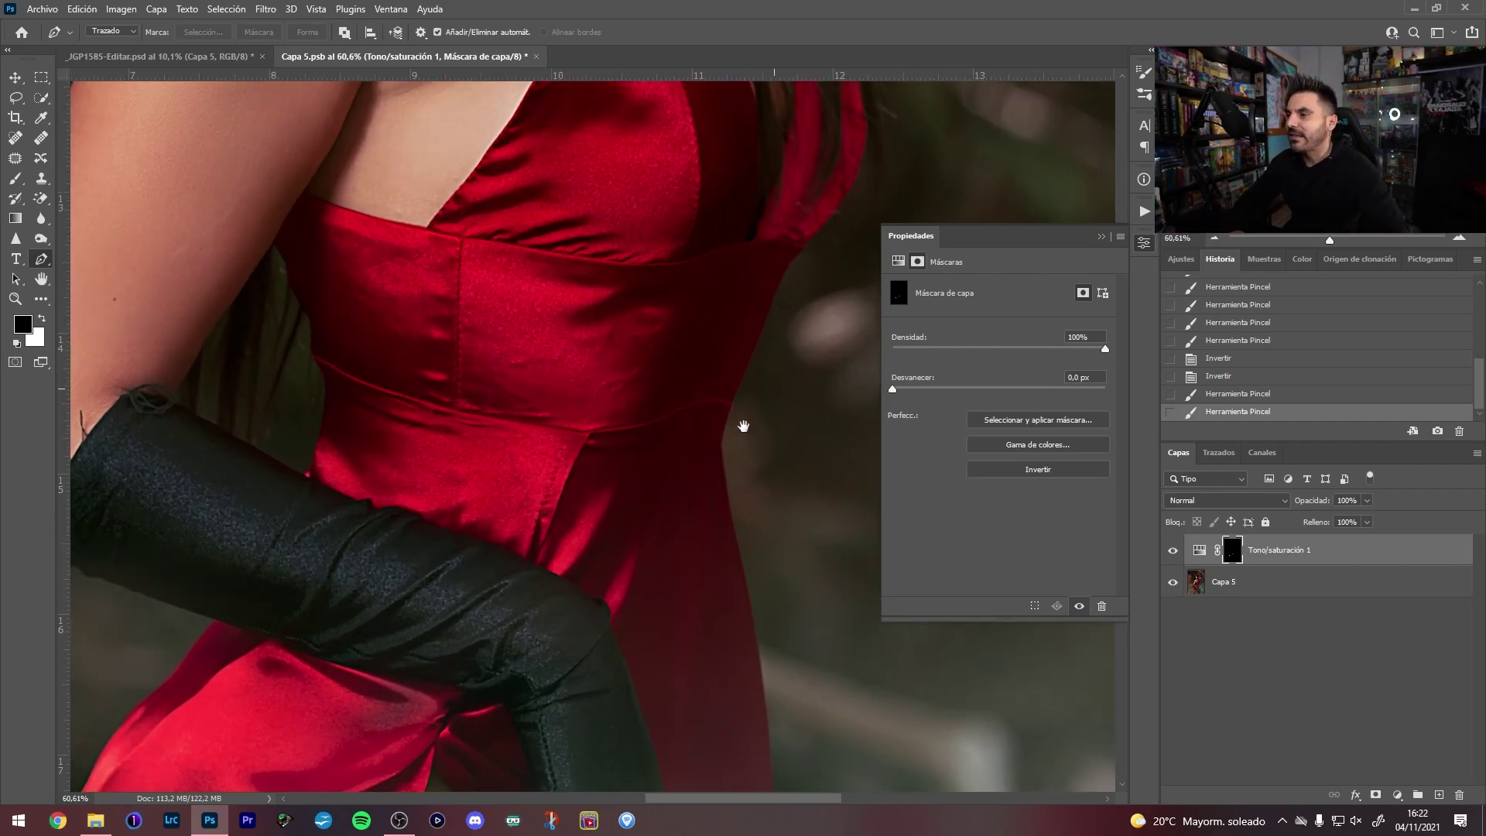
scroll(745, 410, "up", 1)
scroll(747, 387, "up", 1)
scroll(751, 378, "up", 1)
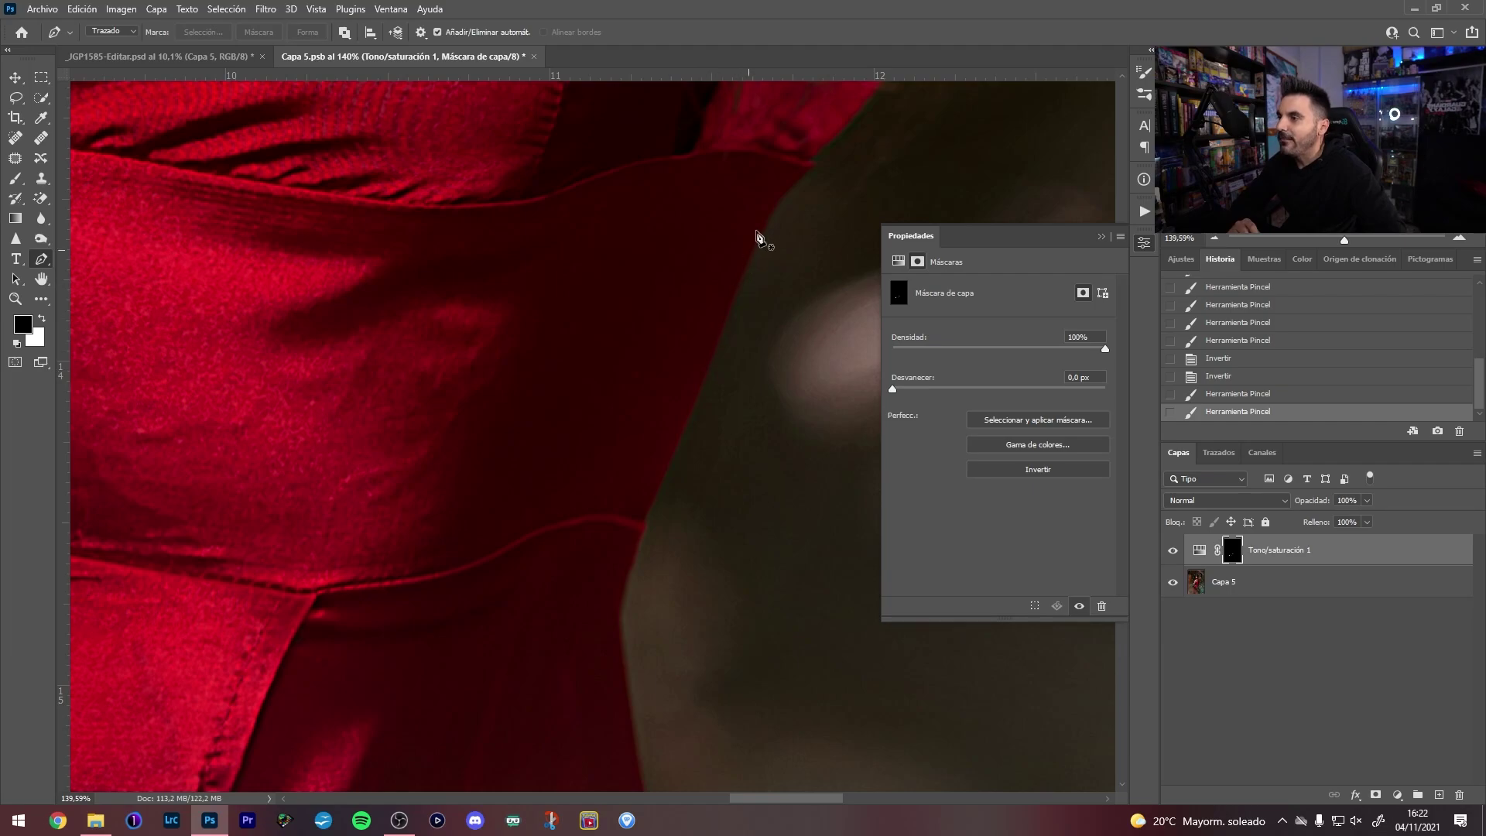
left_click(816, 167)
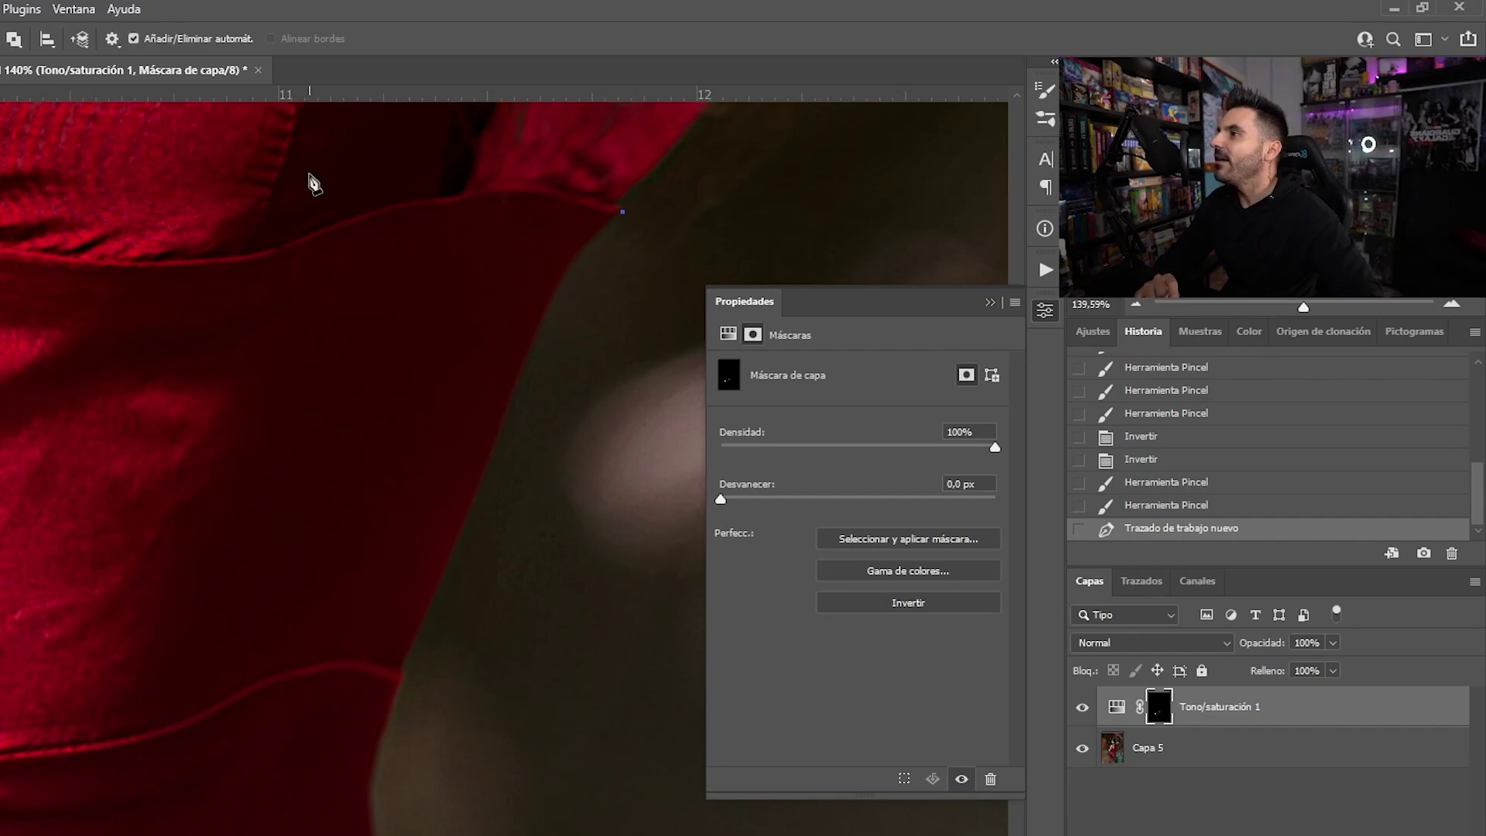
Set the Pen to Path mode and trace a curved first segment hugging the dress edge
left_click(112, 40)
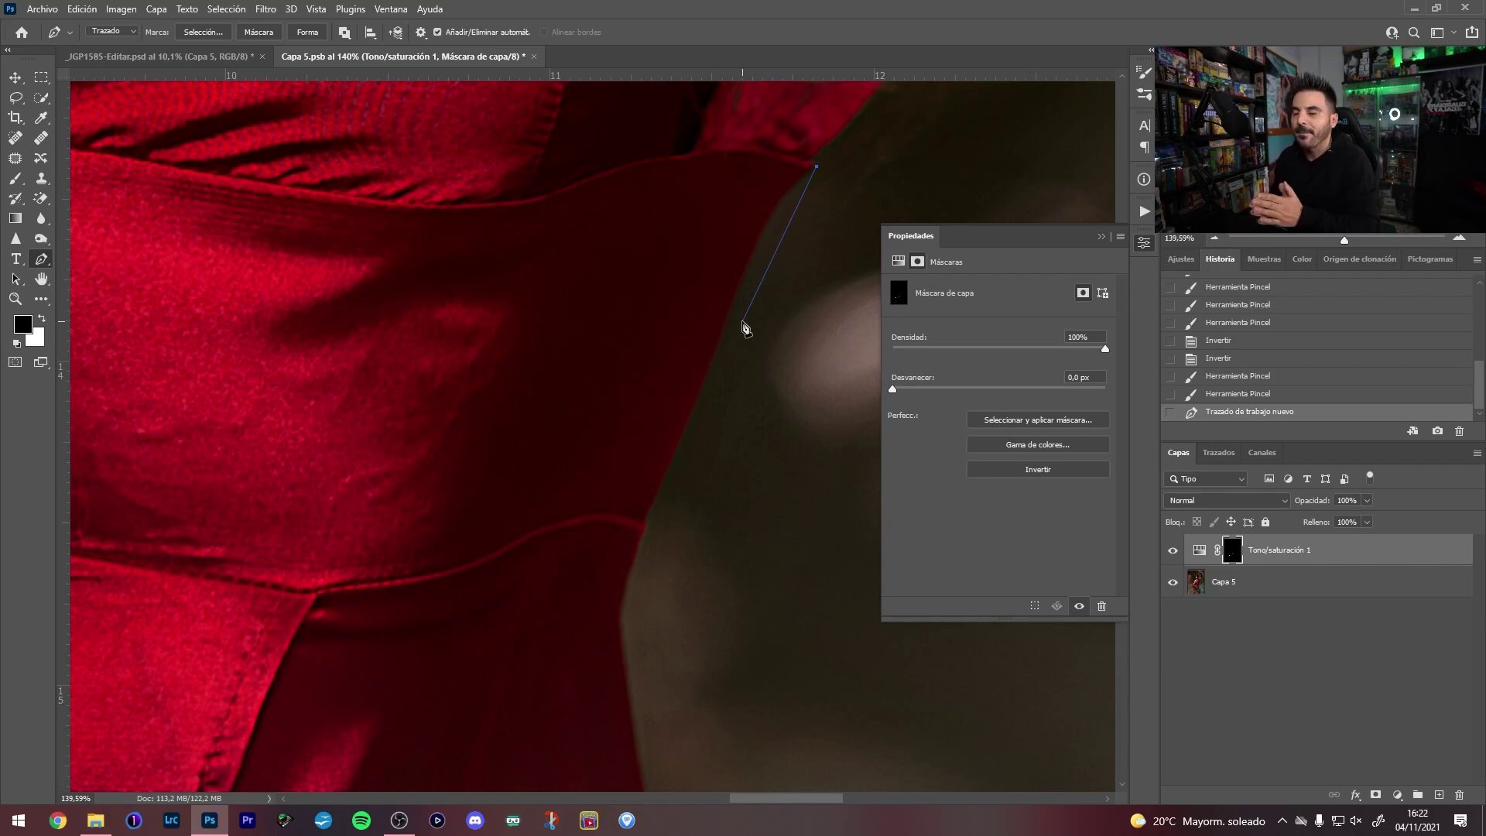
scroll(783, 229, "up", 2)
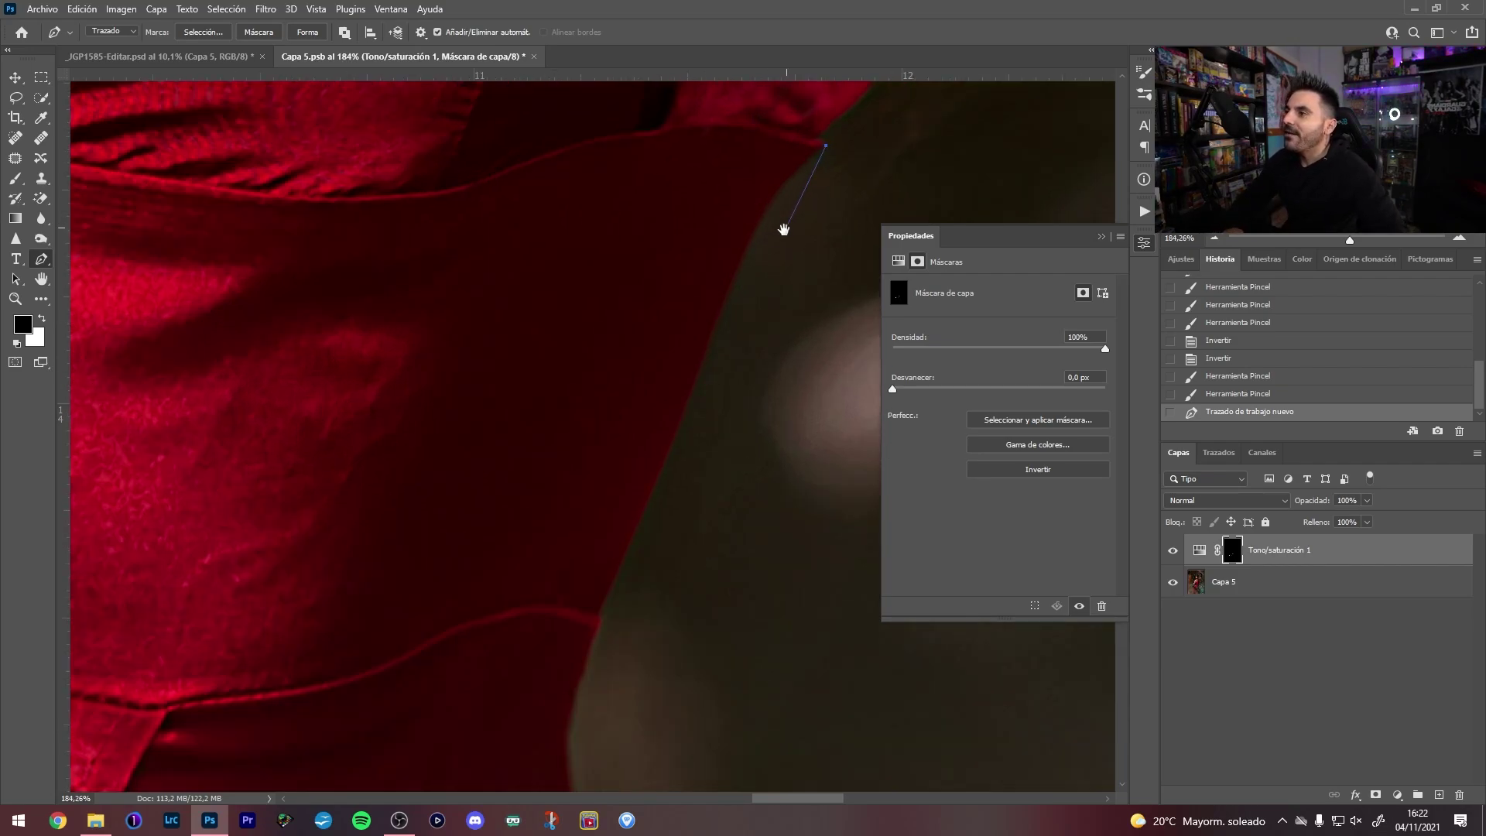
left_click_drag(783, 229, 748, 291)
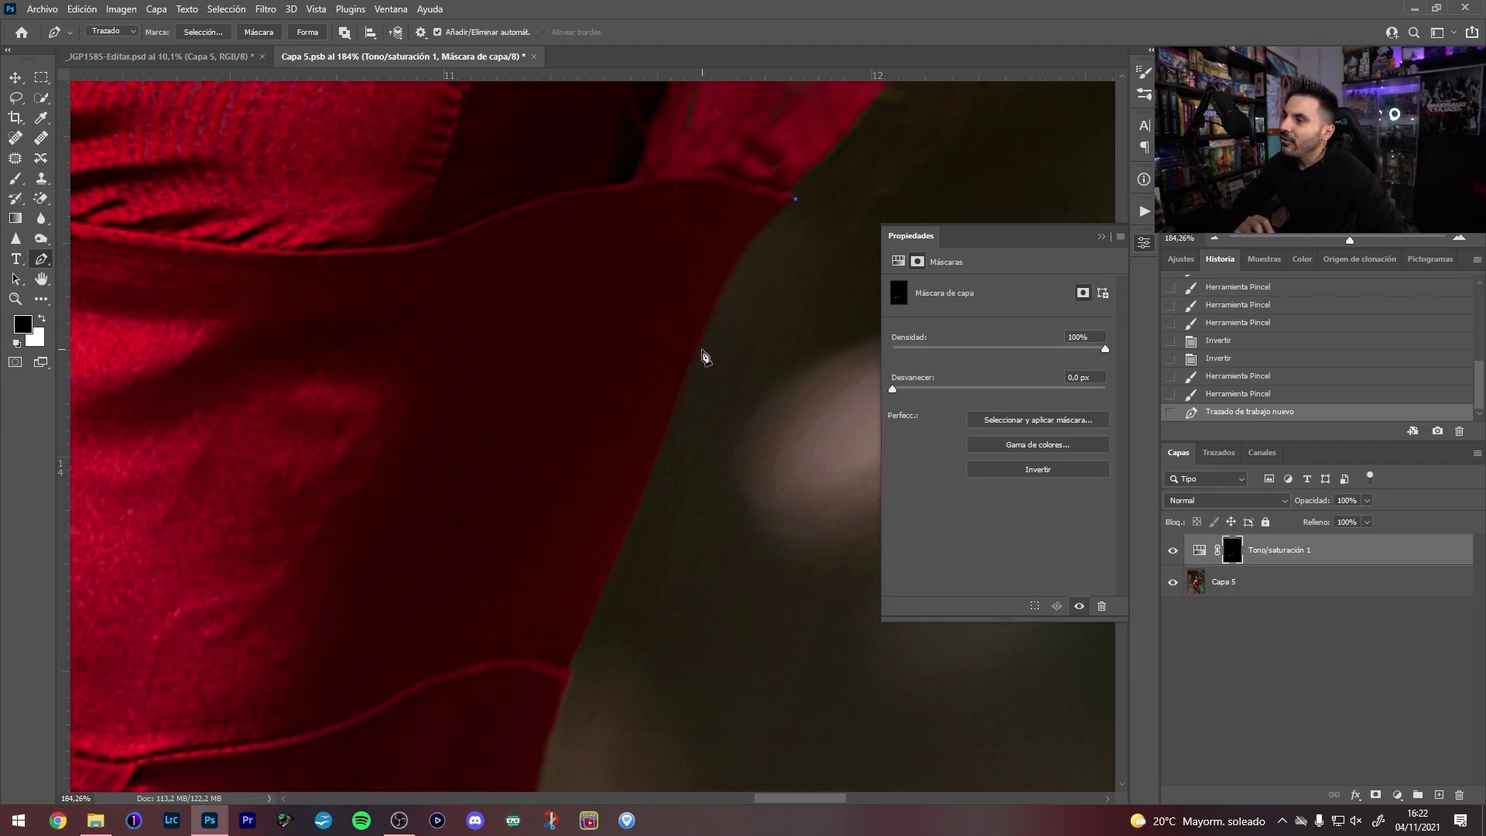
mouse_move(694, 390)
left_mouse_down()
mouse_move(670, 450)
mouse_move(649, 375)
left_mouse_up()
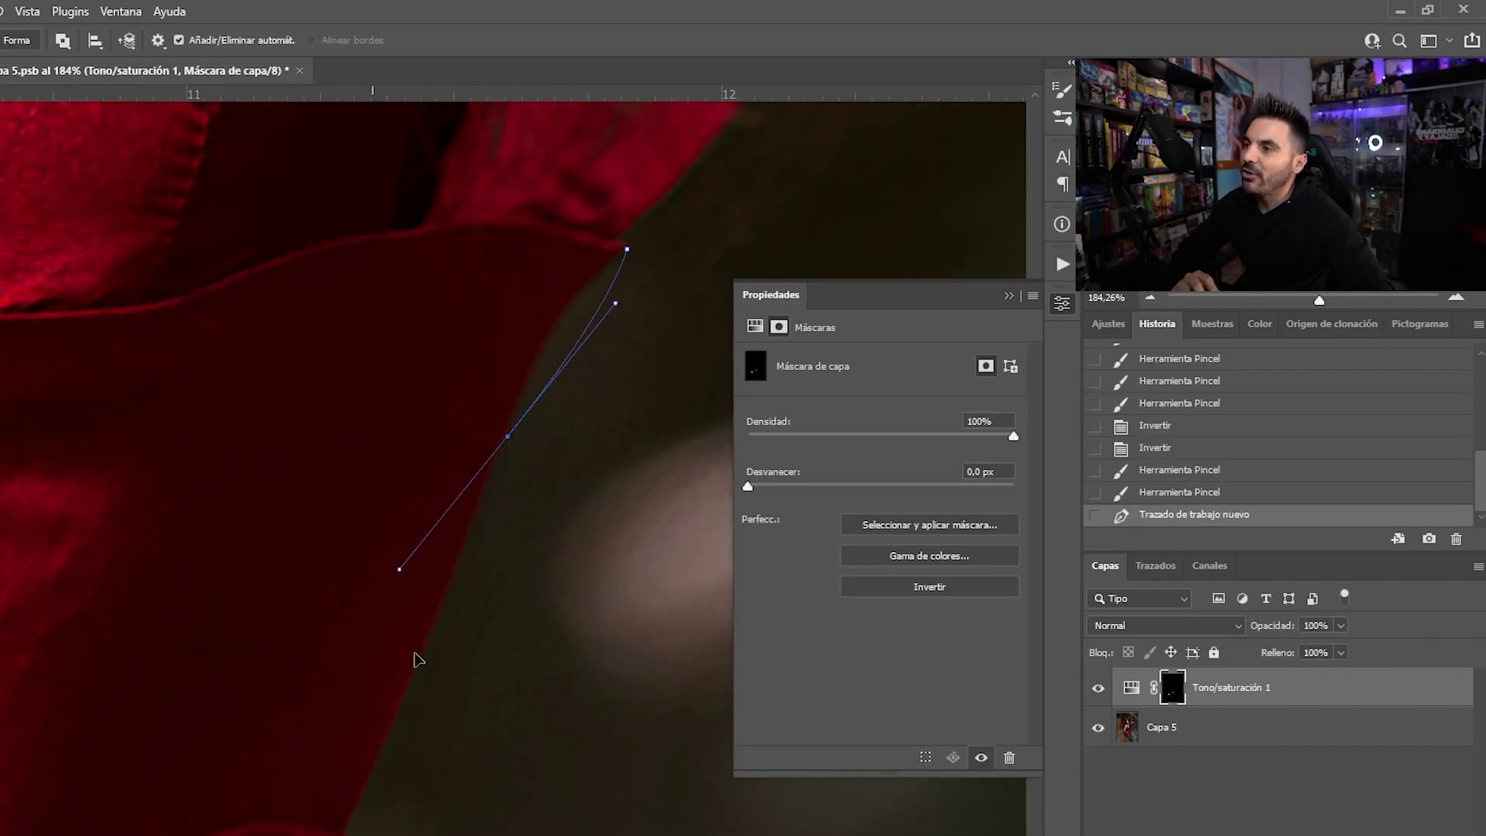
left_click(422, 611)
left_click_drag(422, 611, 481, 547)
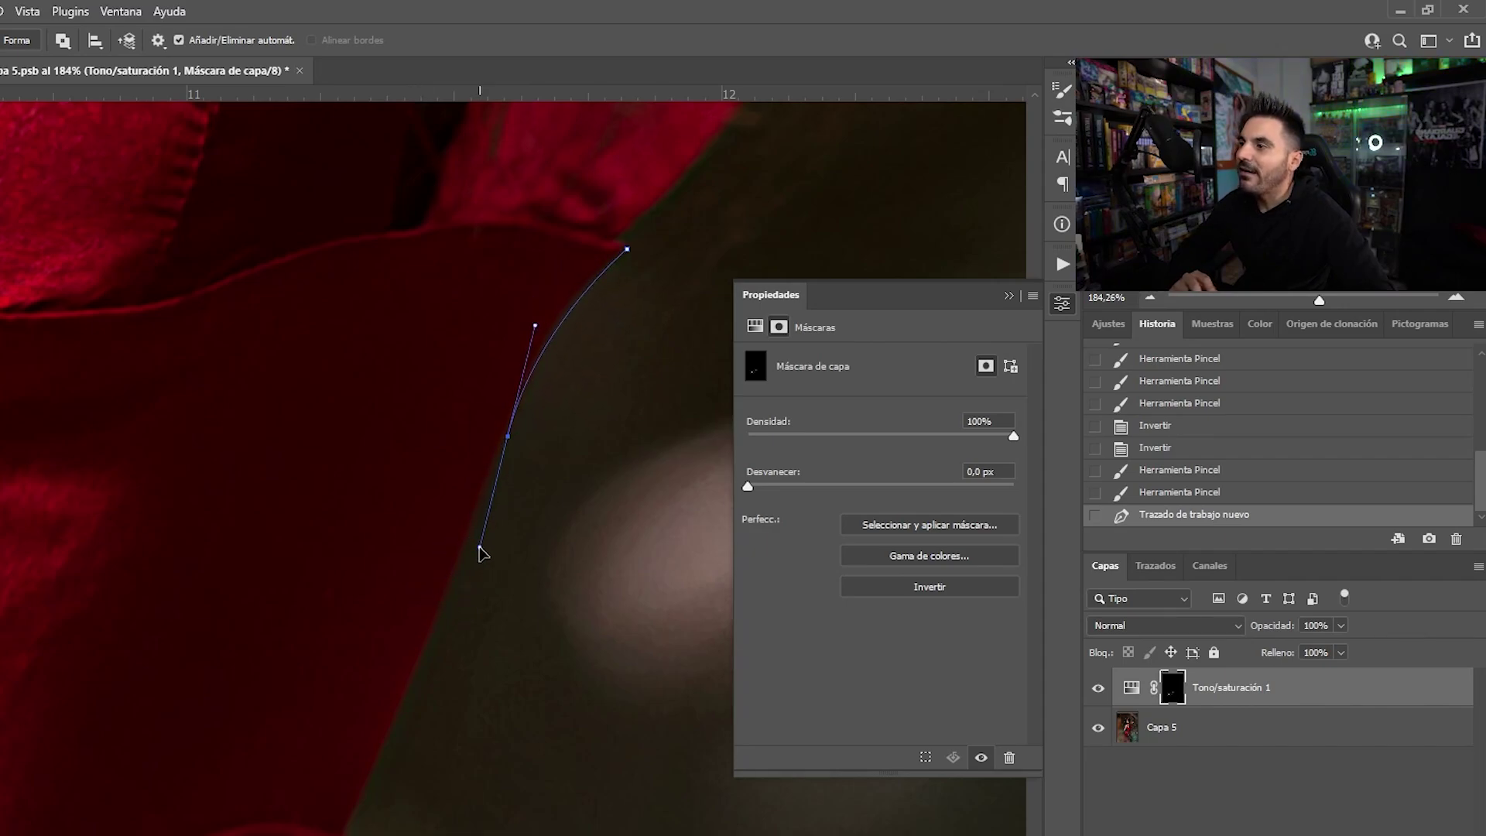
left_click_drag(480, 548, 480, 547)
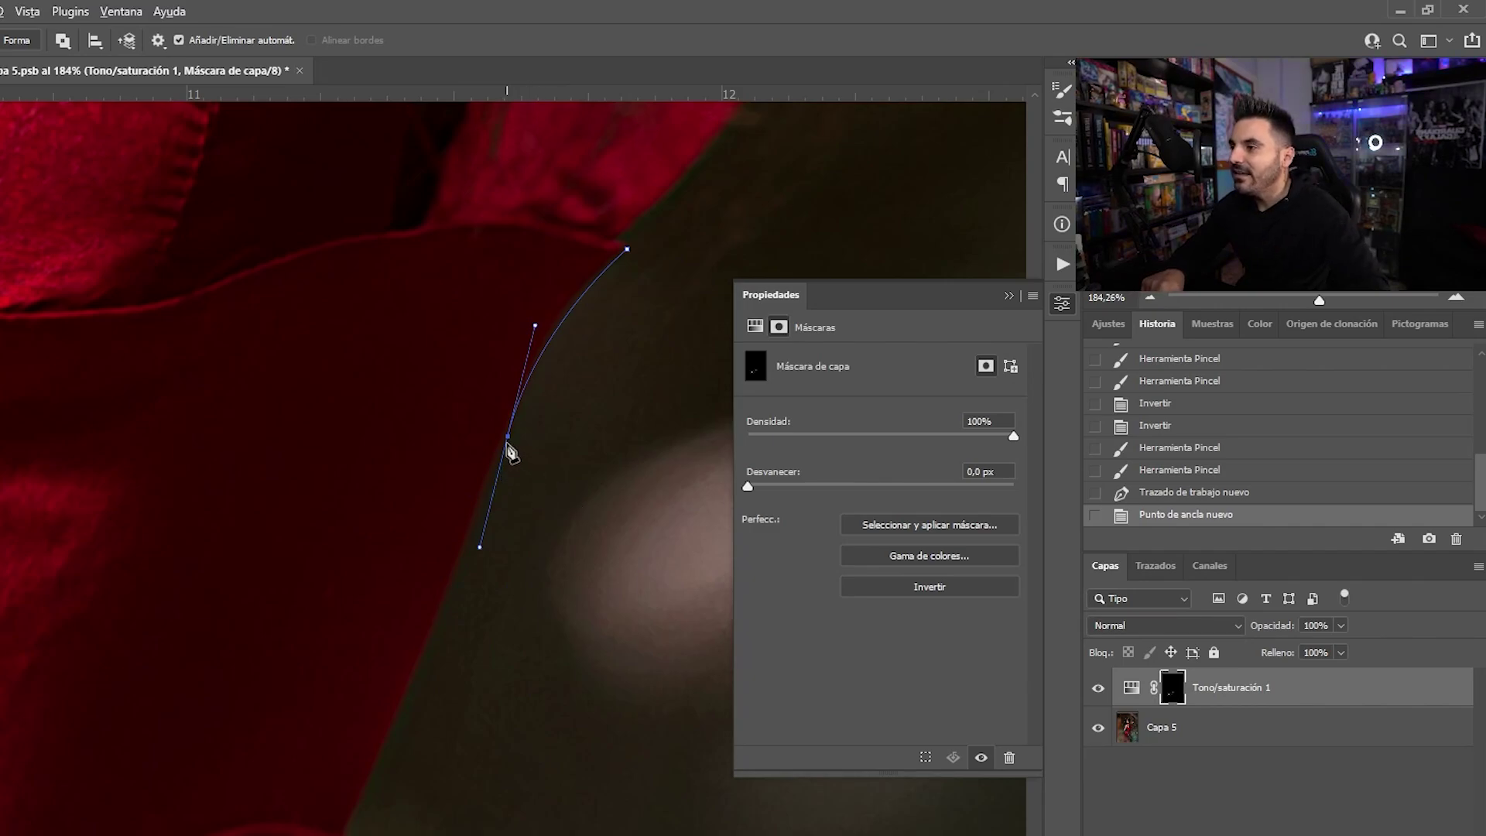
left_click(509, 439)
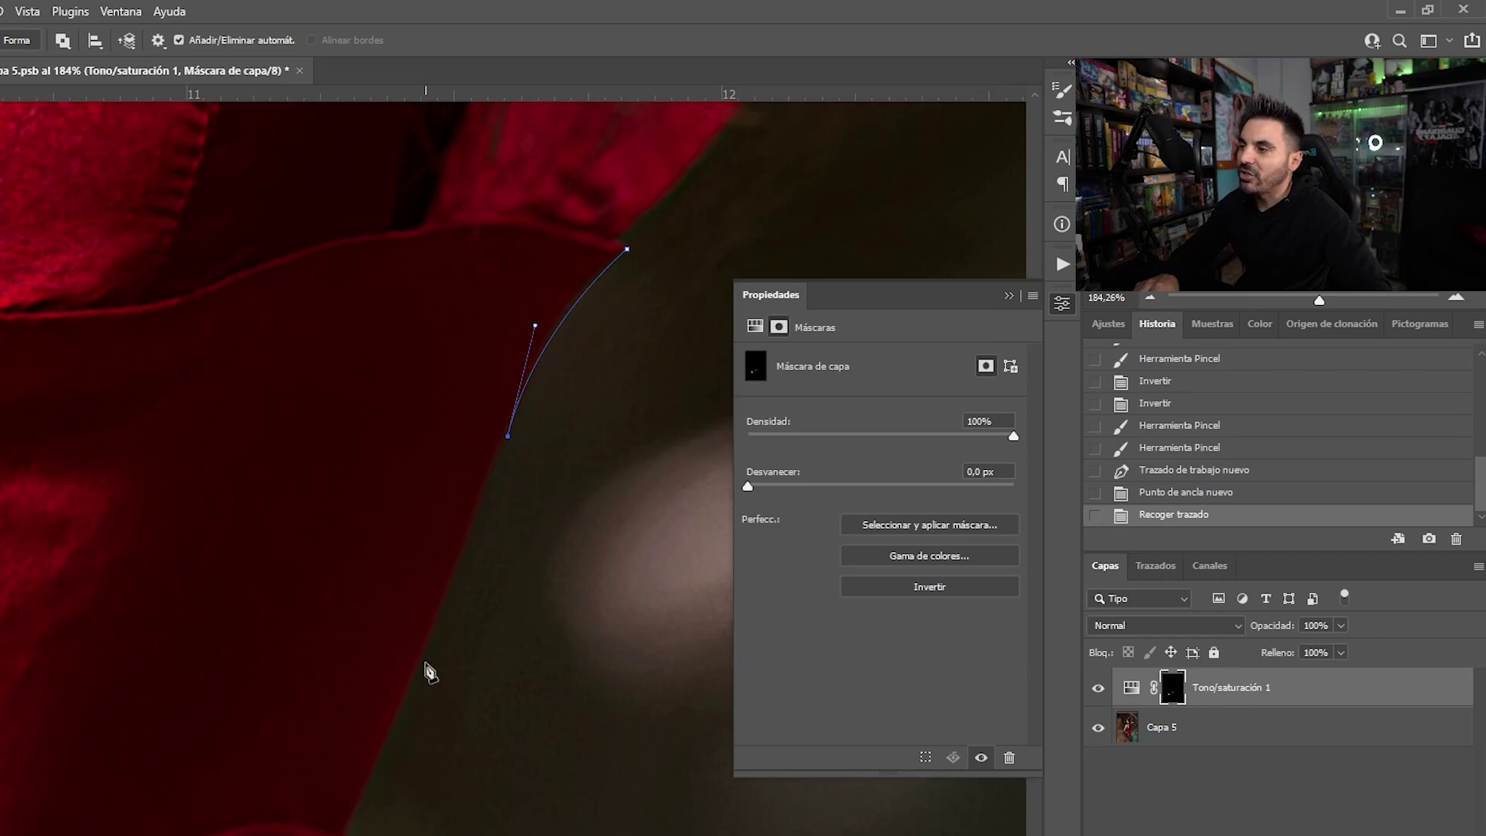
left_click(422, 659)
Add path anchors down the dress's right edge past the waist seam
left_click_drag(484, 711, 600, 445)
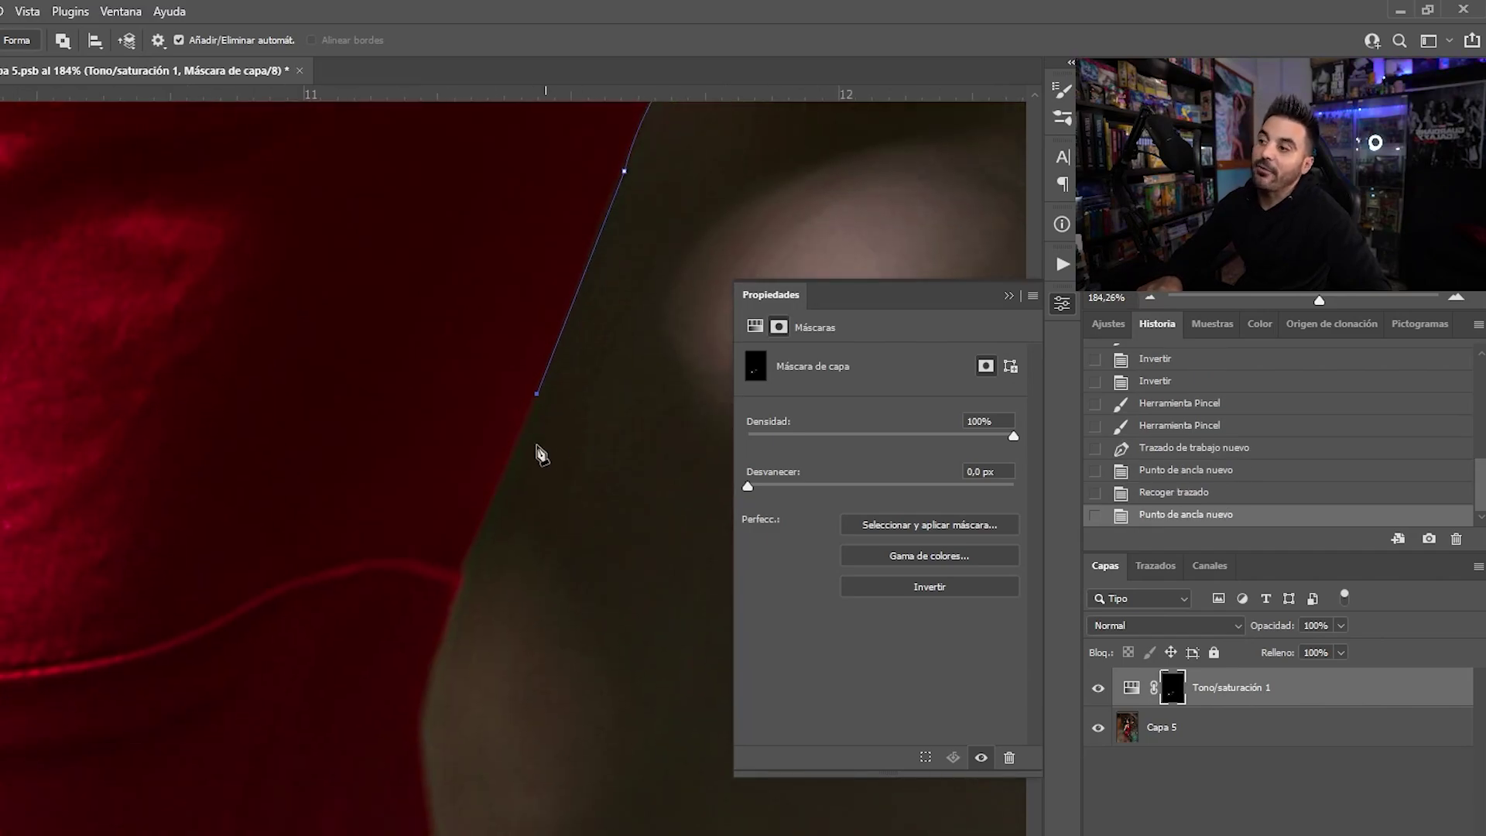
left_click(468, 569)
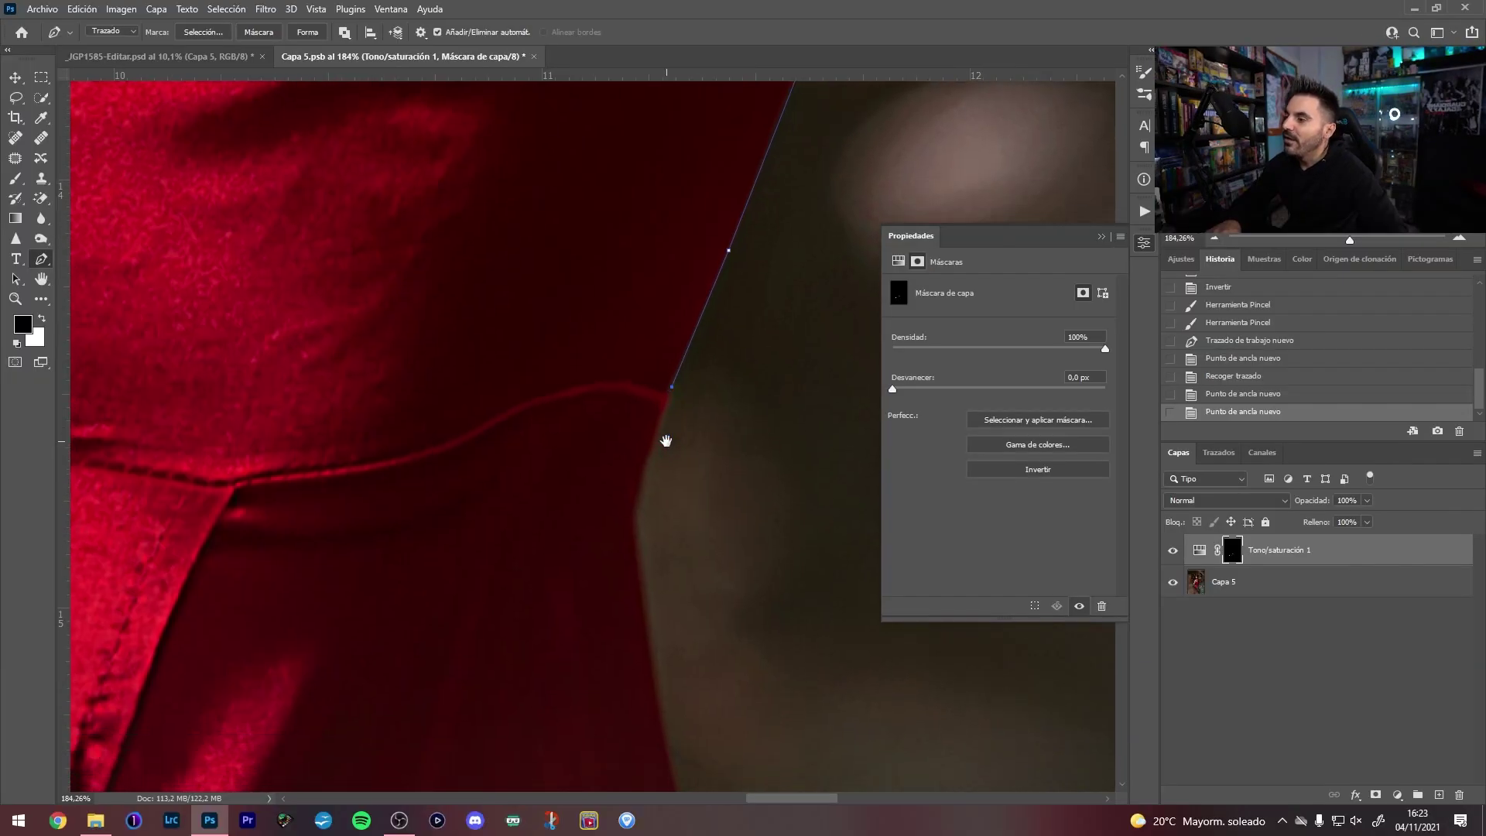
left_click(669, 390)
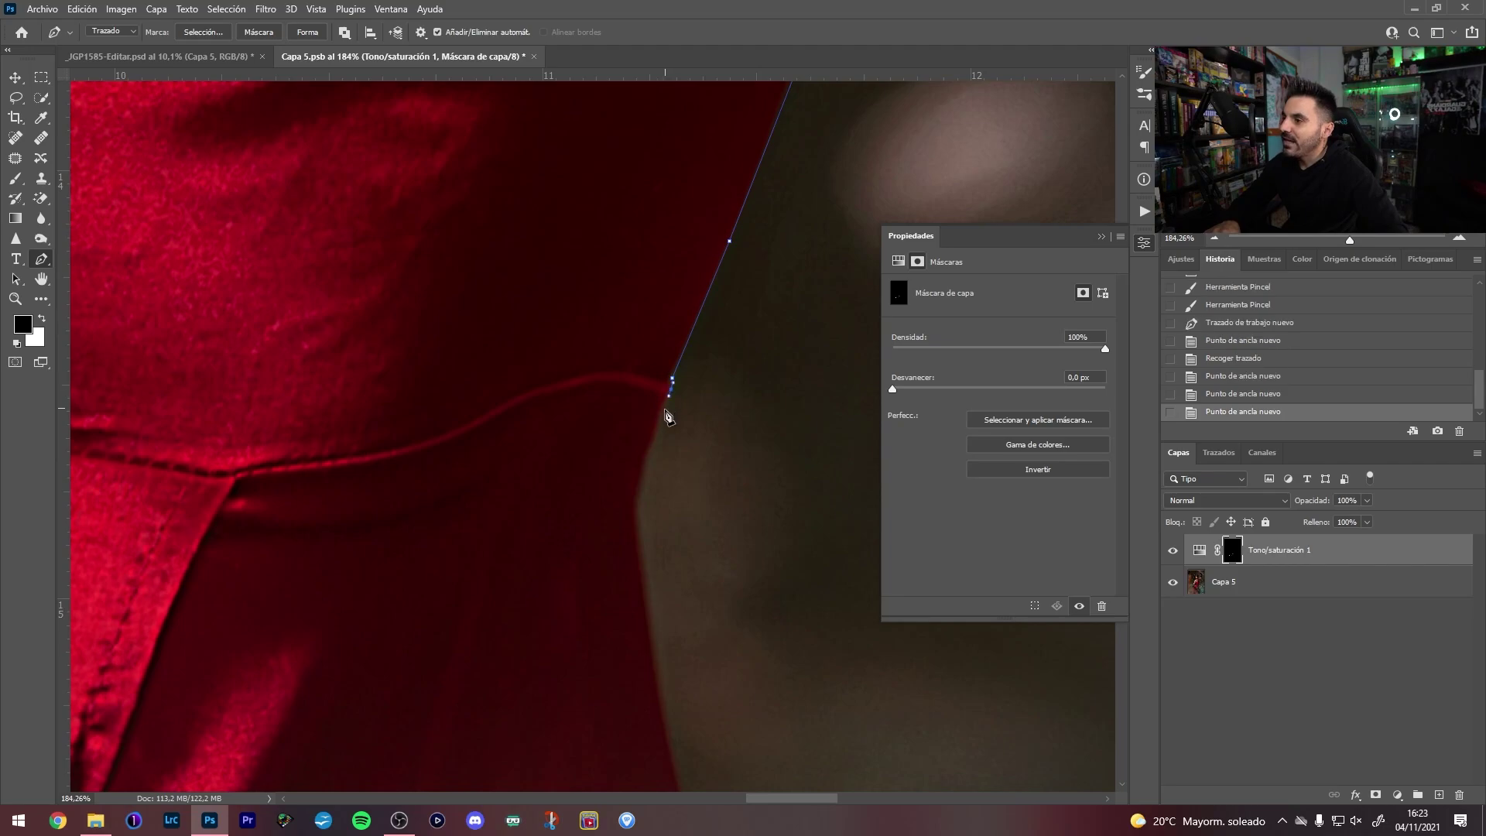
left_click(651, 455)
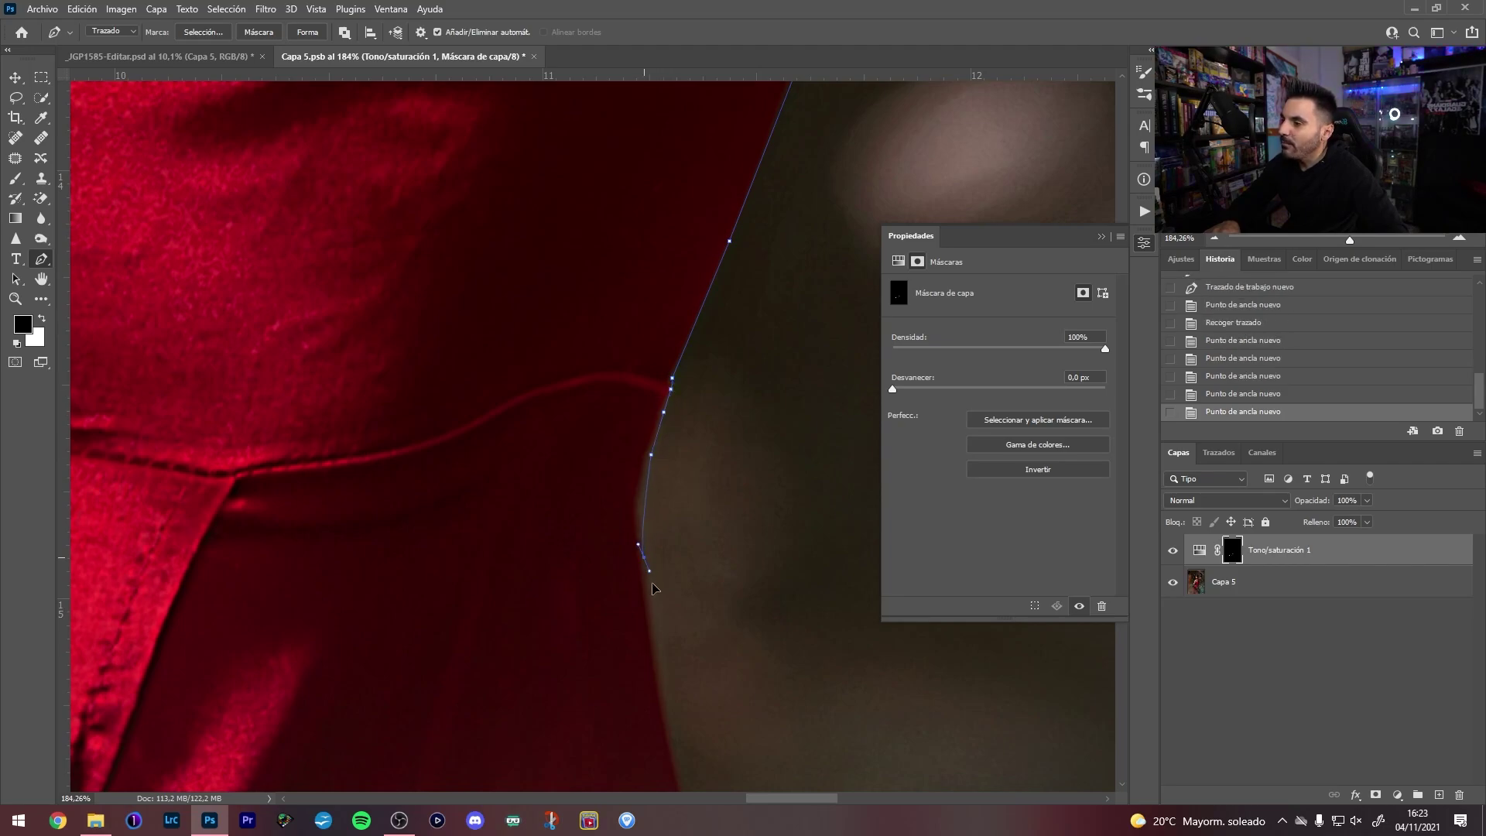
left_click(656, 624)
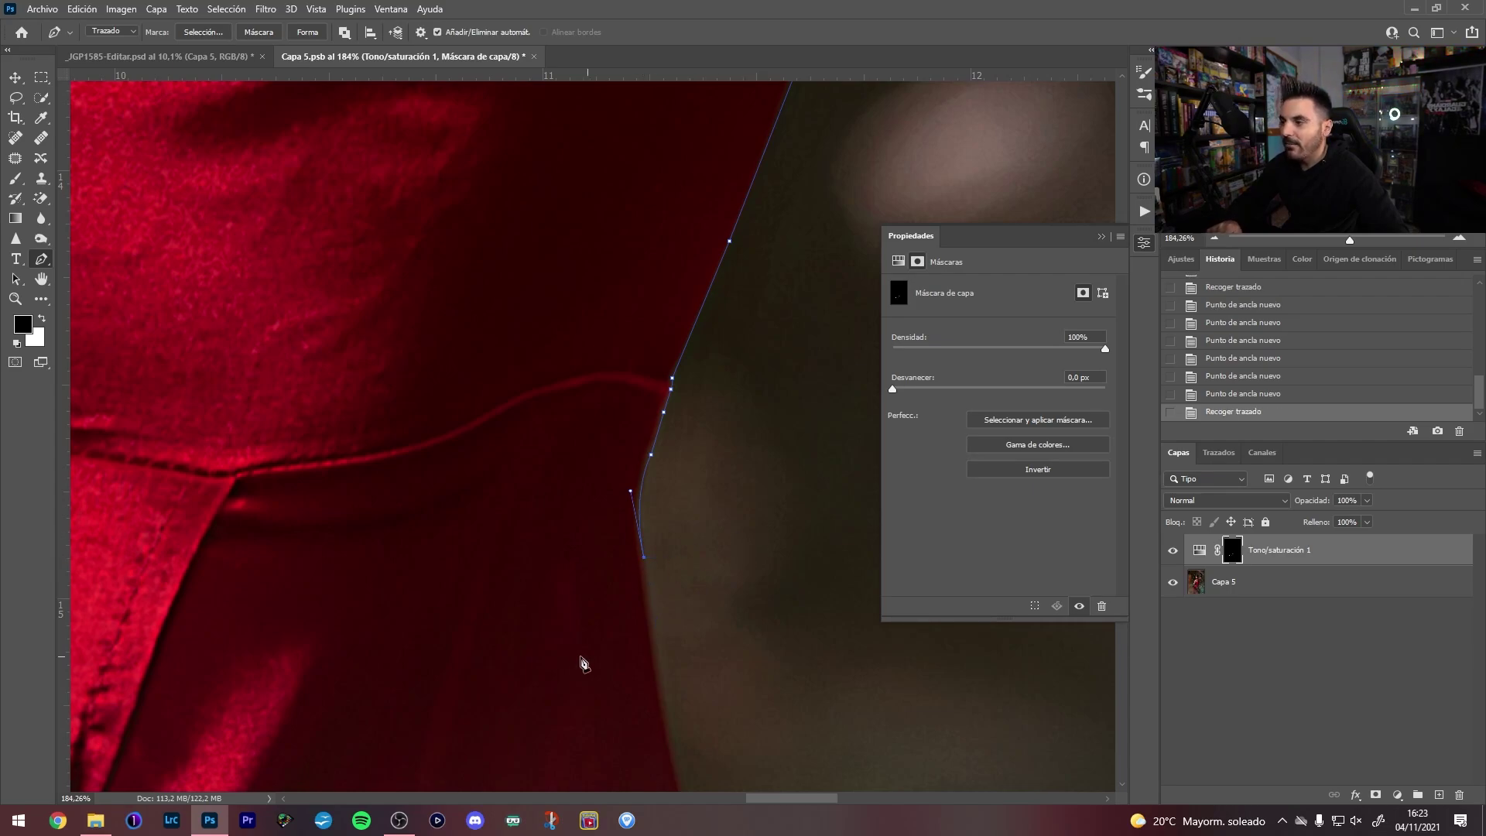
scroll(696, 480, "down", 4)
left_click_drag(647, 393, 648, 411)
Continue anchors down to the skirt's lower tip beside the lace stocking
left_click_drag(739, 562, 732, 311)
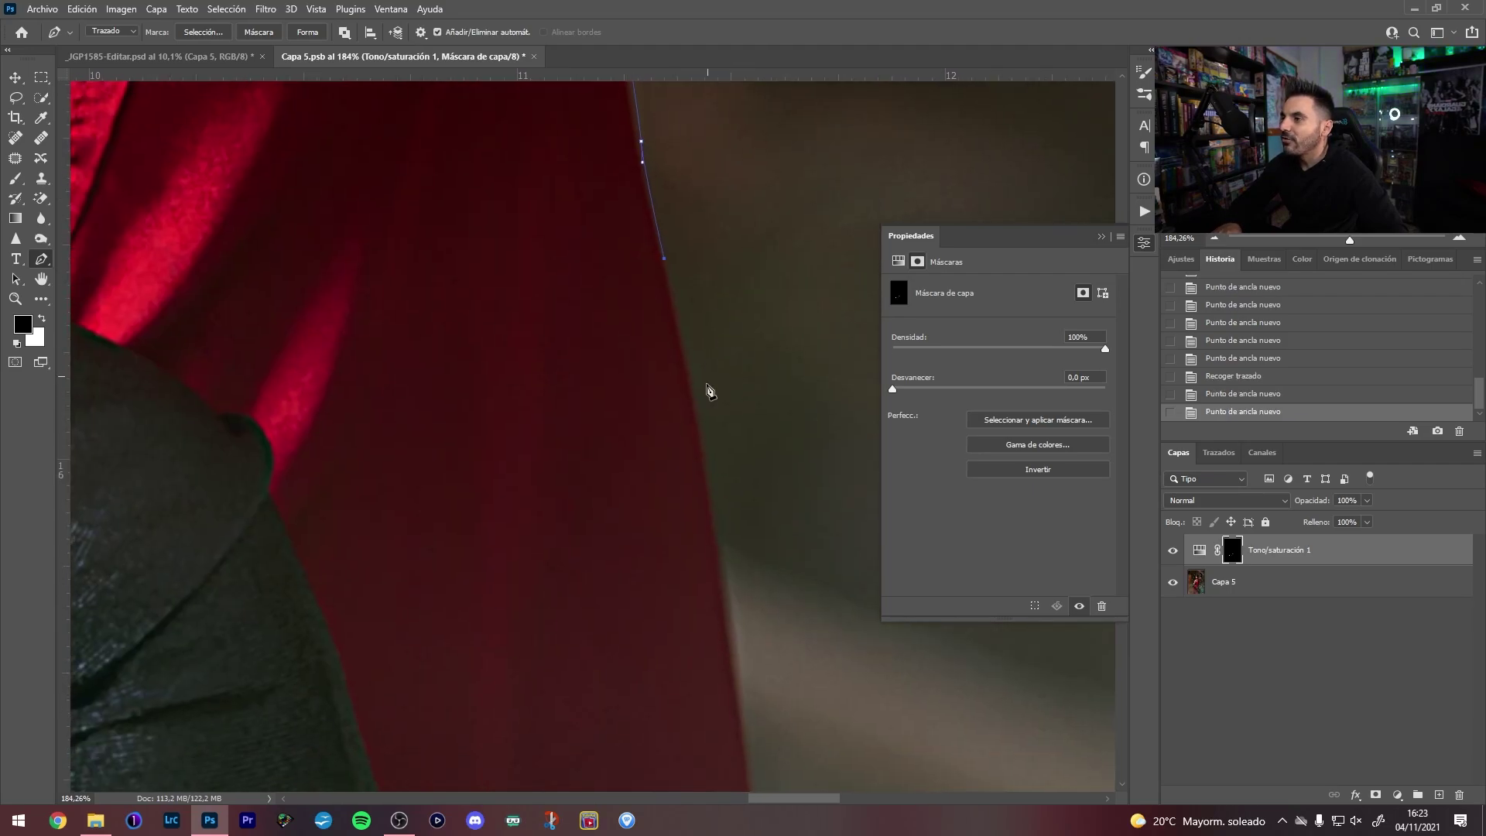
left_click_drag(790, 500, 793, 372)
left_click(726, 446)
left_click(748, 592)
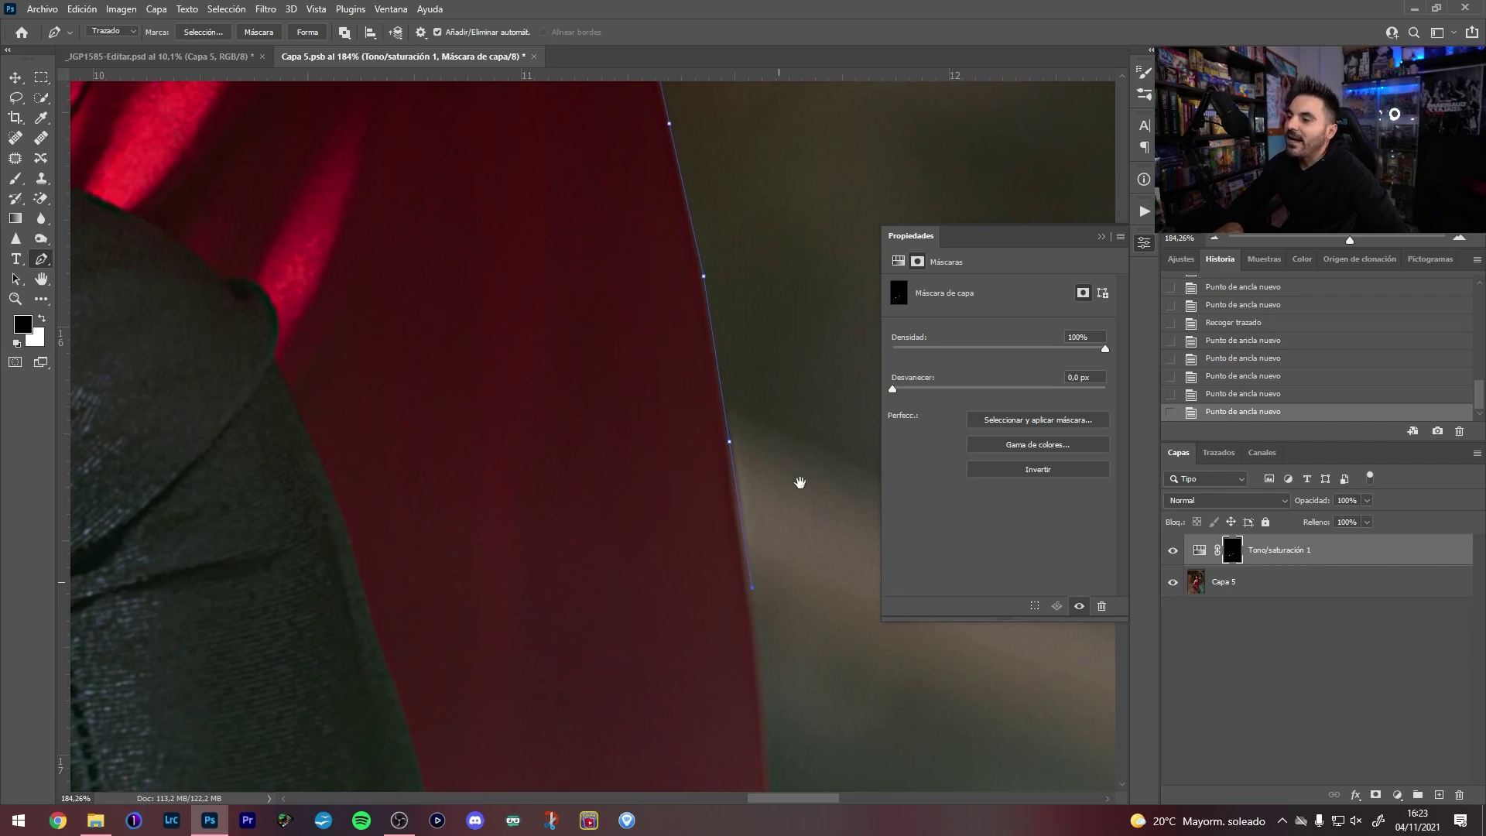
left_click_drag(768, 637, 816, 323)
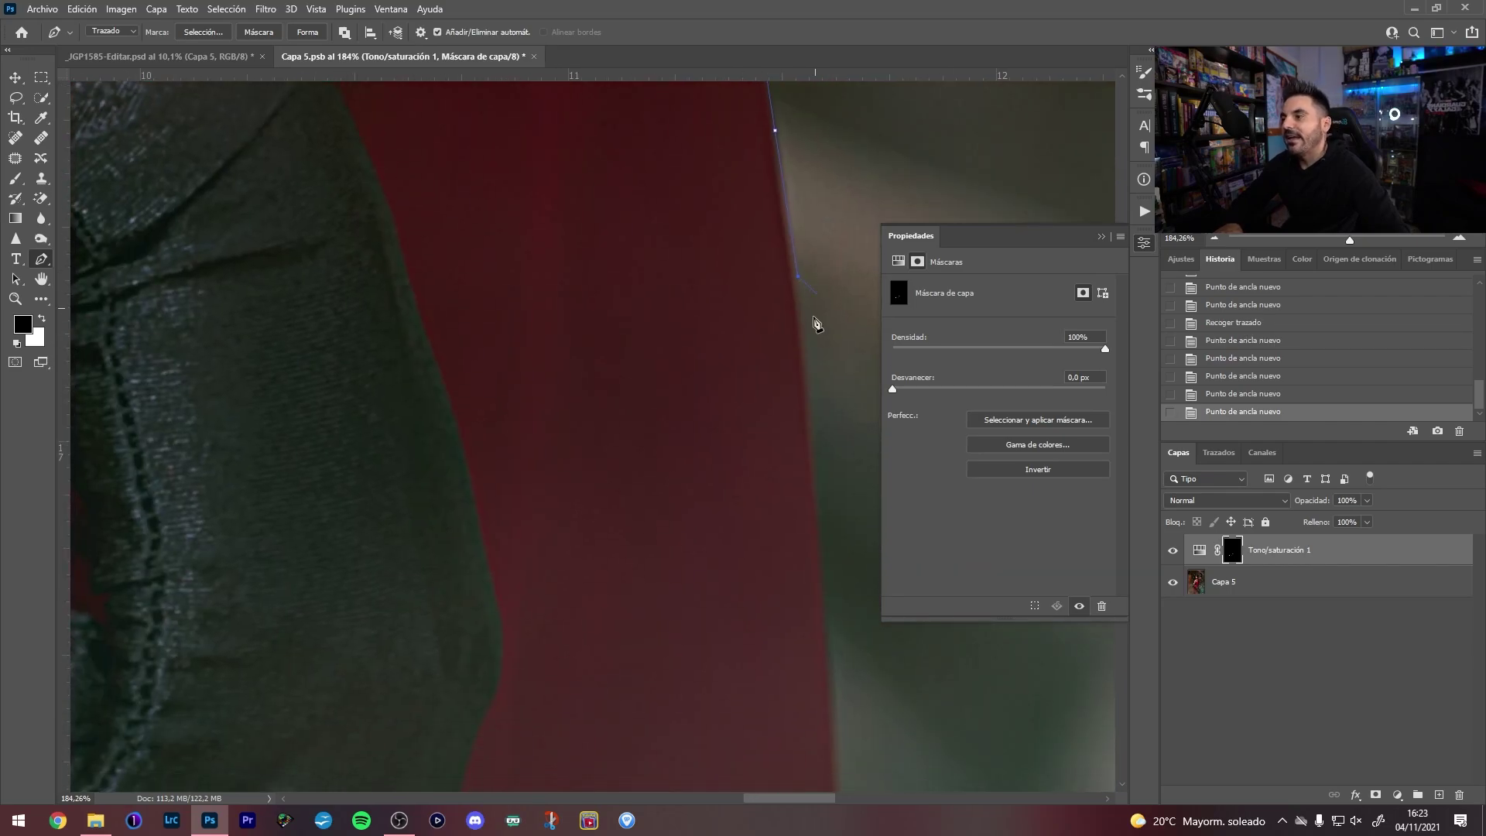
left_click(816, 504)
left_click_drag(818, 511, 812, 337)
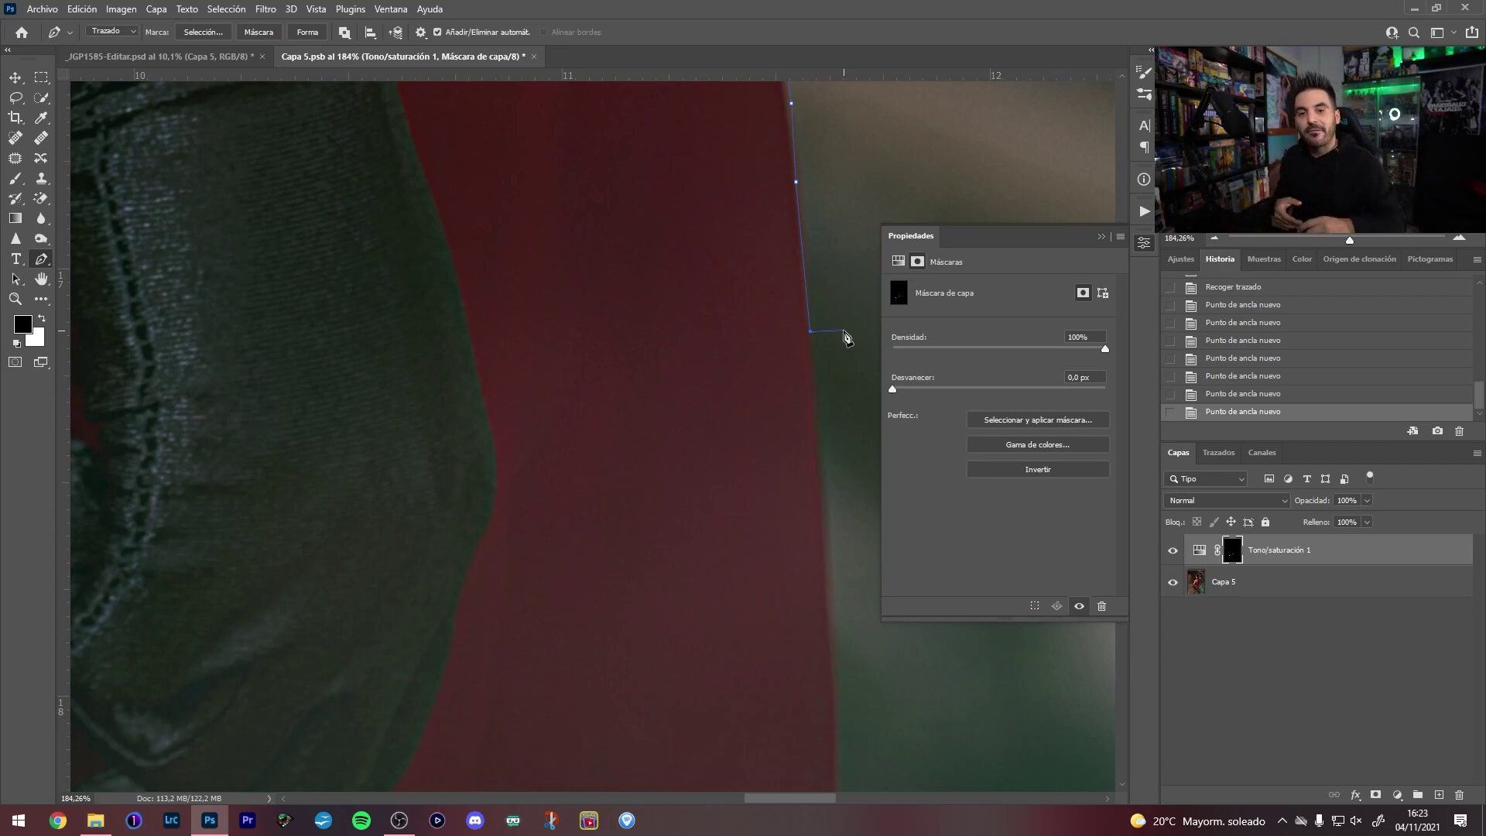
scroll(846, 338, "down", 3)
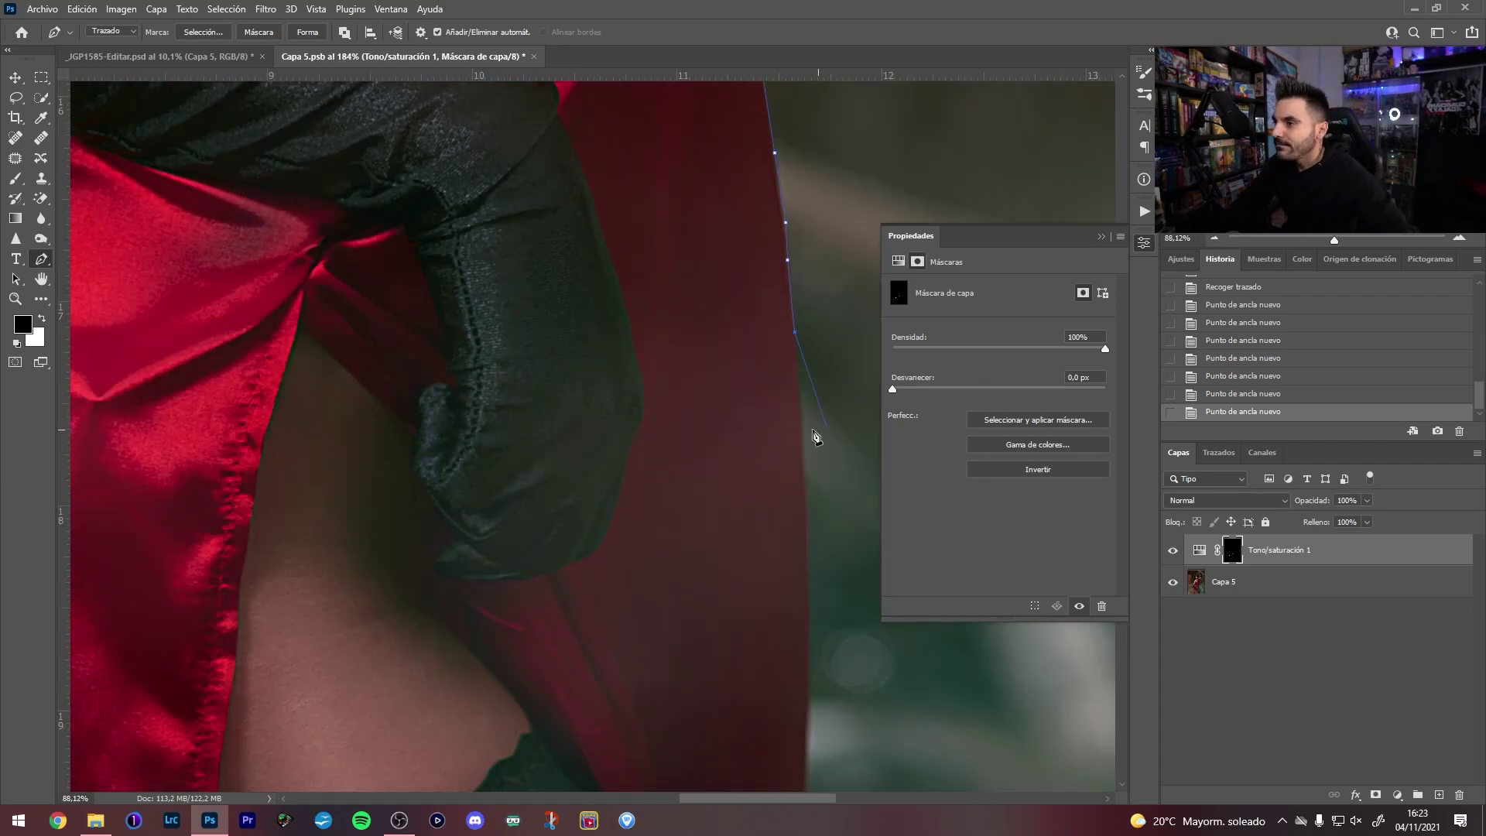
scroll(821, 430, "down", 4)
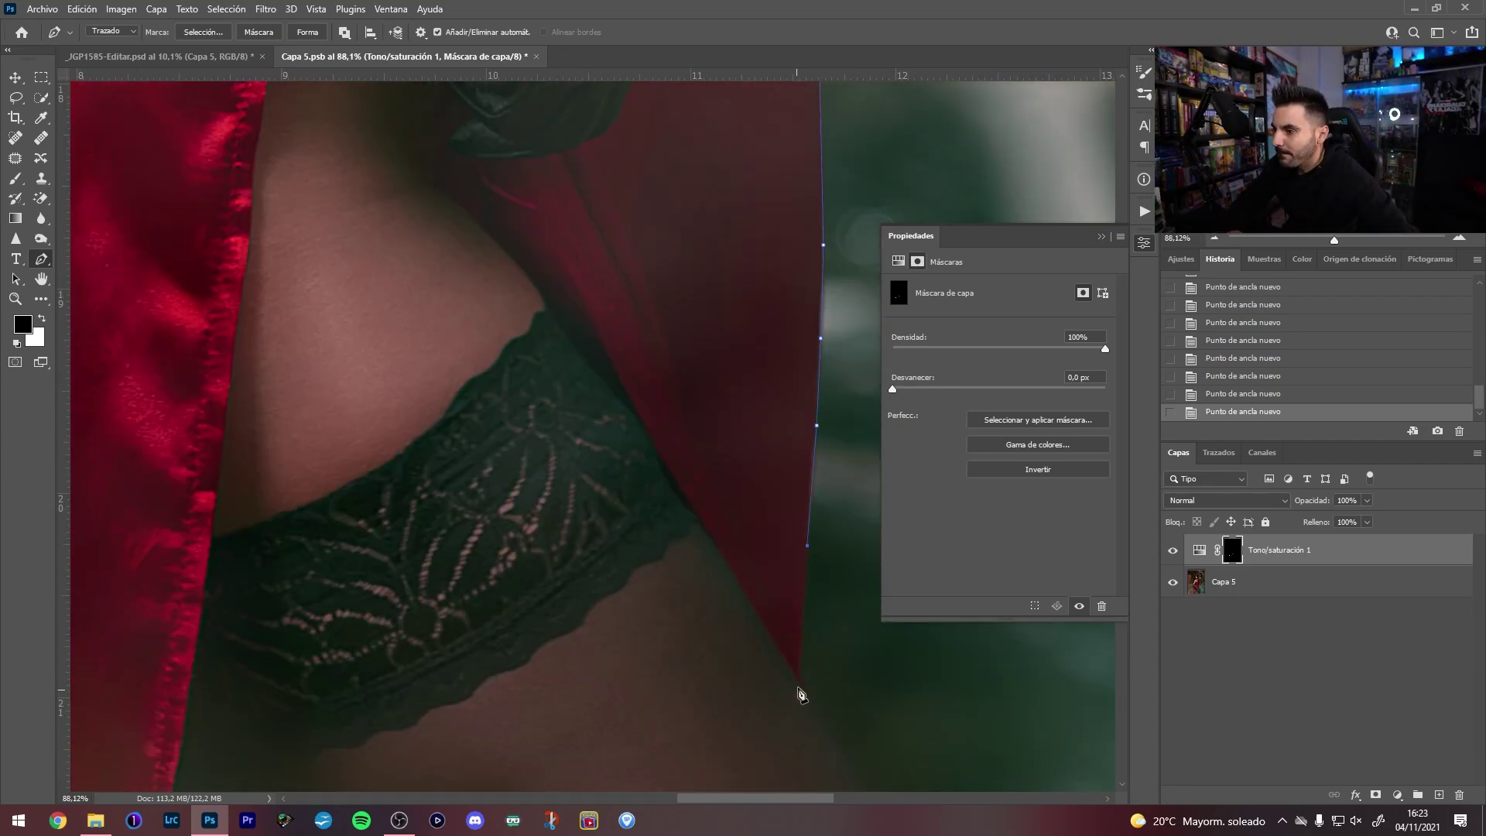
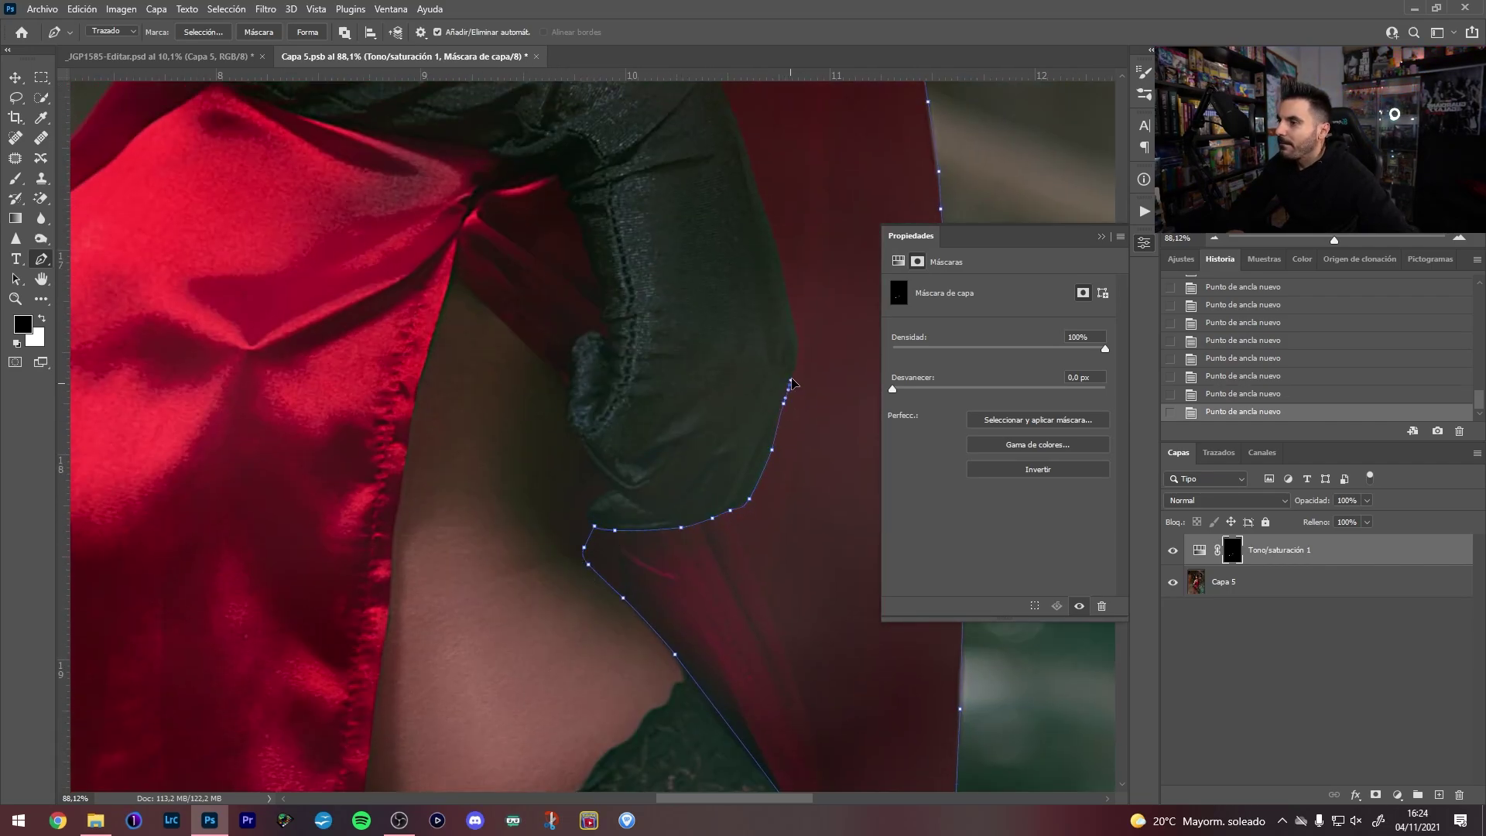
Add pen anchor points along the glove's upper edge
scroll(796, 321, "up", 2)
scroll(763, 411, "up", 2)
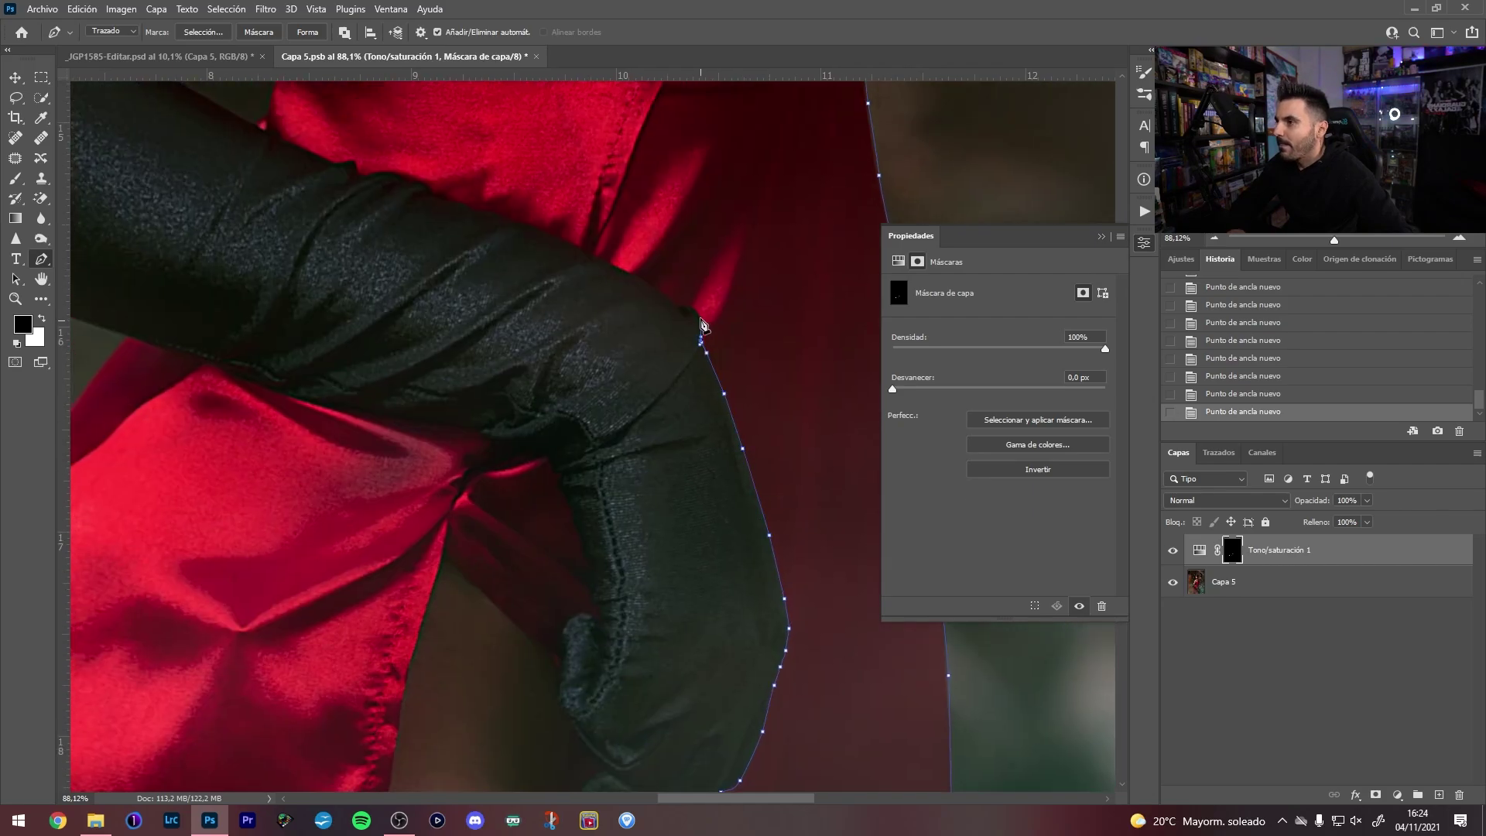
scroll(702, 325, "up", 3)
scroll(703, 325, "left", 2)
scroll(699, 532, "up", 1)
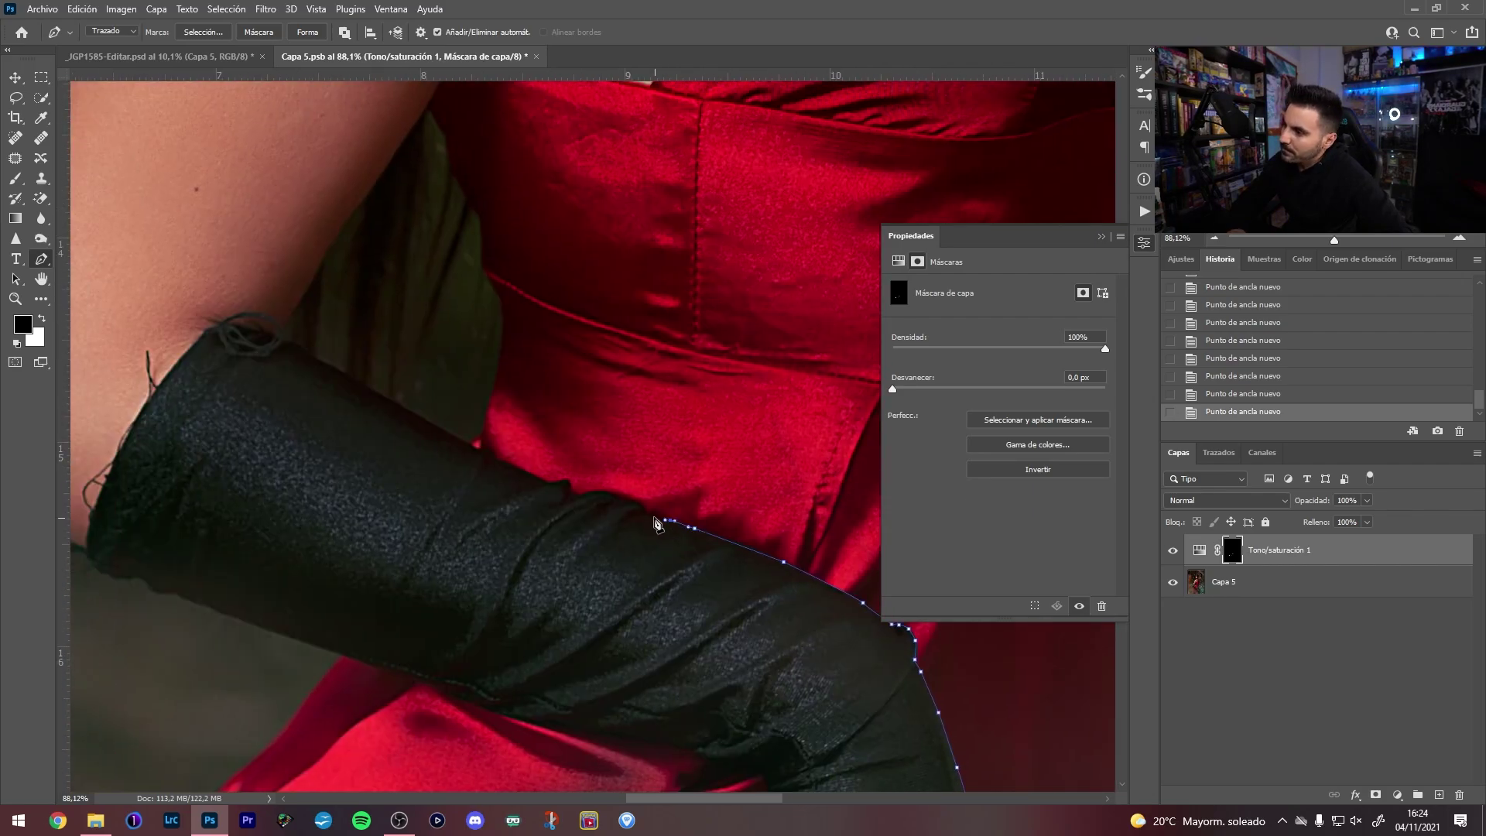
scroll(481, 451, "up", 1)
scroll(482, 451, "left", 1)
left_click(533, 560)
left_click(543, 552)
left_click(548, 534)
left_click(550, 520)
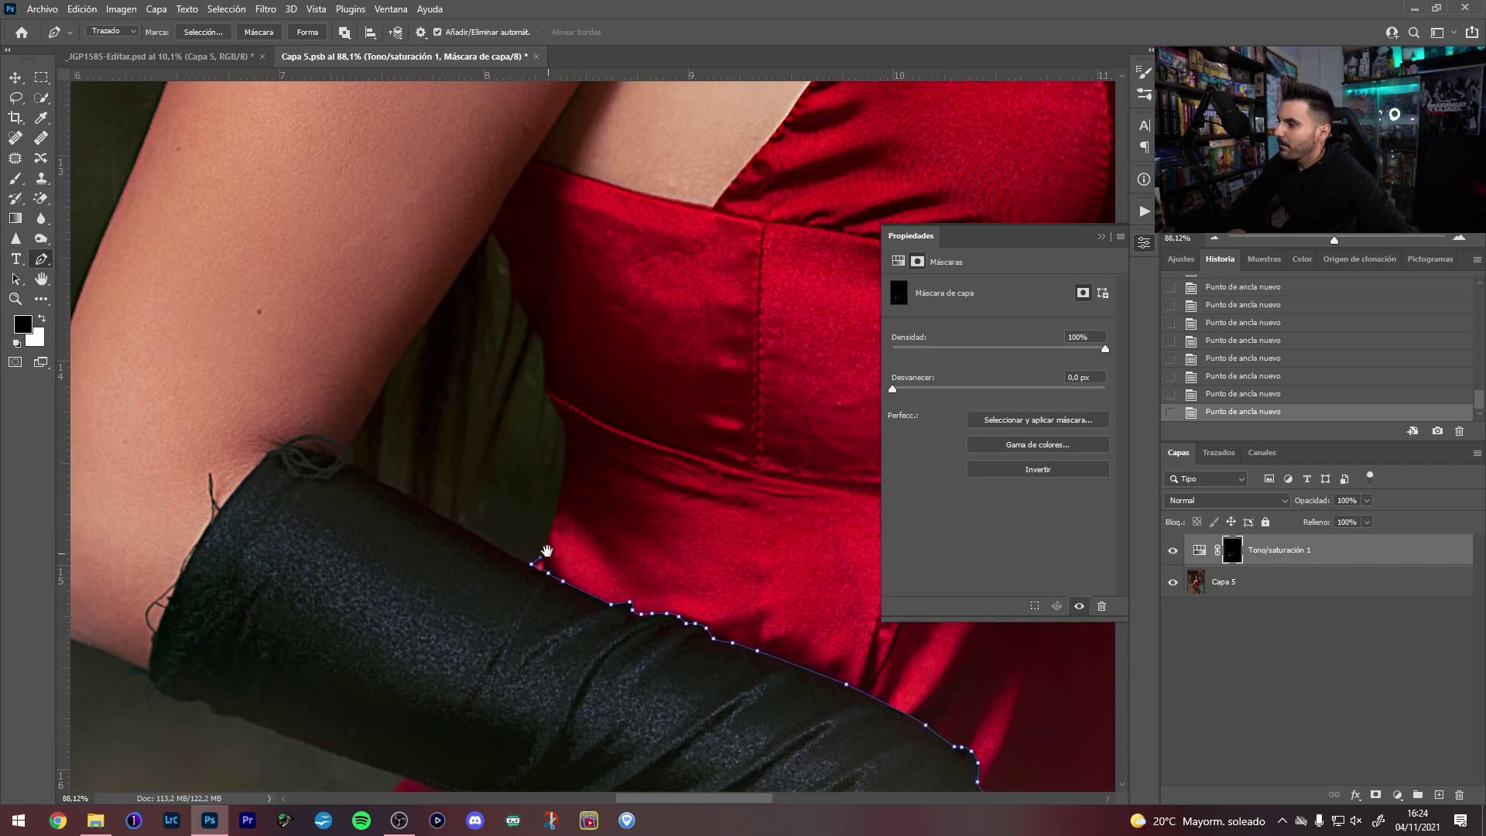
Extend the path up the glove and along the dress edge where it meets the arm
scroll(553, 392, "up", 2)
scroll(553, 392, "left", 1)
left_click(643, 596)
left_click(641, 570)
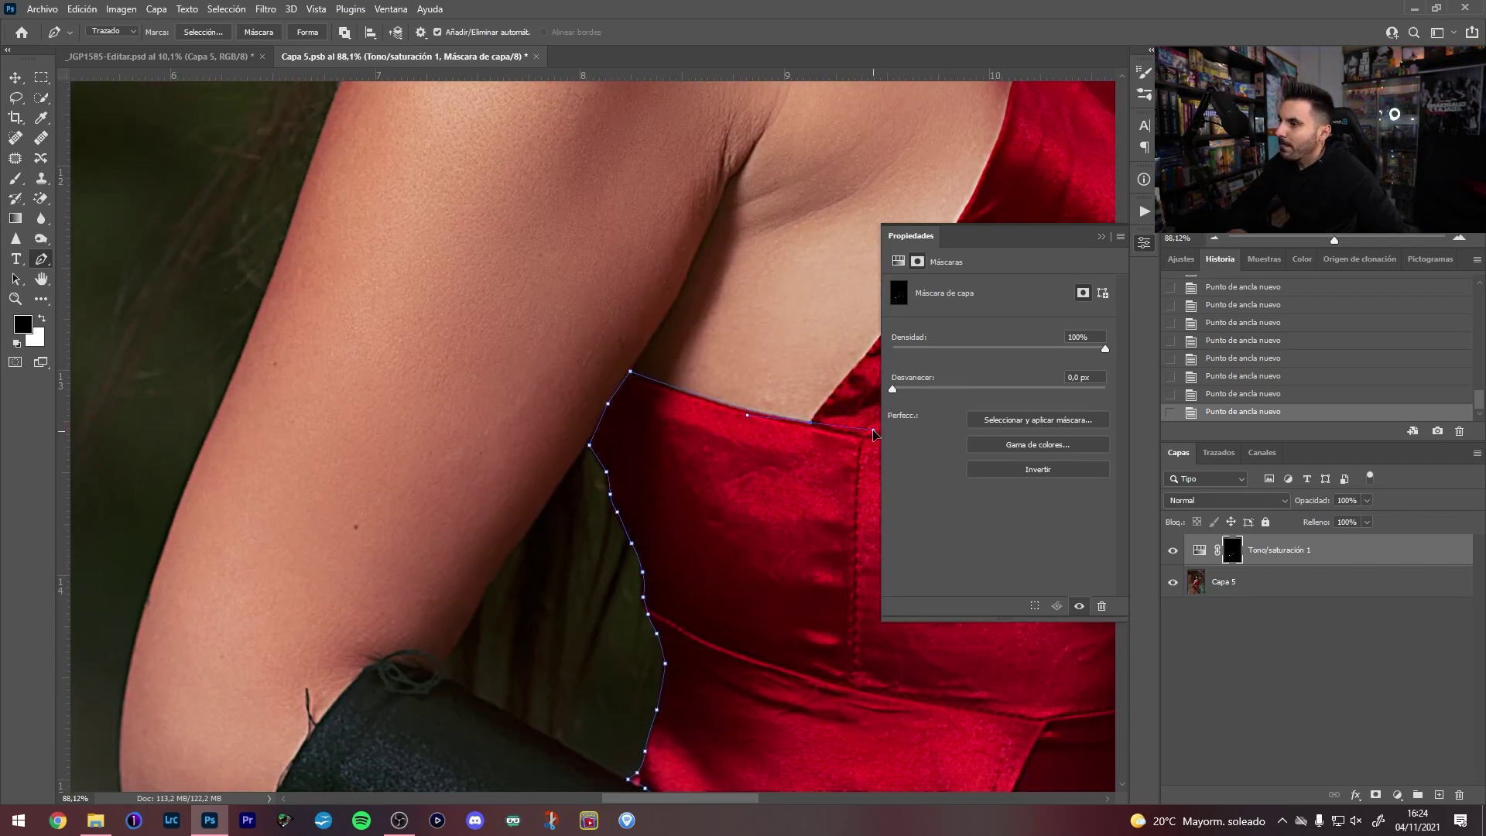
left_click(811, 422)
scroll(780, 511, "up", 2)
scroll(780, 511, "left", 1)
left_click(815, 461)
Continue the path up the arm's edge and along the strap
scroll(815, 465, "up", 2)
scroll(815, 465, "right", 1)
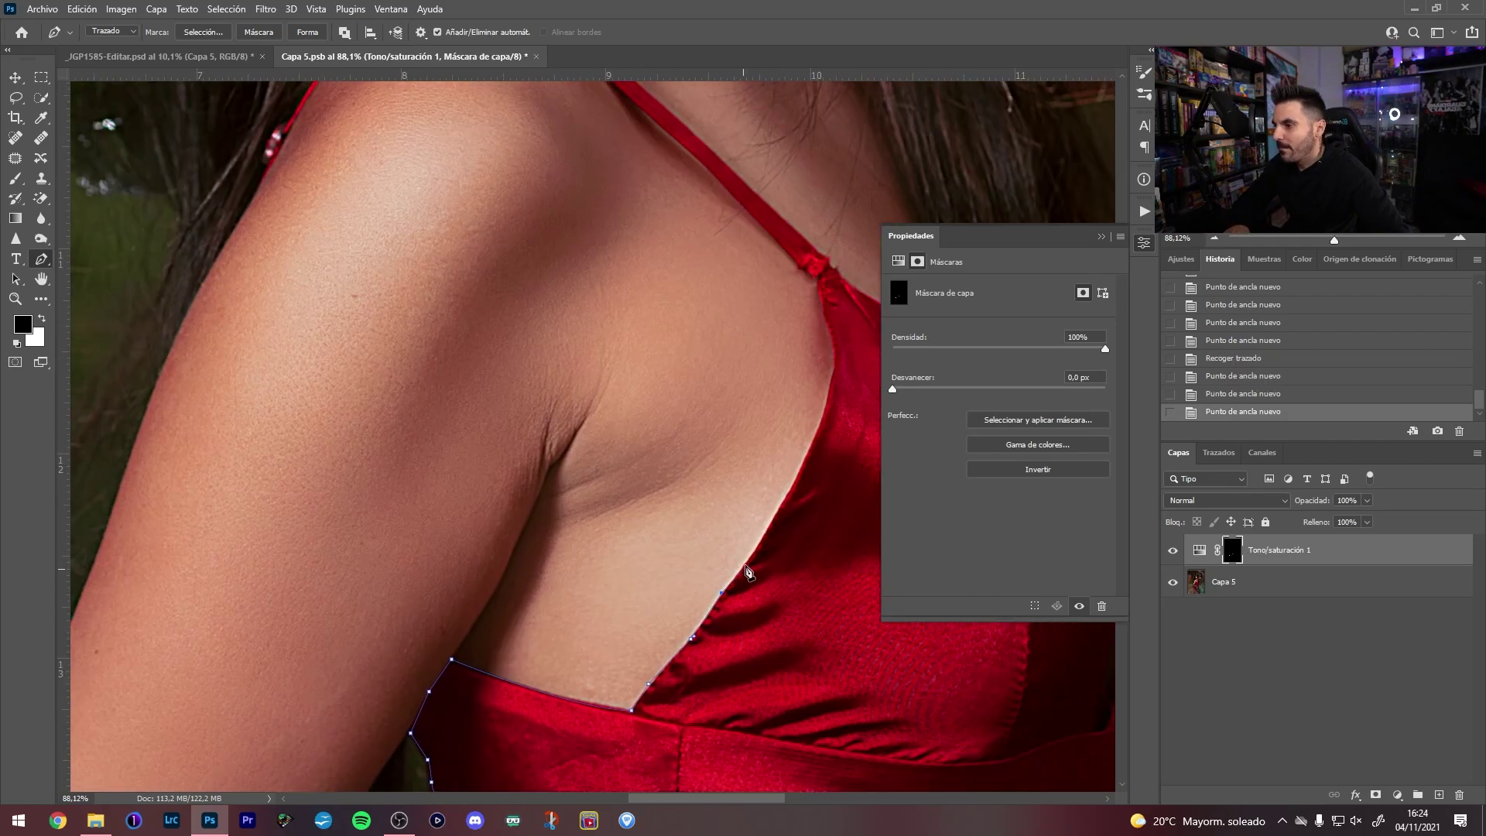
left_click(780, 509)
scroll(780, 509, "up", 2)
scroll(780, 508, "right", 1)
left_click(735, 573)
scroll(739, 569, "up", 1)
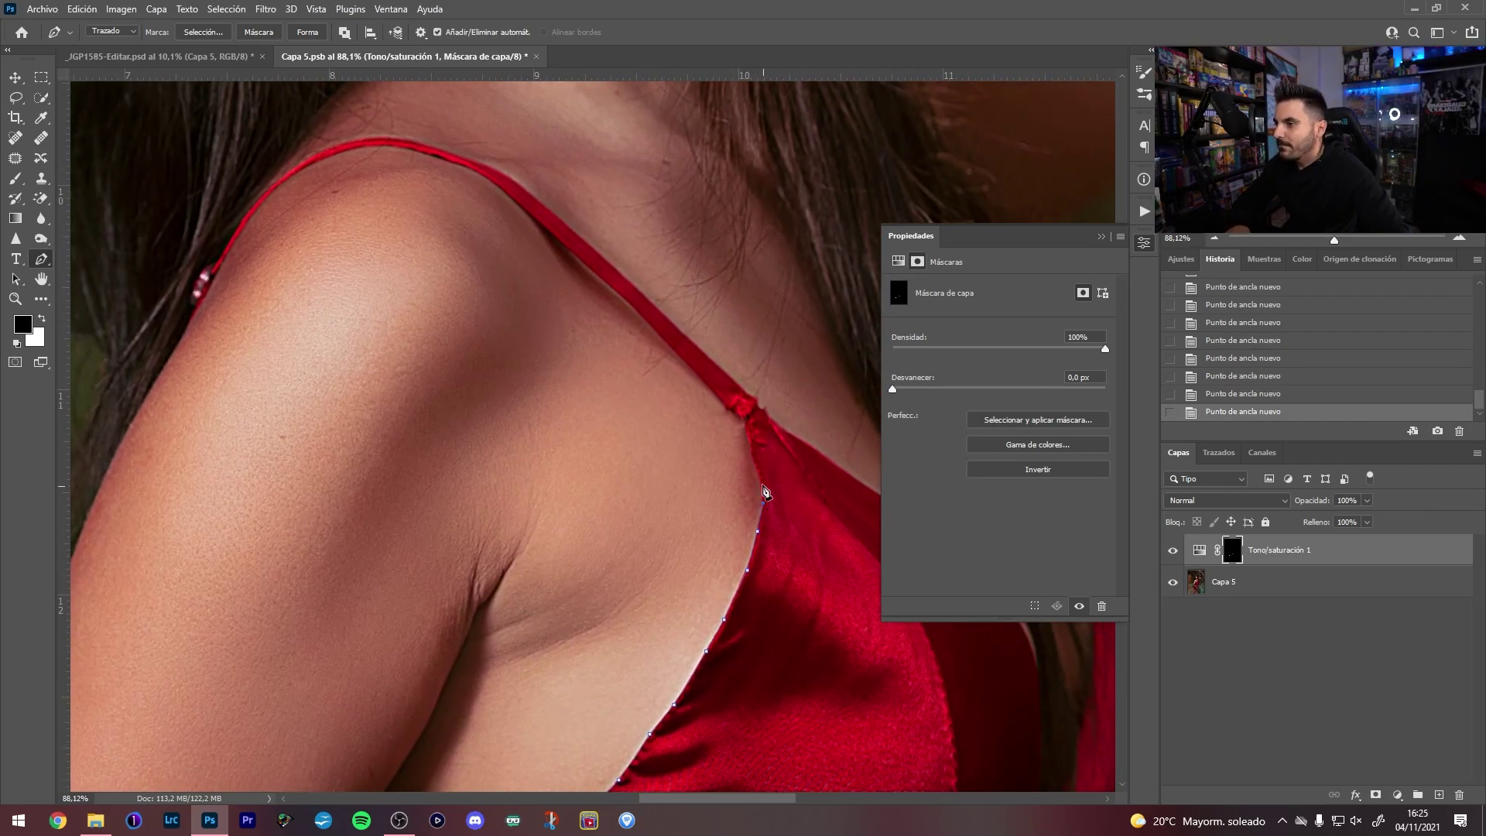
left_click(756, 407)
scroll(637, 479, "down", 1)
scroll(637, 480, "right", 2)
left_click(622, 348)
left_click(687, 393)
Trace around the bust and curve along the dress fold back toward the start
left_click_drag(733, 434, 472, 288)
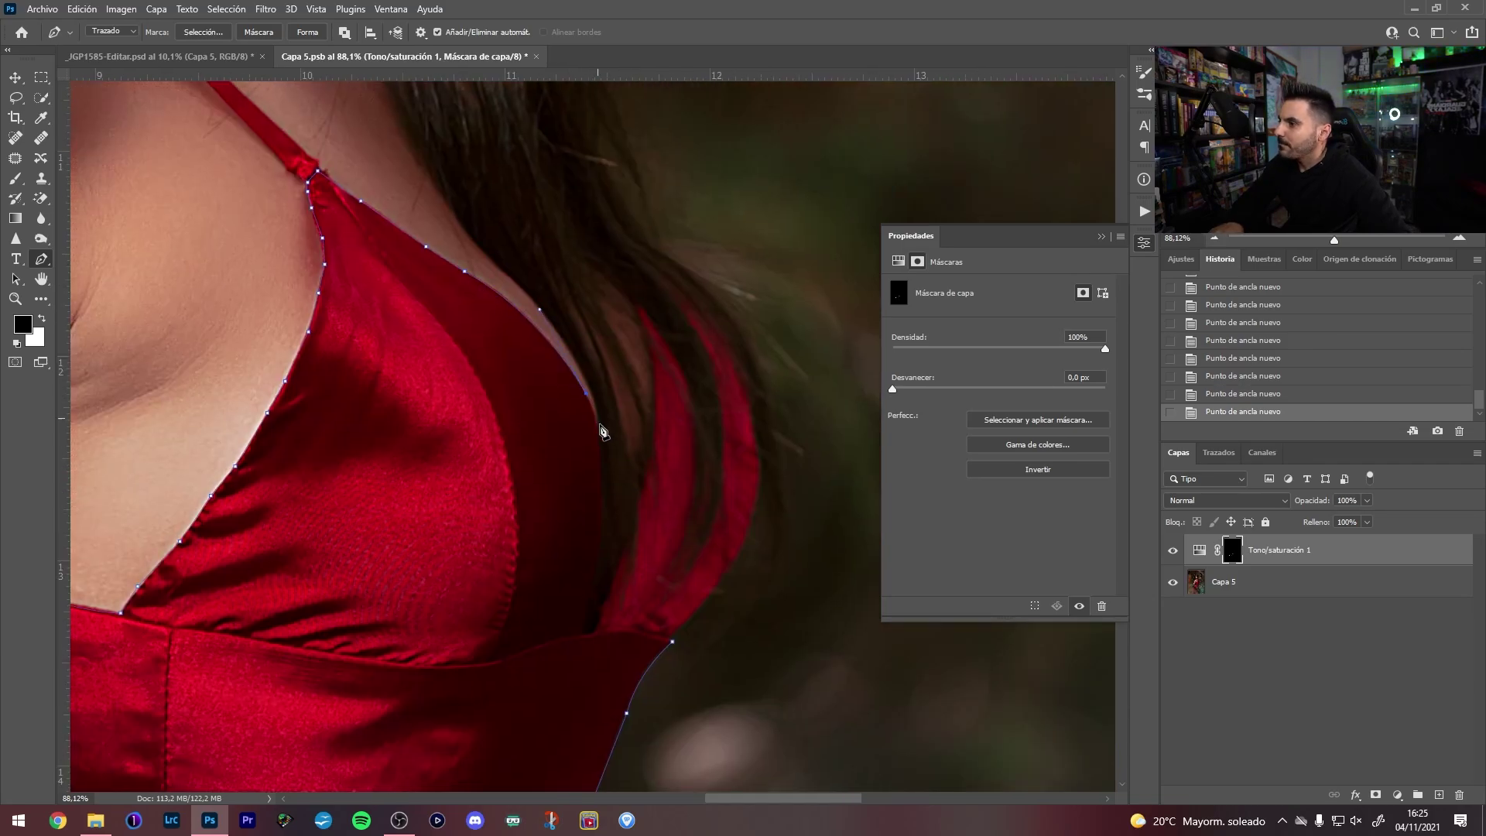
left_click(590, 617)
left_click(640, 472)
left_click(633, 294)
left_click_drag(646, 270, 697, 300)
left_click(727, 338)
left_click(729, 572)
left_click(696, 613)
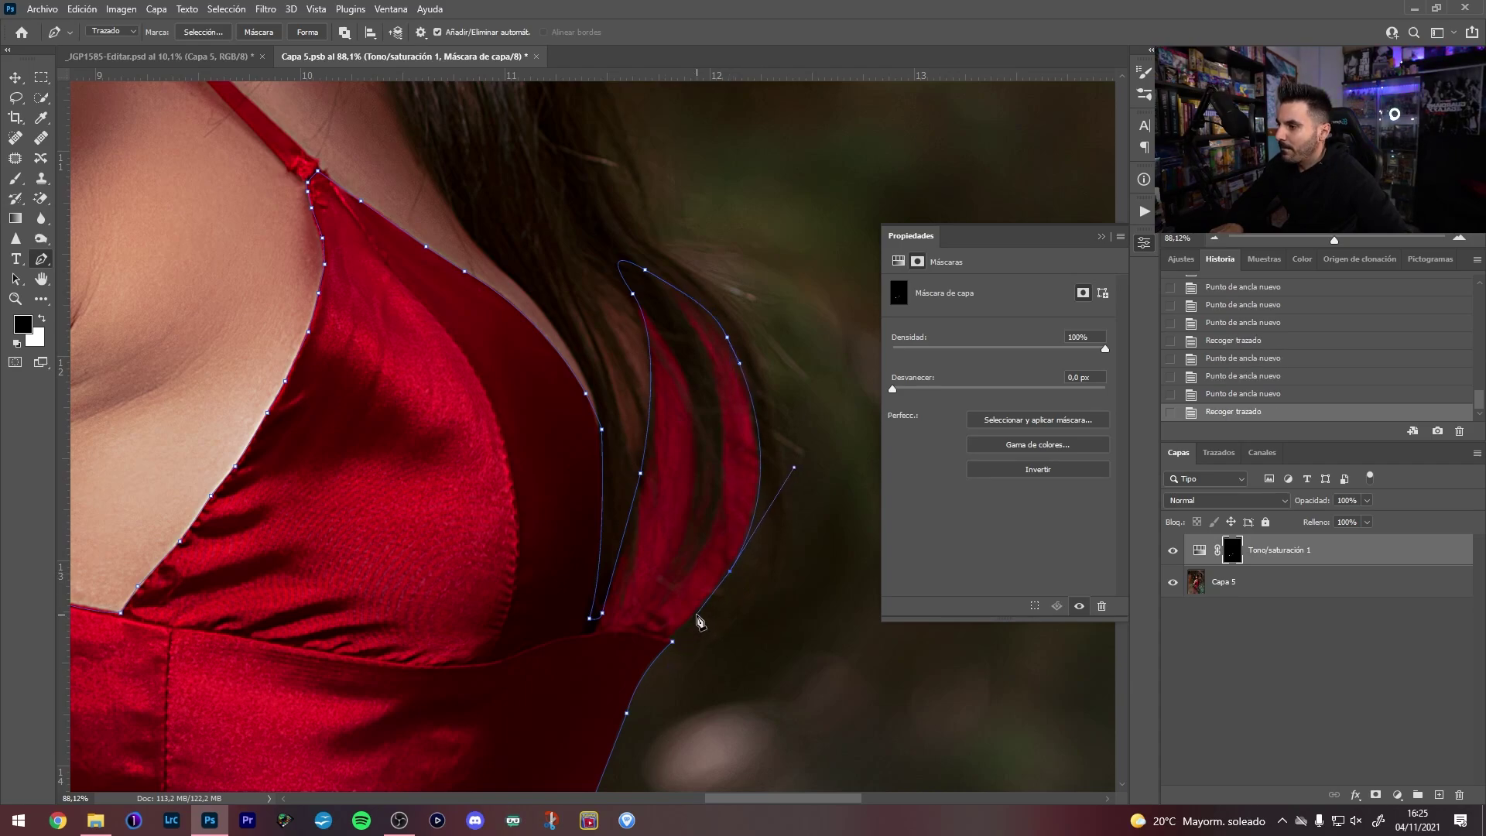
Close the path on its starting anchor, redoing a premature close
left_click(675, 649)
key("ctrl+z")
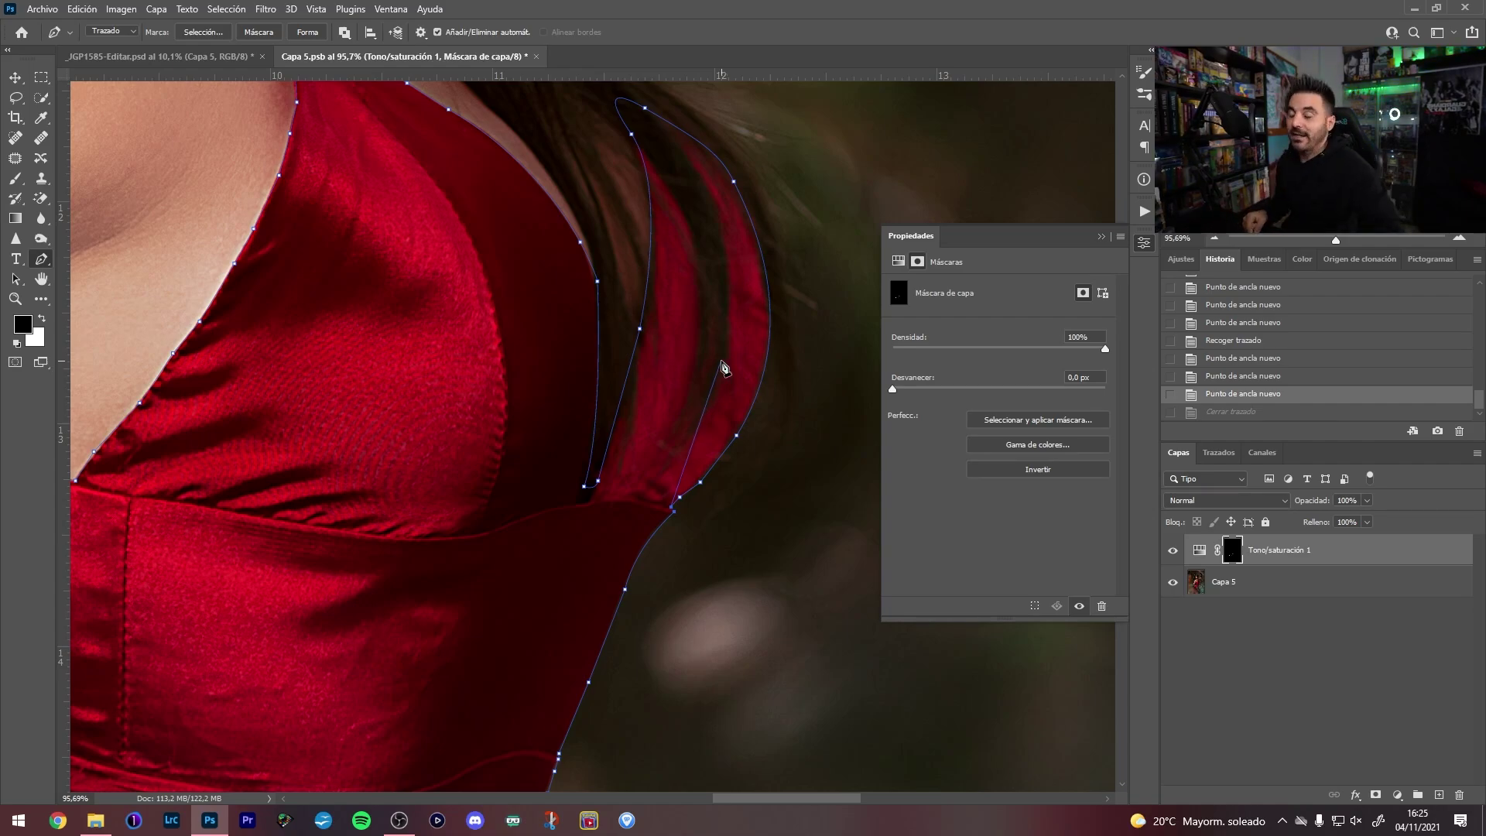
scroll(757, 432, "up", 2)
scroll(684, 530, "up", 2)
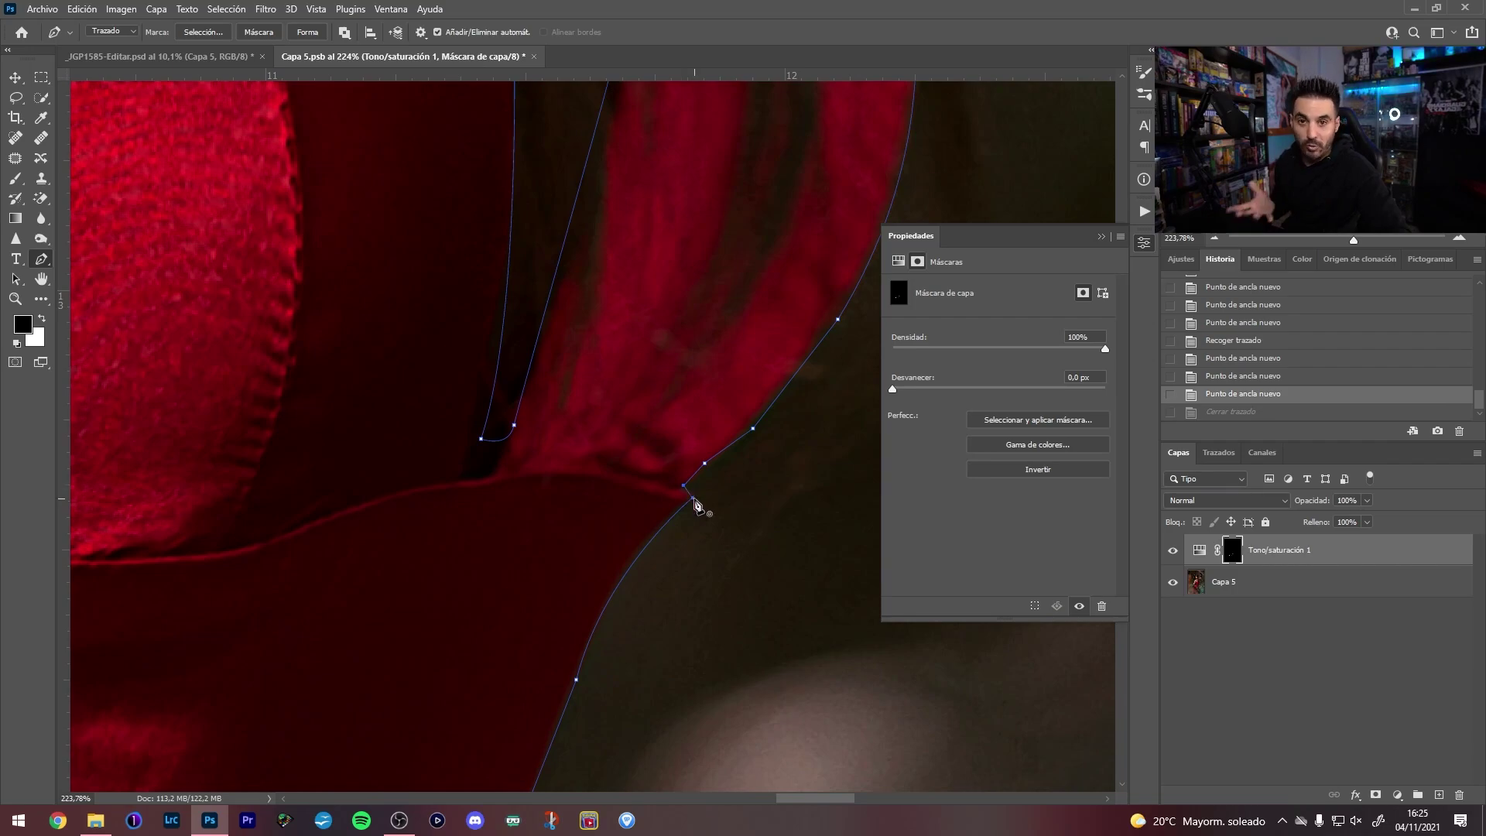
left_click(694, 502)
scroll(700, 487, "down", 2)
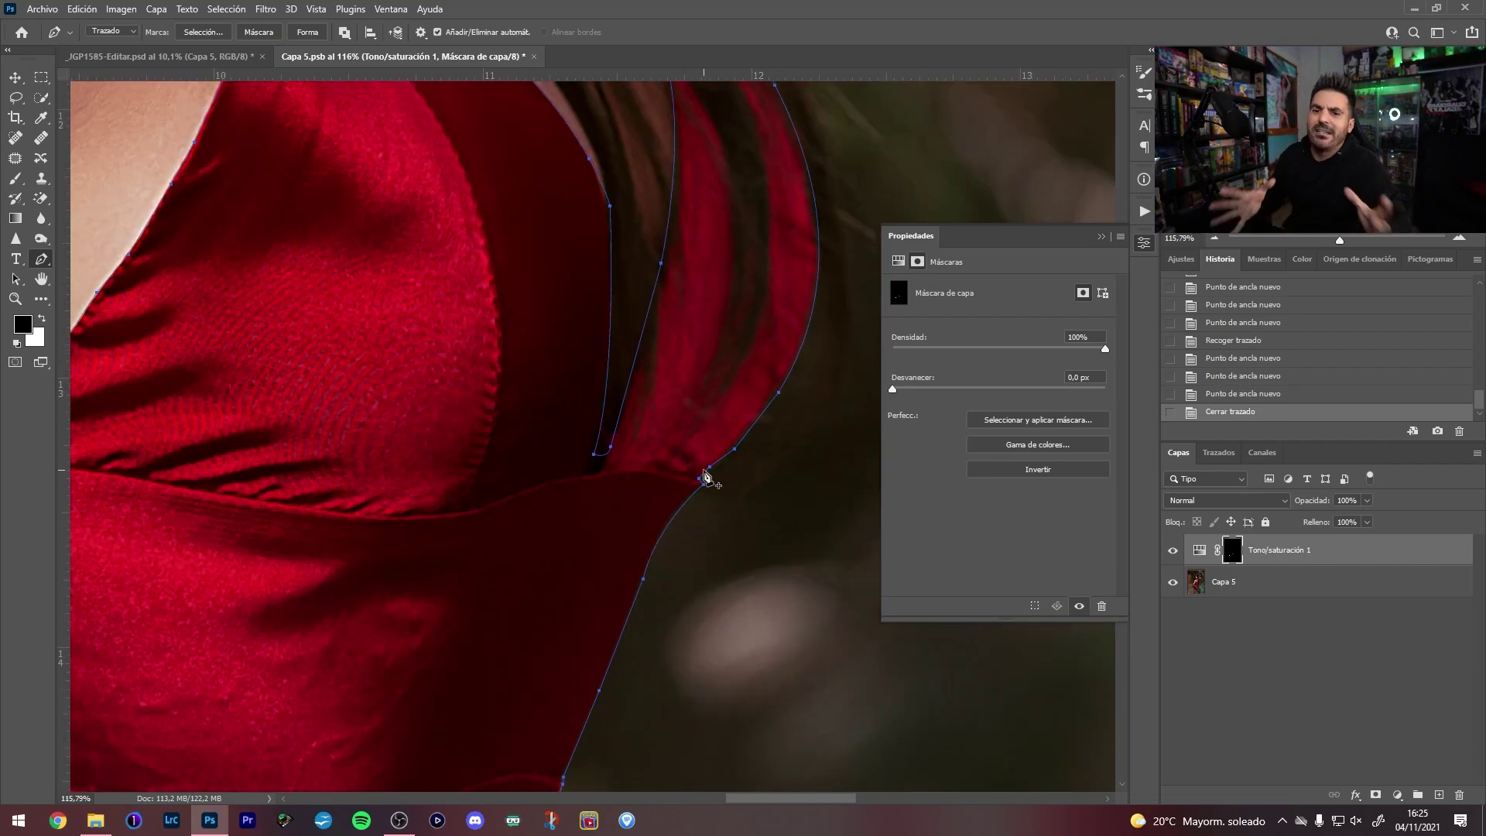
scroll(704, 479, "down", 2)
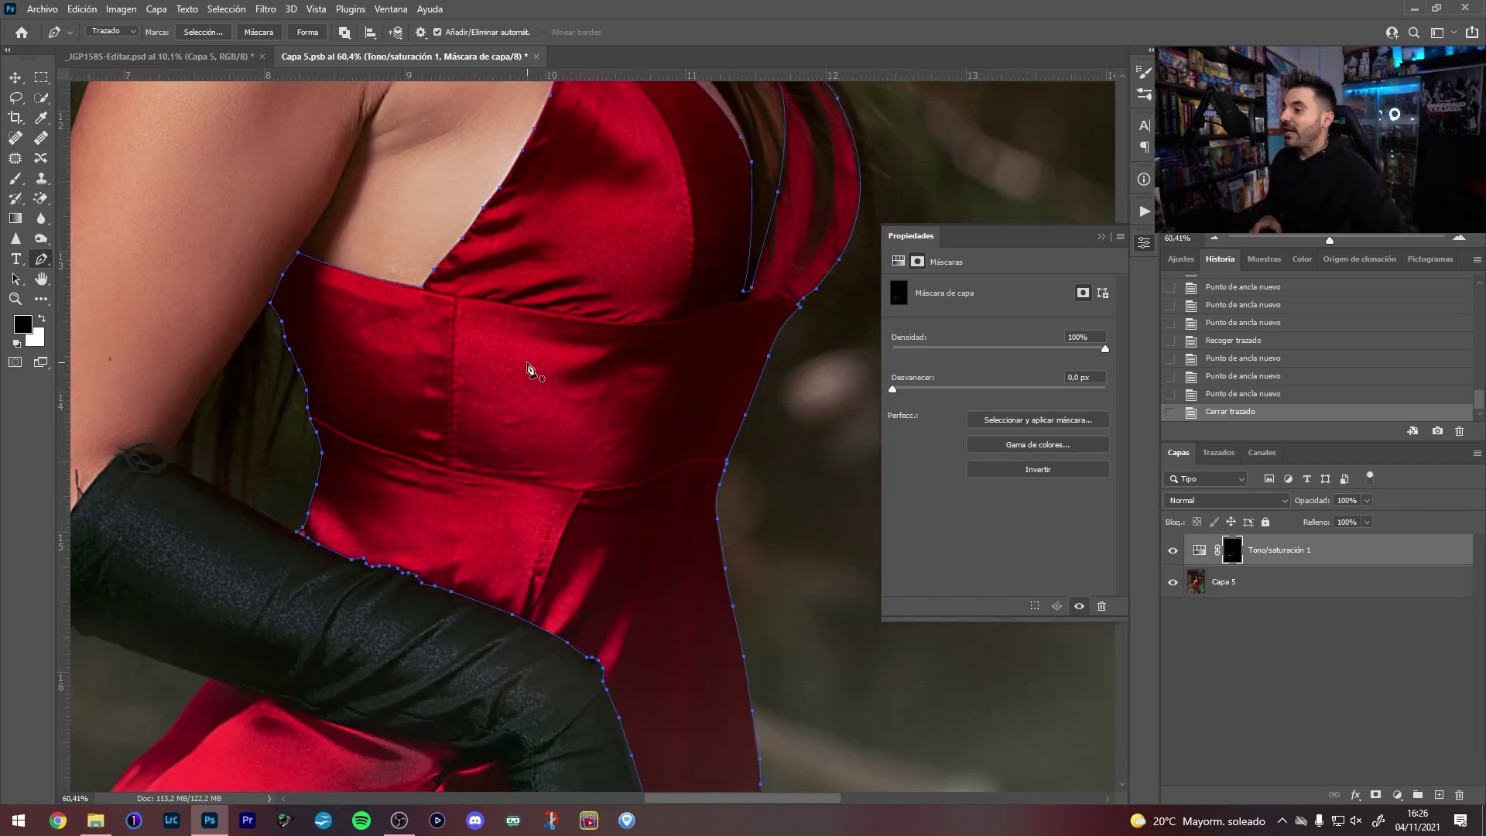
Make a selection from the dress path with a 2-pixel feather radius
right_click(528, 368)
left_click(542, 424)
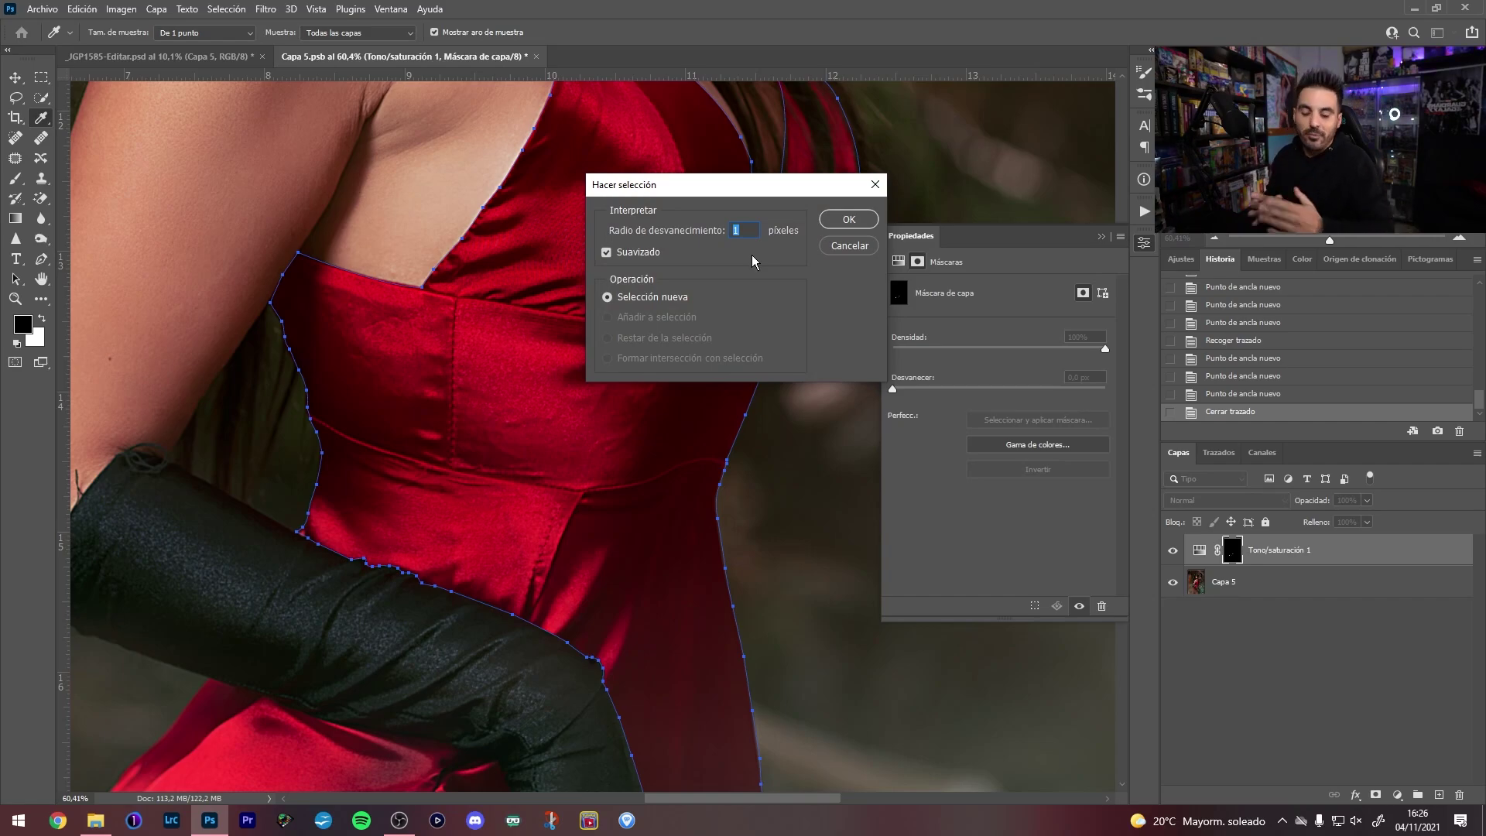
type("2")
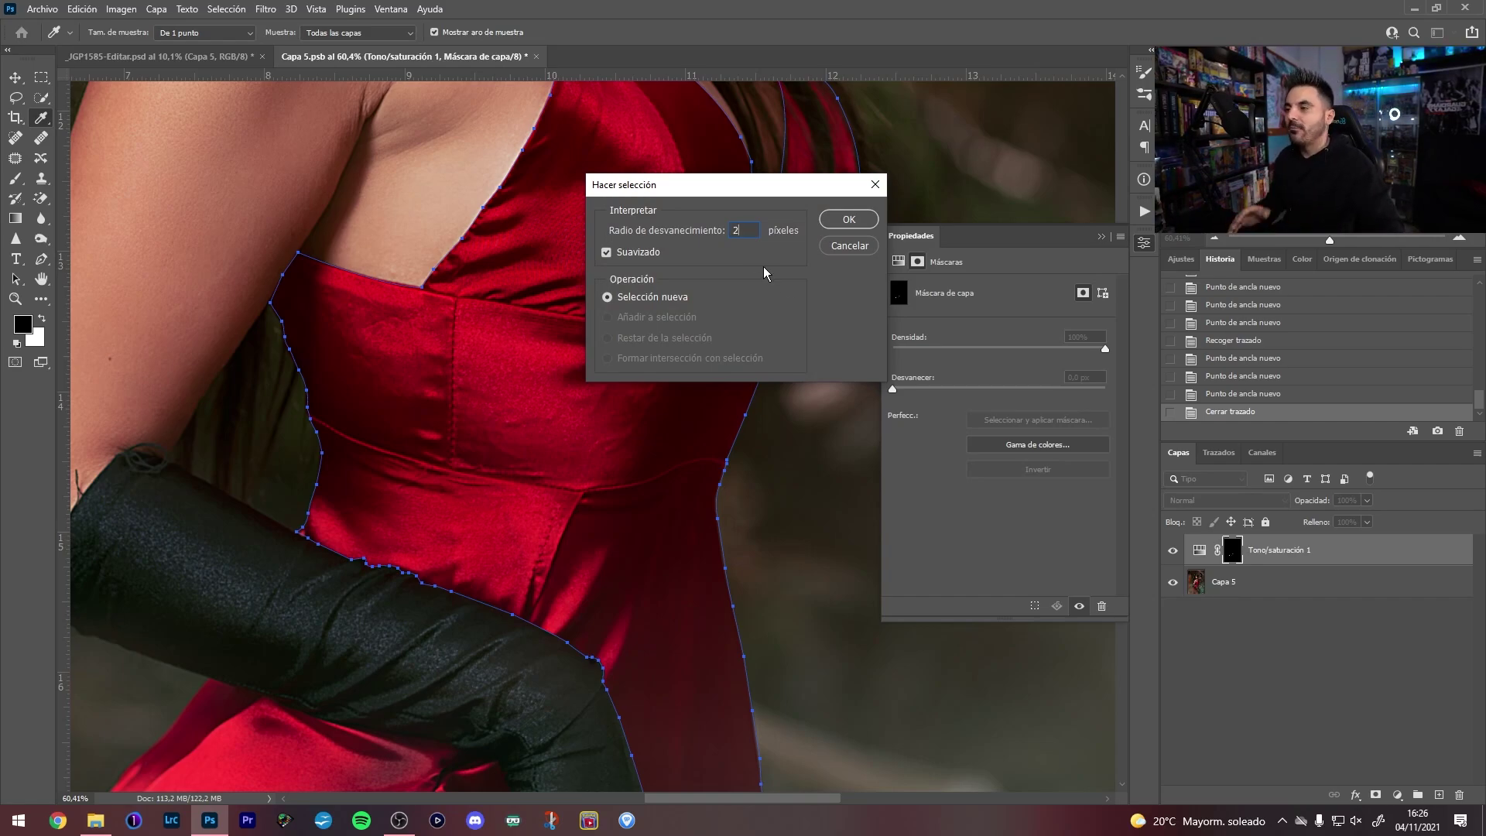
left_click(848, 220)
scroll(808, 294, "down", 3)
scroll(844, 387, "down", 2)
scroll(843, 379, "up", 1)
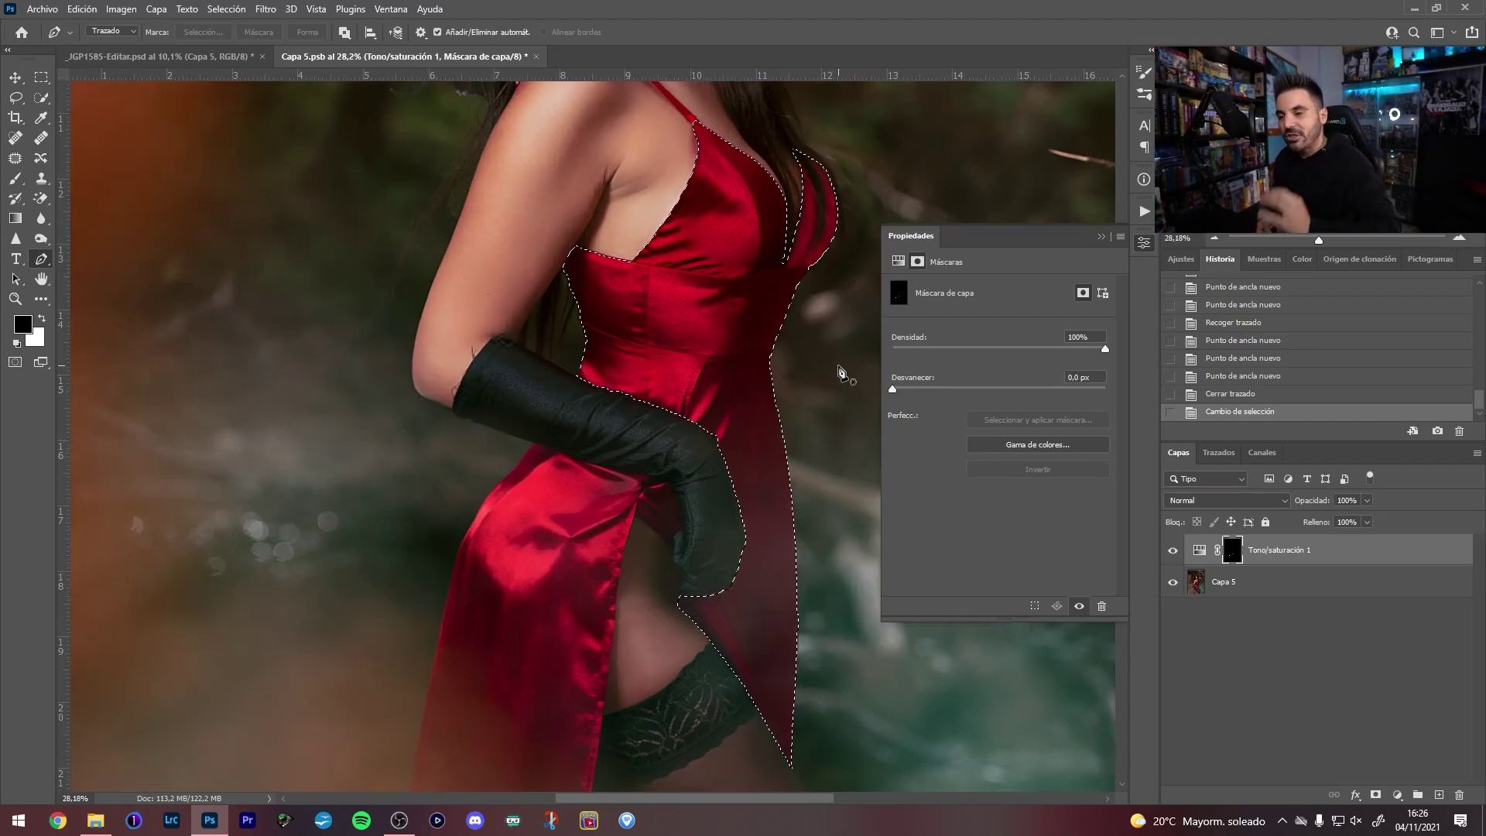
Paint white with the Brush tool on the layer mask inside the dress selection
left_click(14, 178)
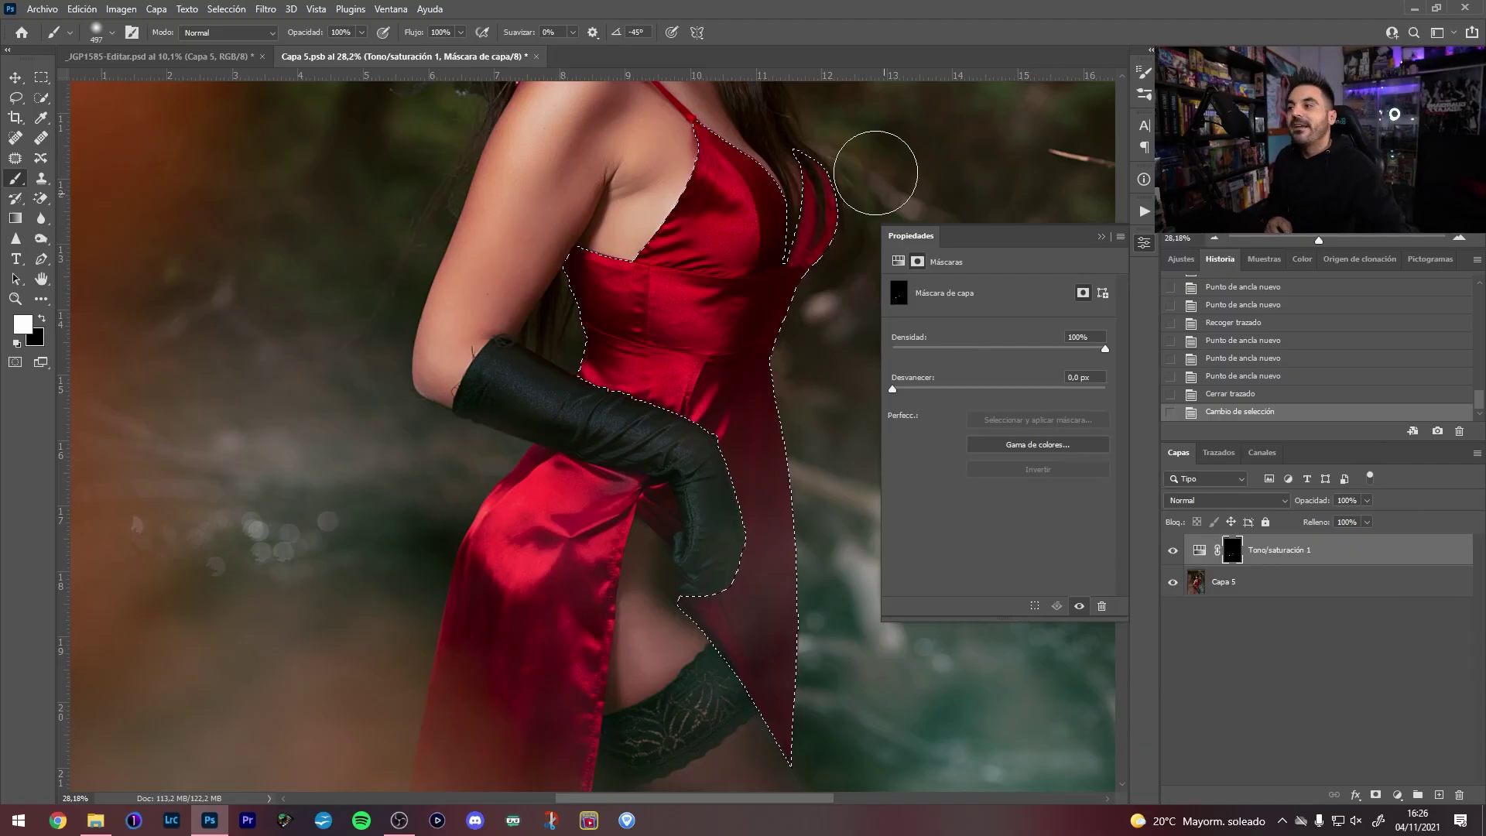
mouse_move(872, 159)
left_mouse_down()
mouse_move(690, 217)
mouse_move(583, 341)
mouse_move(674, 241)
mouse_move(746, 323)
left_mouse_up()
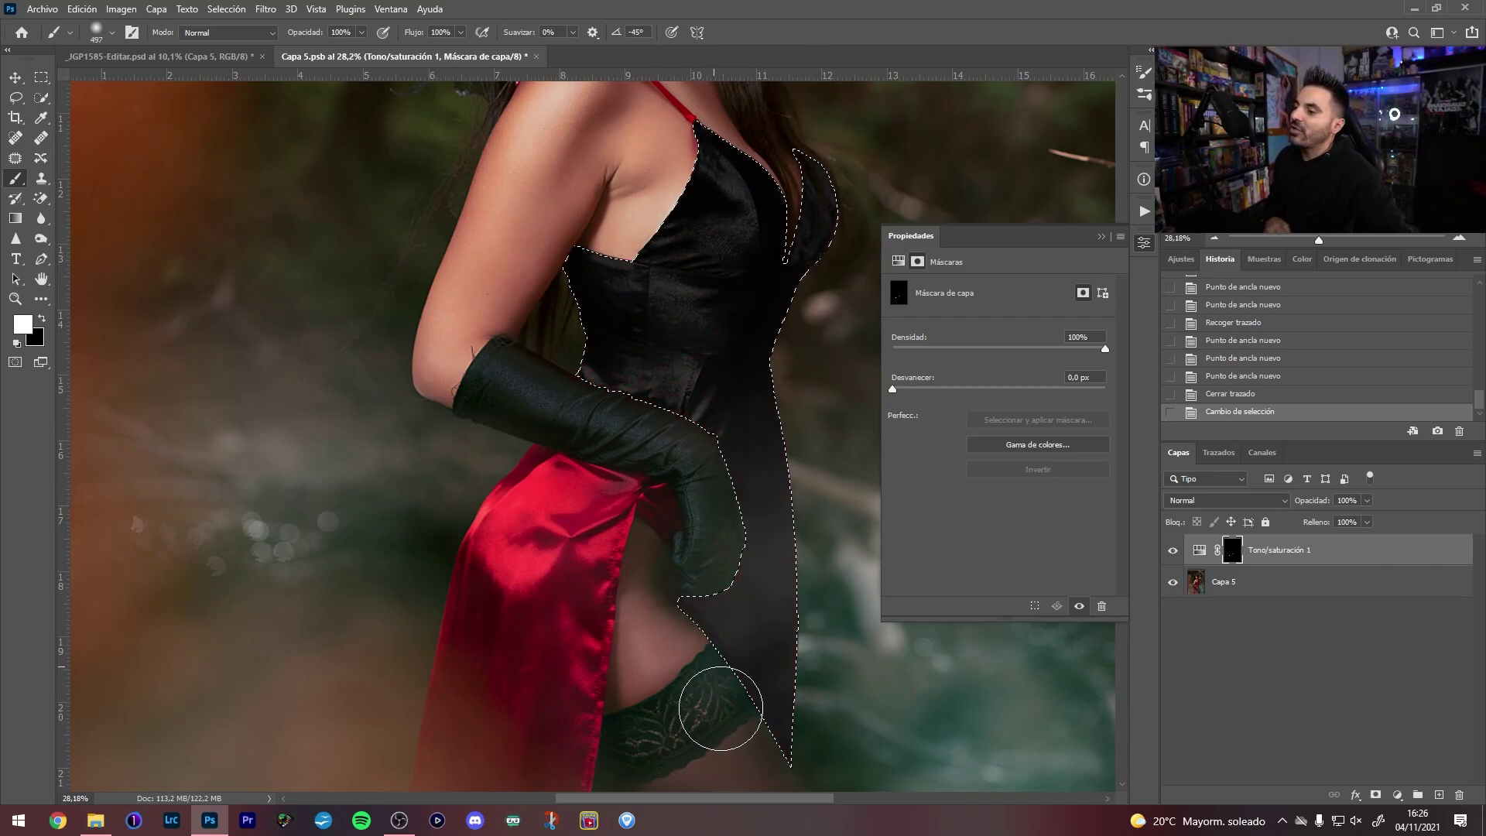
left_click(765, 646)
Deselect, then toggle the adjustment layer's visibility to compare before and after
left_click(226, 9)
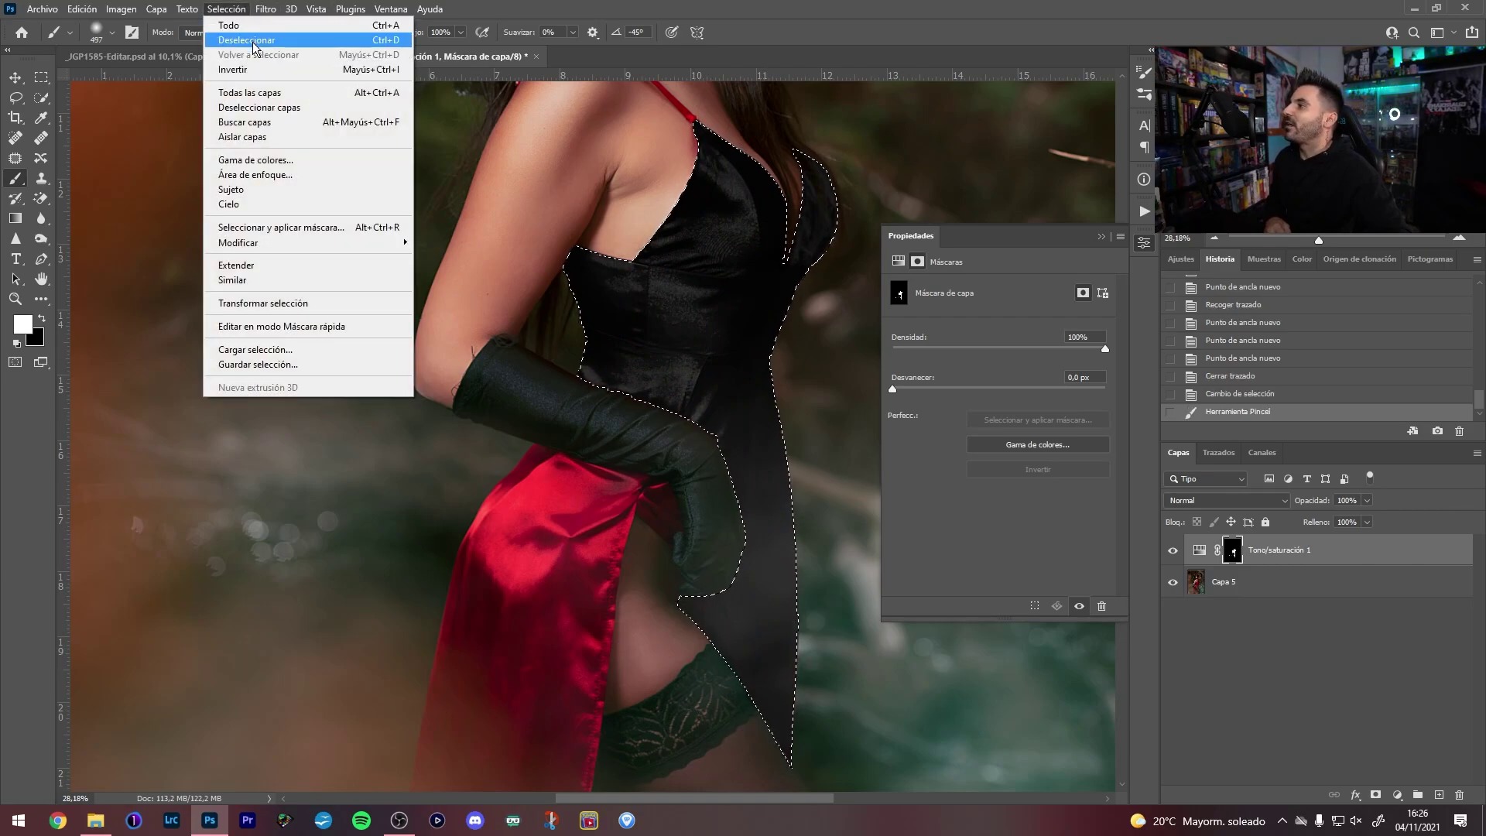
left_click(232, 42)
scroll(600, 389, "down", 1)
scroll(599, 389, "down", 2)
left_click(1172, 550)
left_click(1172, 550)
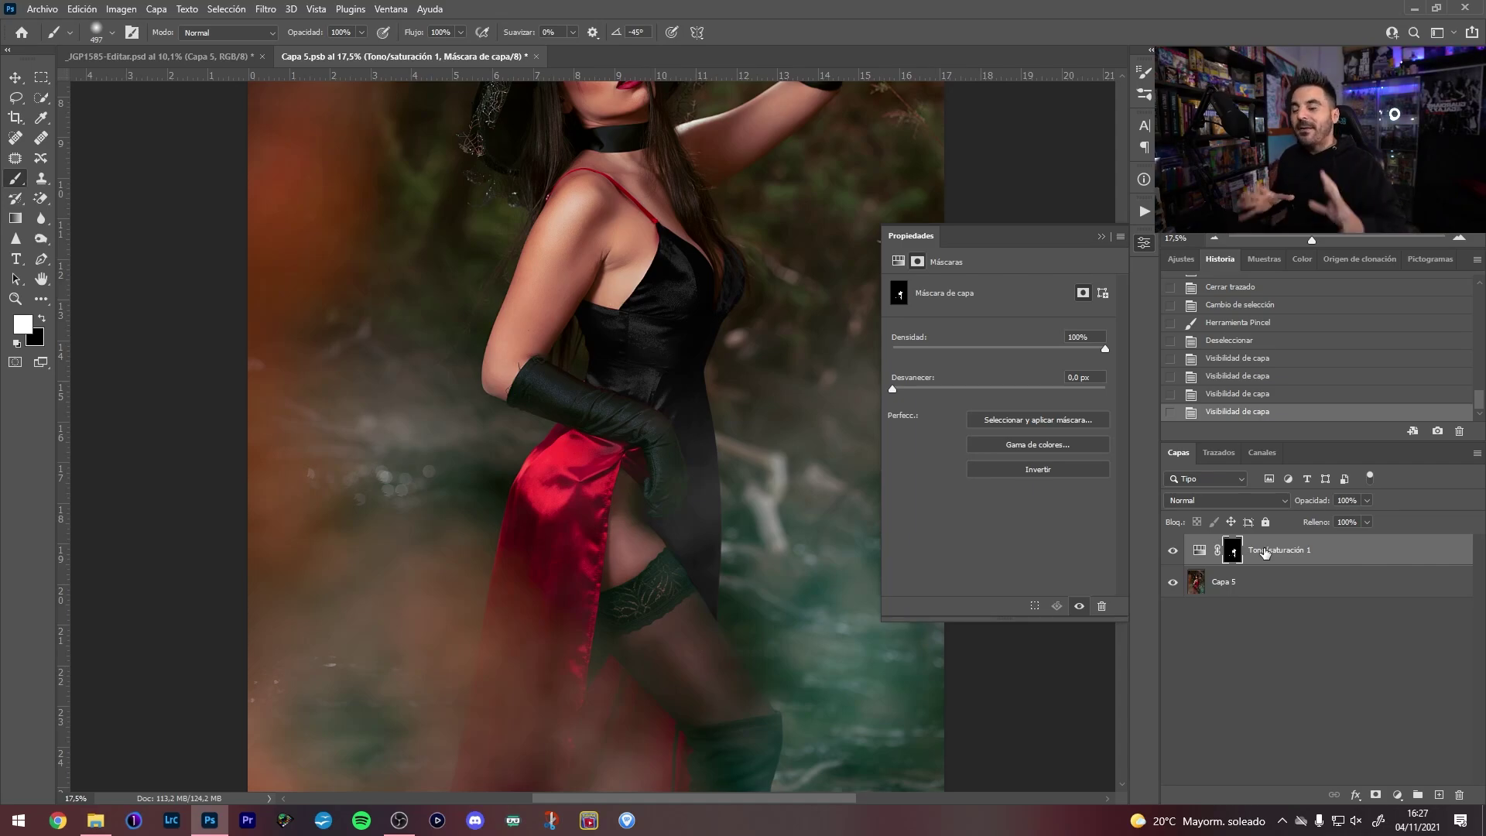
In _JGP1585, set Tono/saturación 1's Reds to Luminosidad +3 and Tono +100
left_click(1195, 553)
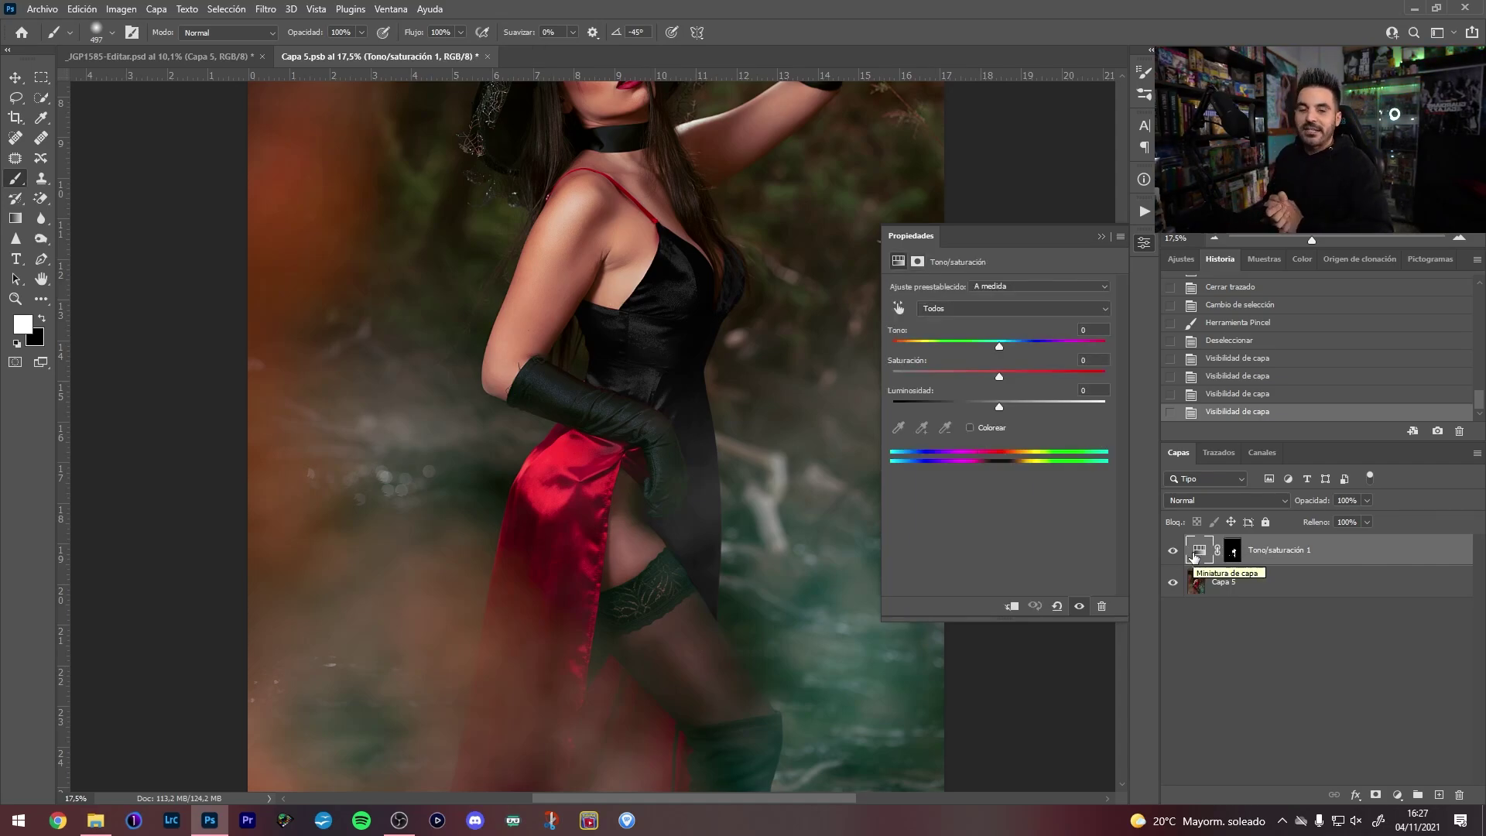
left_click(186, 58)
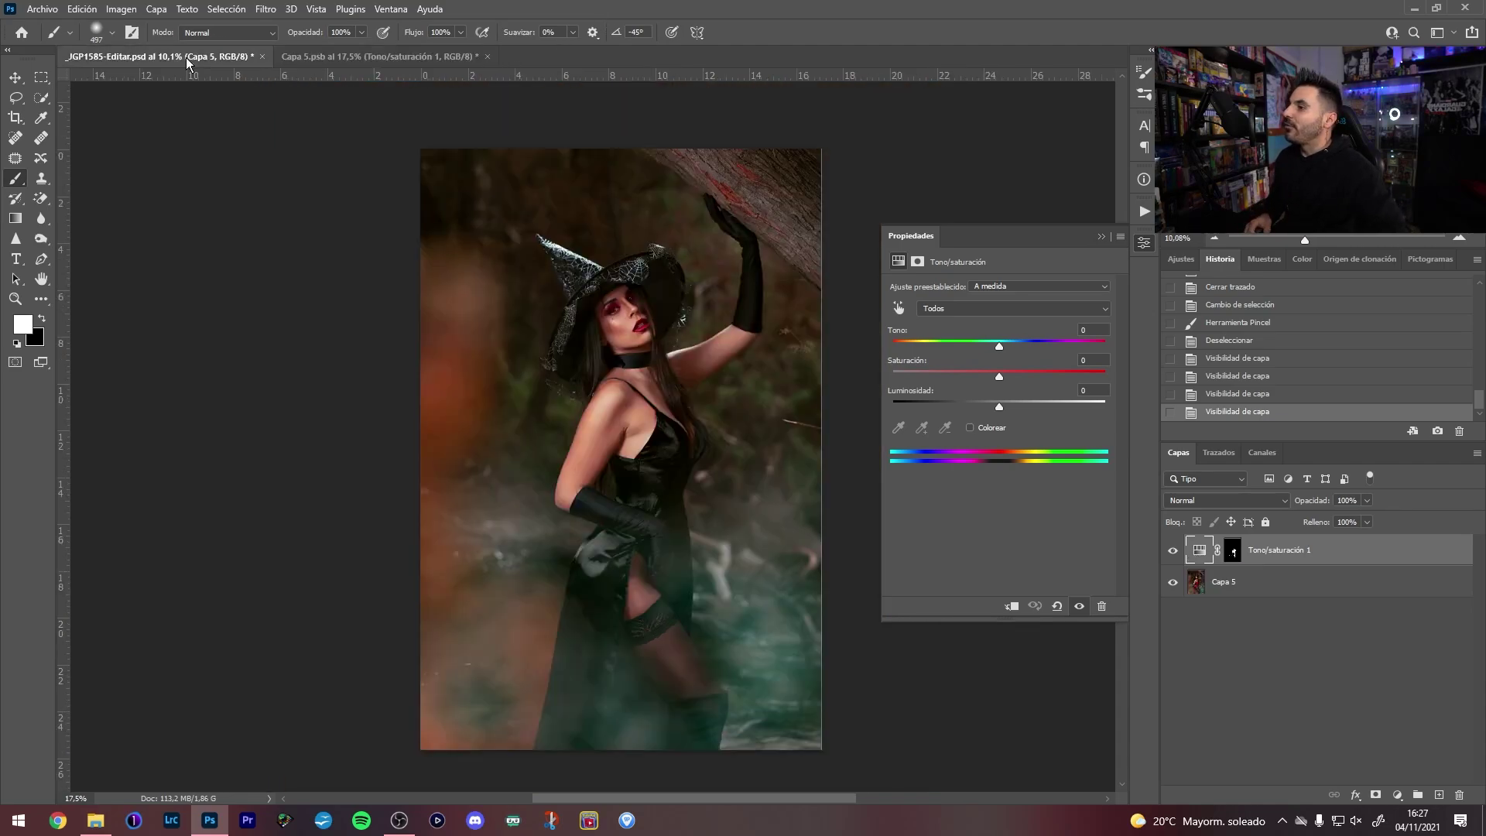
scroll(1216, 664, "down", 2)
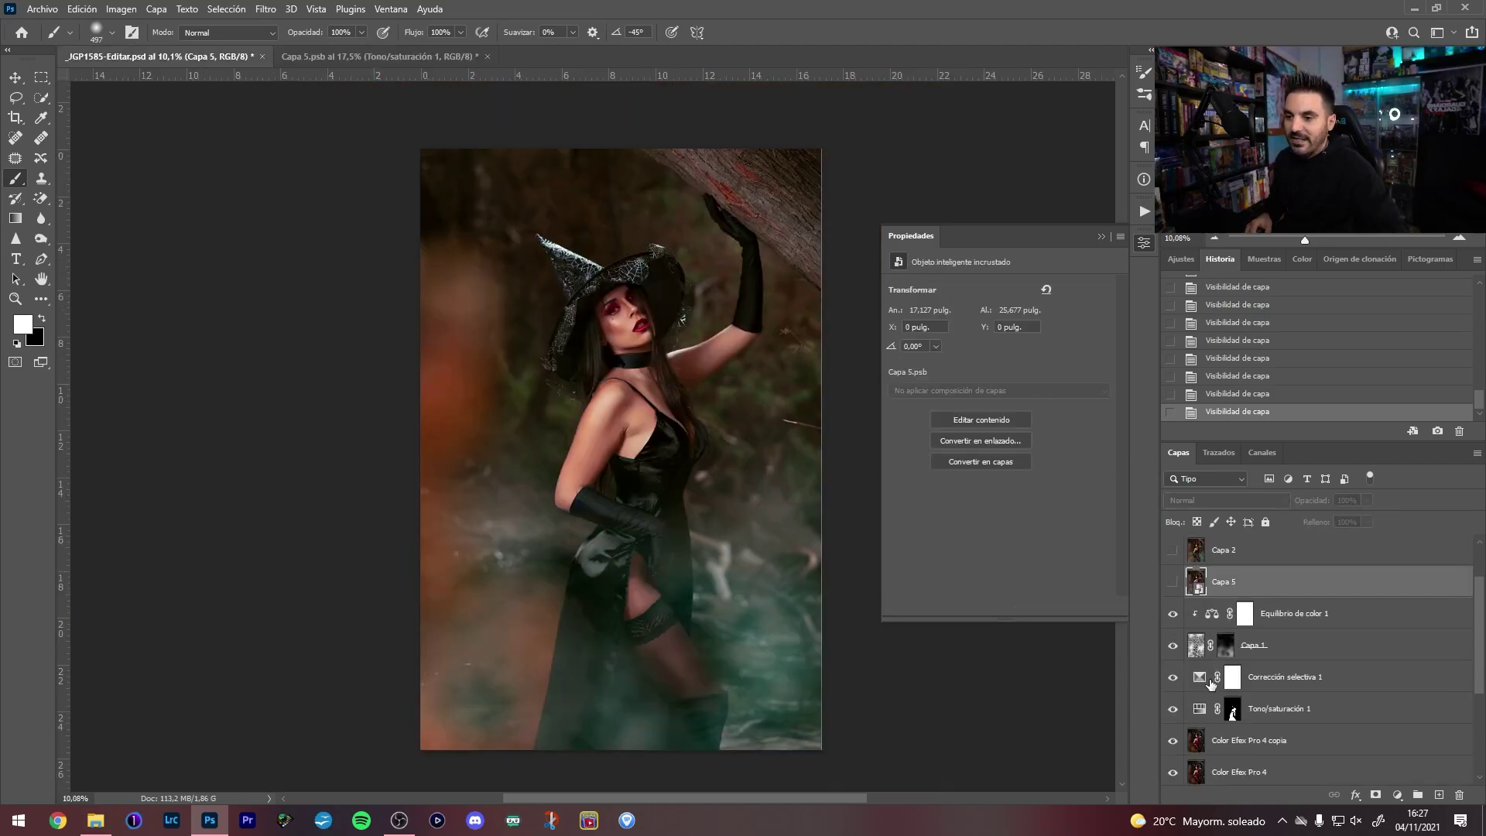
left_click(1199, 709)
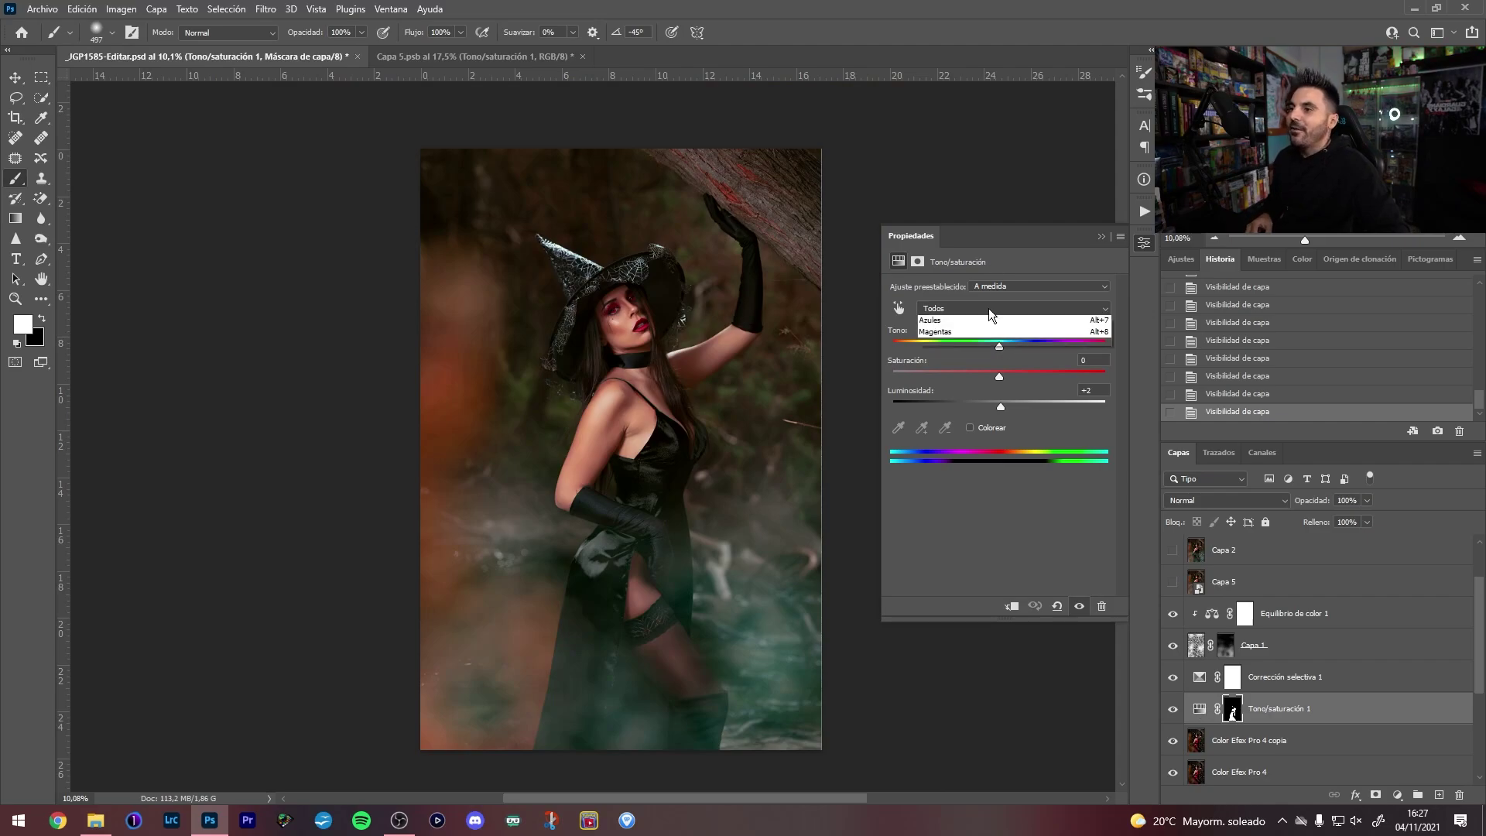
left_click(987, 308)
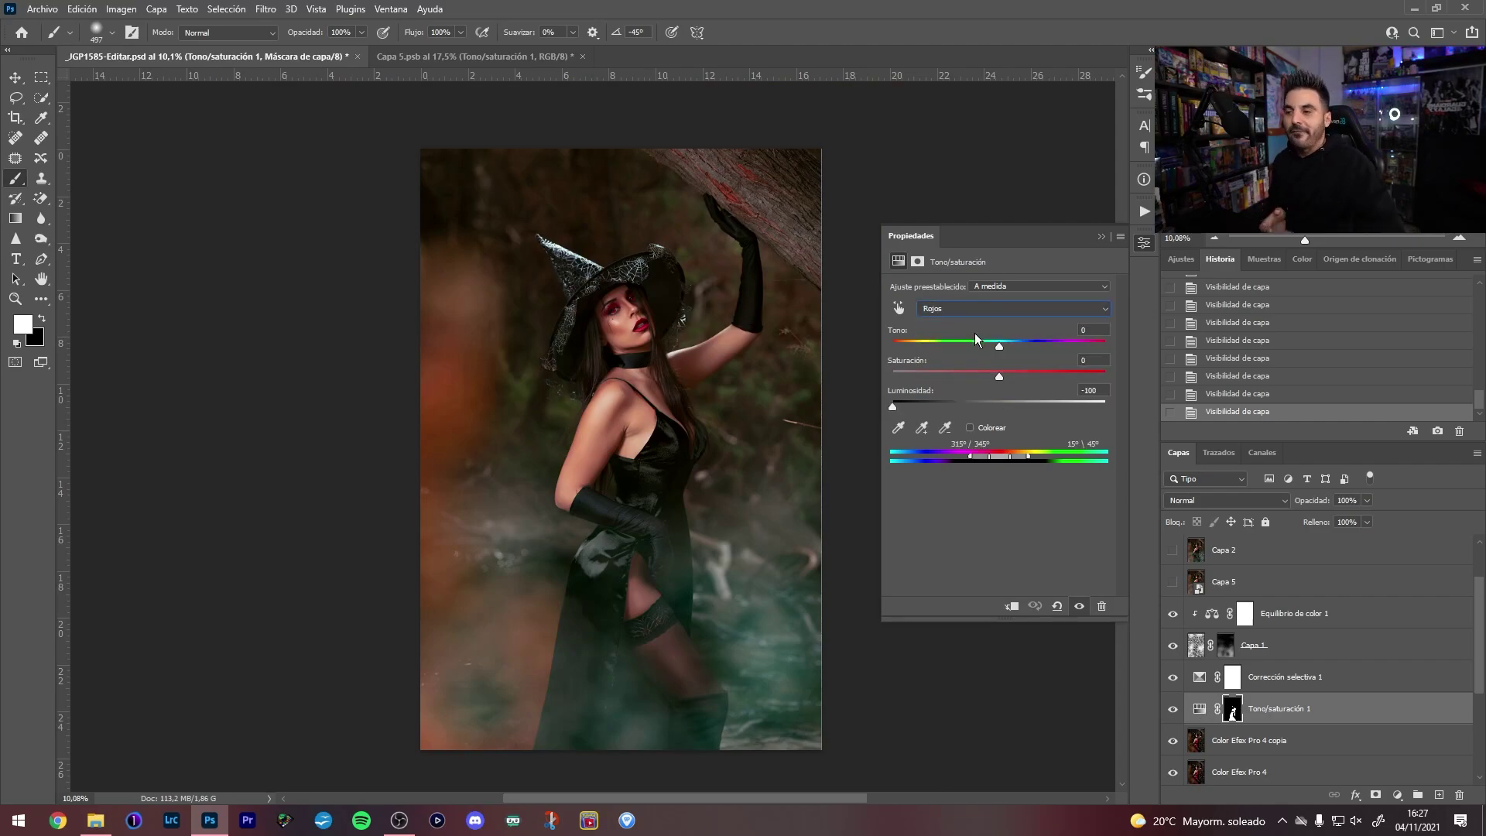
left_click_drag(897, 403, 1000, 402)
mouse_move(998, 345)
left_mouse_down()
mouse_move(940, 339)
mouse_move(1087, 345)
left_mouse_up()
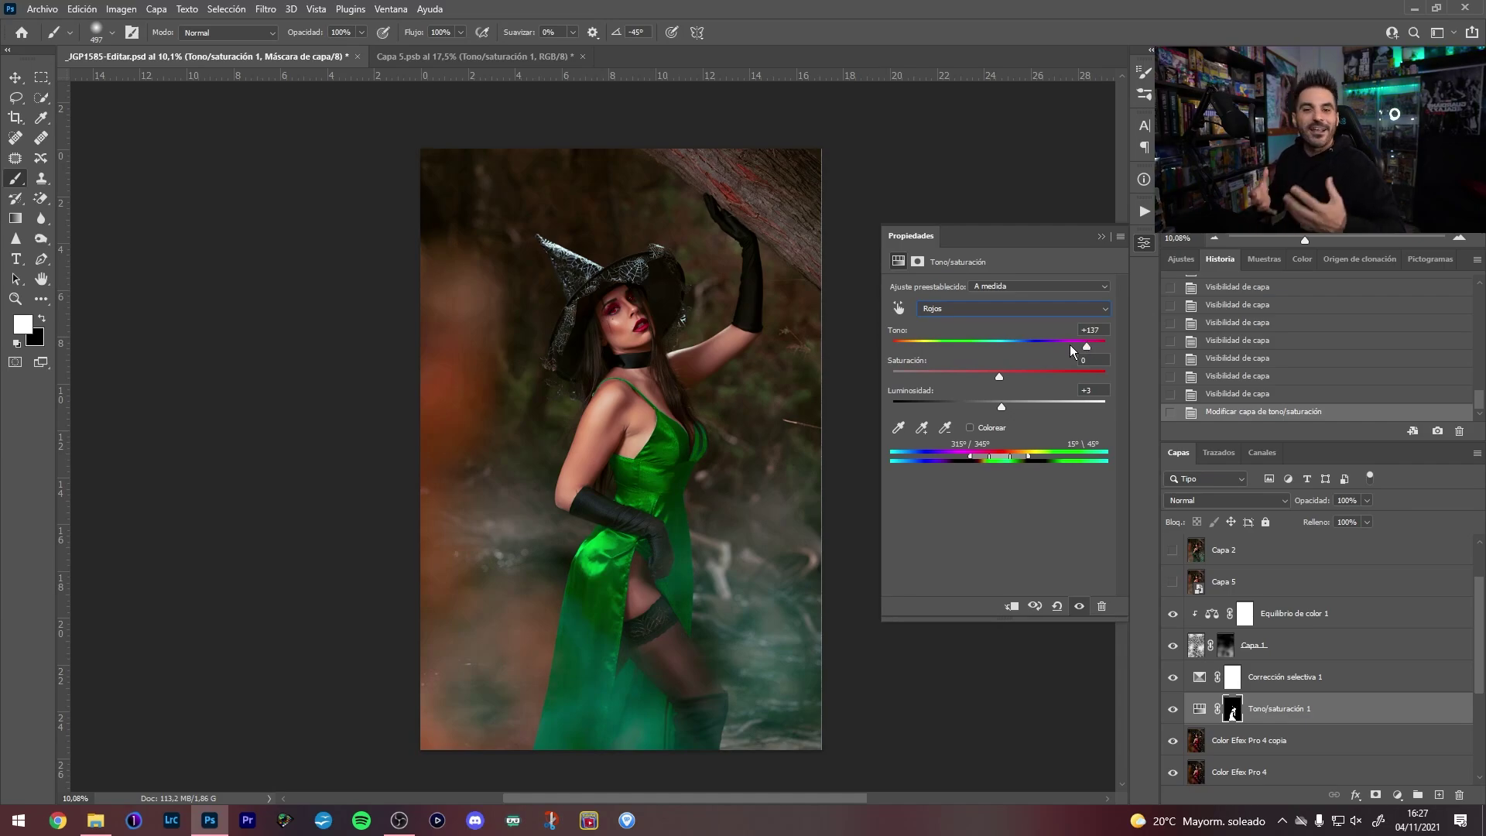
left_click_drag(1086, 344, 1071, 341)
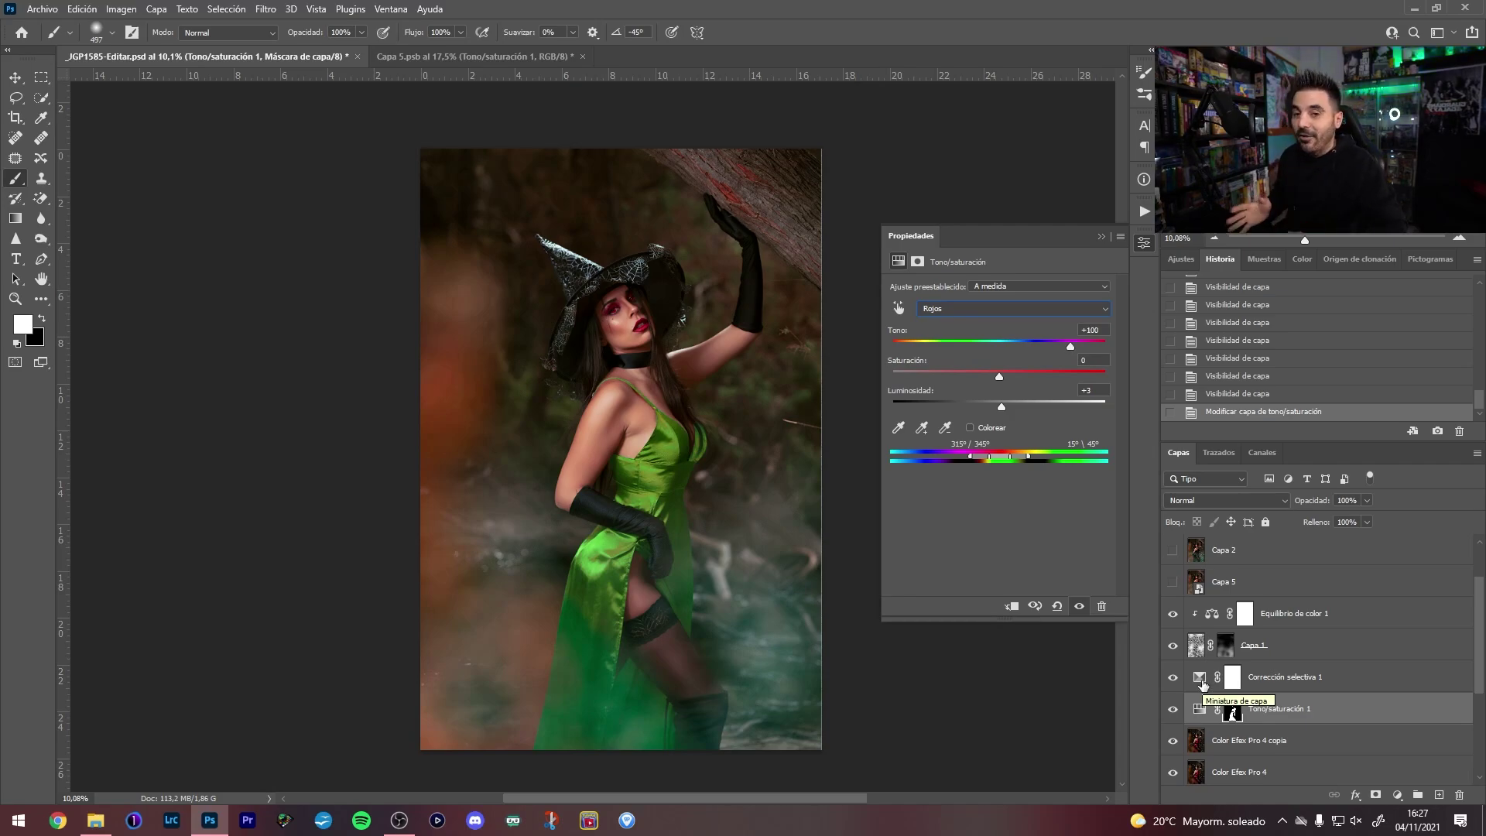
Target the Hue/Saturation mask, zoom in on the face, and set a soft brush
left_click(1236, 706)
scroll(677, 402, "up", 3)
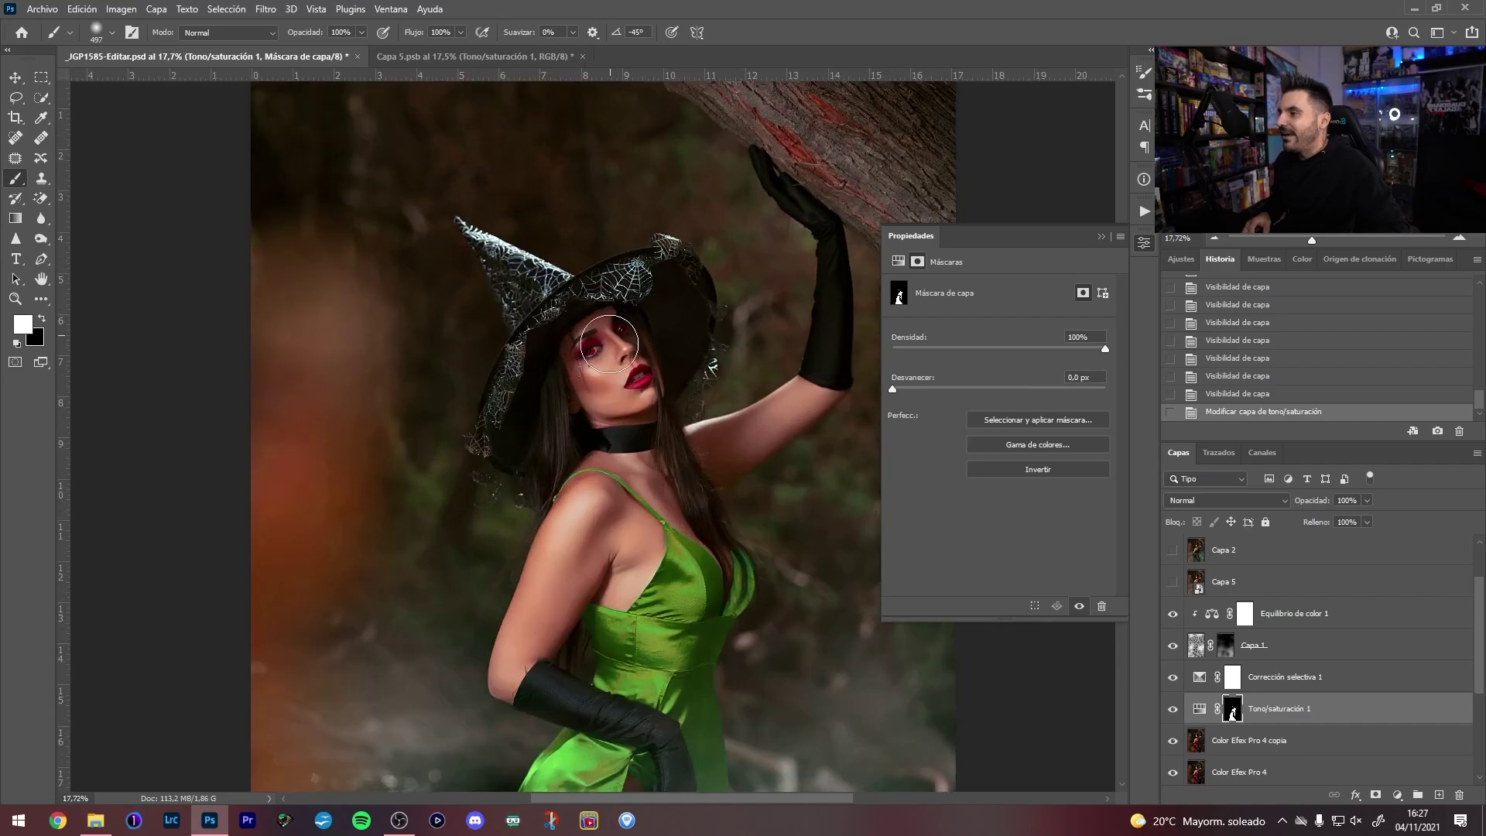
scroll(619, 348, "up", 3)
scroll(611, 240, "up", 2)
left_click_drag(632, 227, 806, 571)
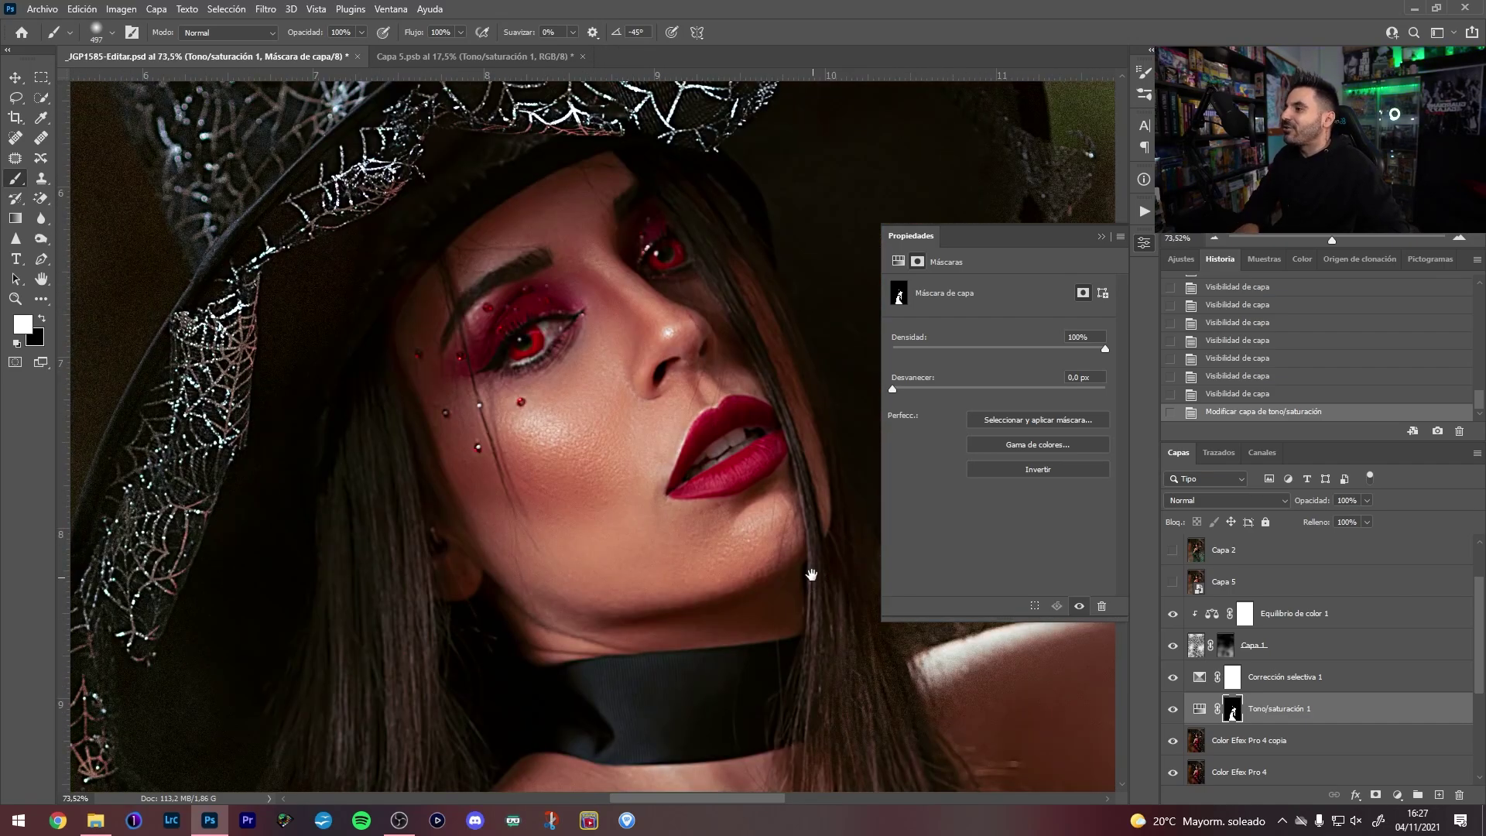
scroll(696, 497, "up", 2)
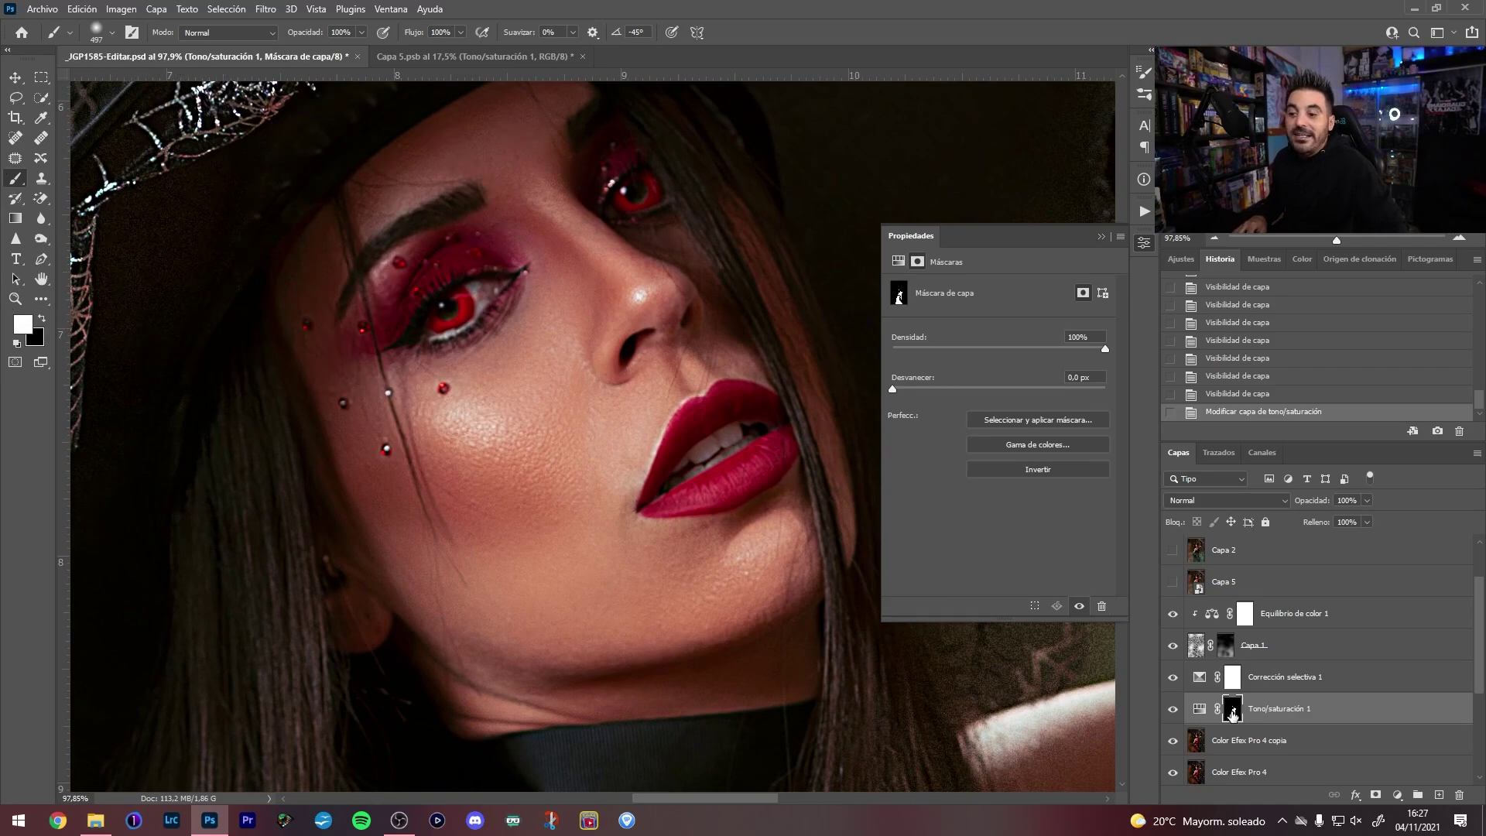
right_click(731, 378)
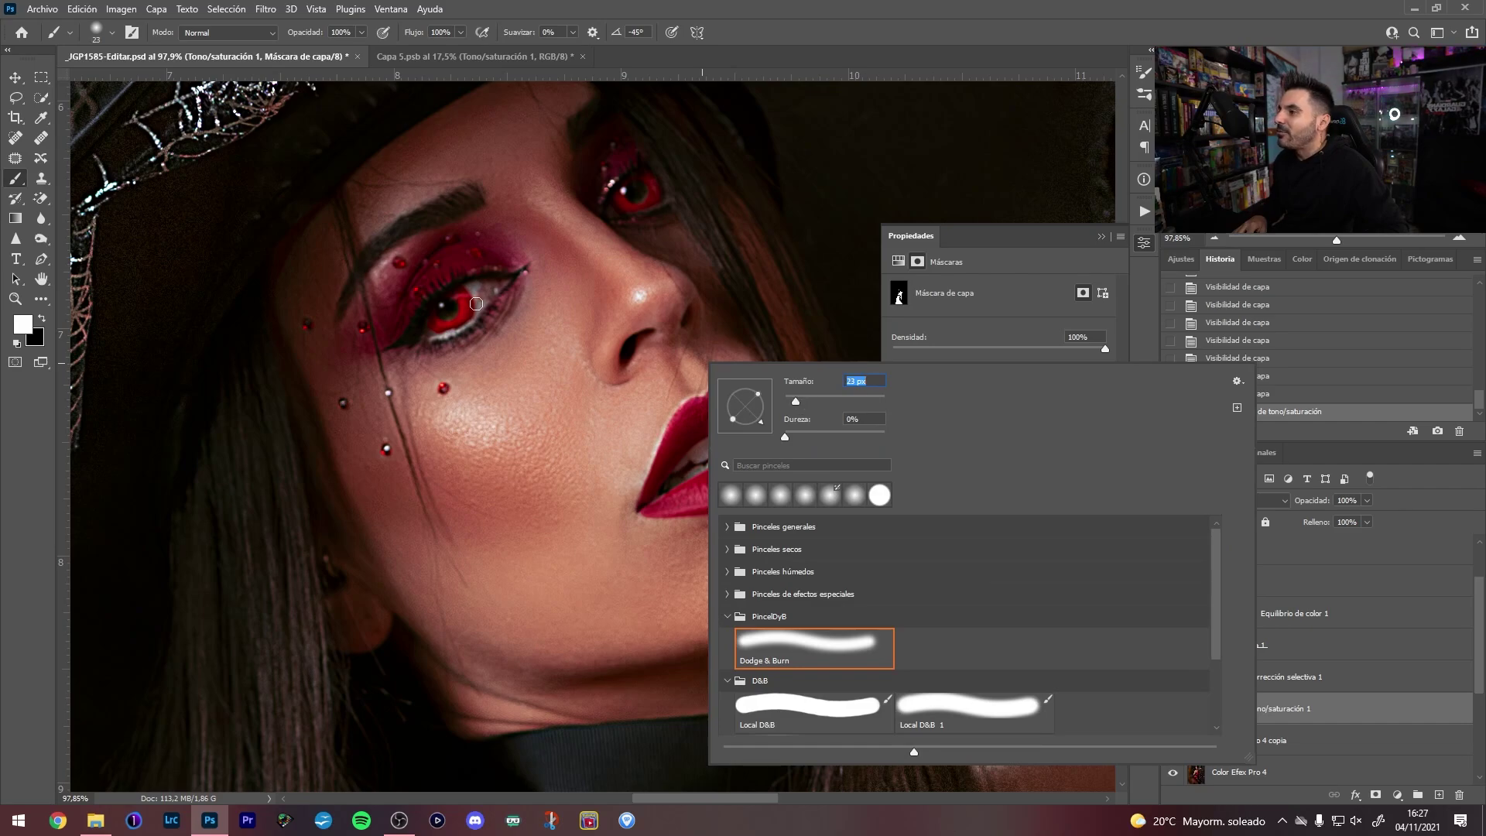
key("Return")
Paint white into the mask over both irises to turn them green
left_click_drag(466, 297, 444, 328)
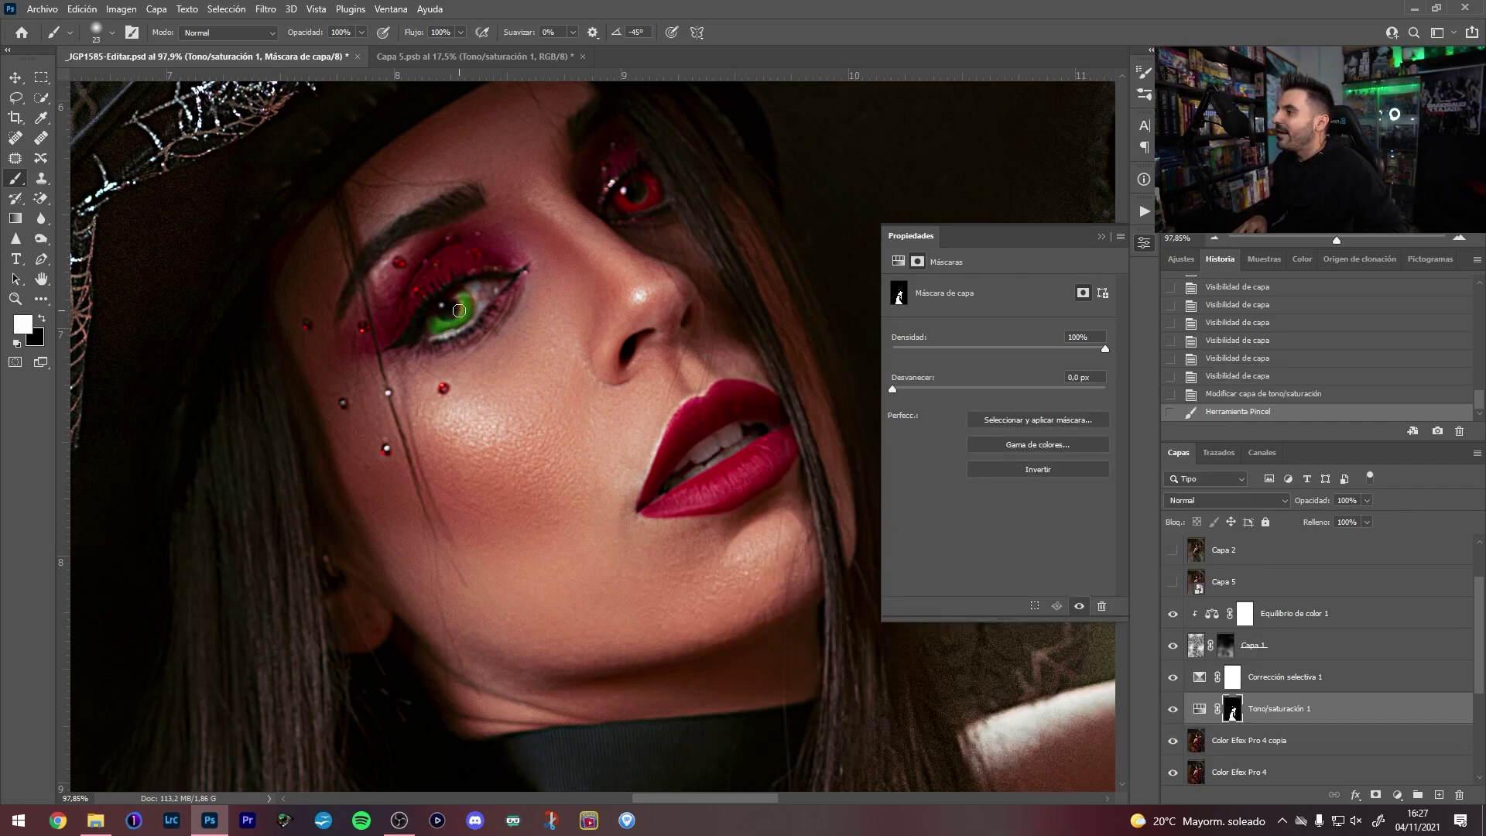
left_click(463, 317)
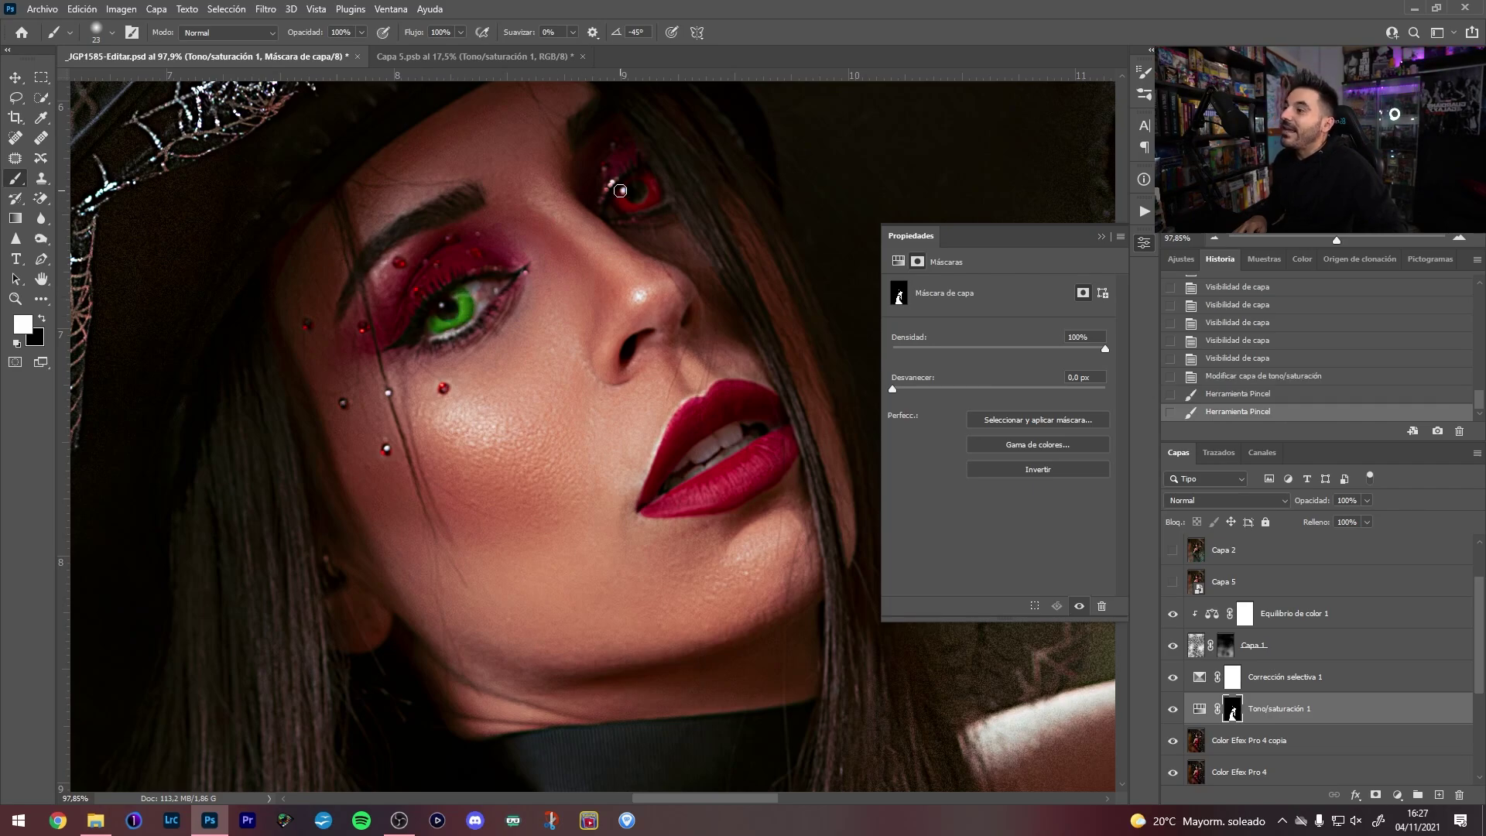
left_click(641, 171)
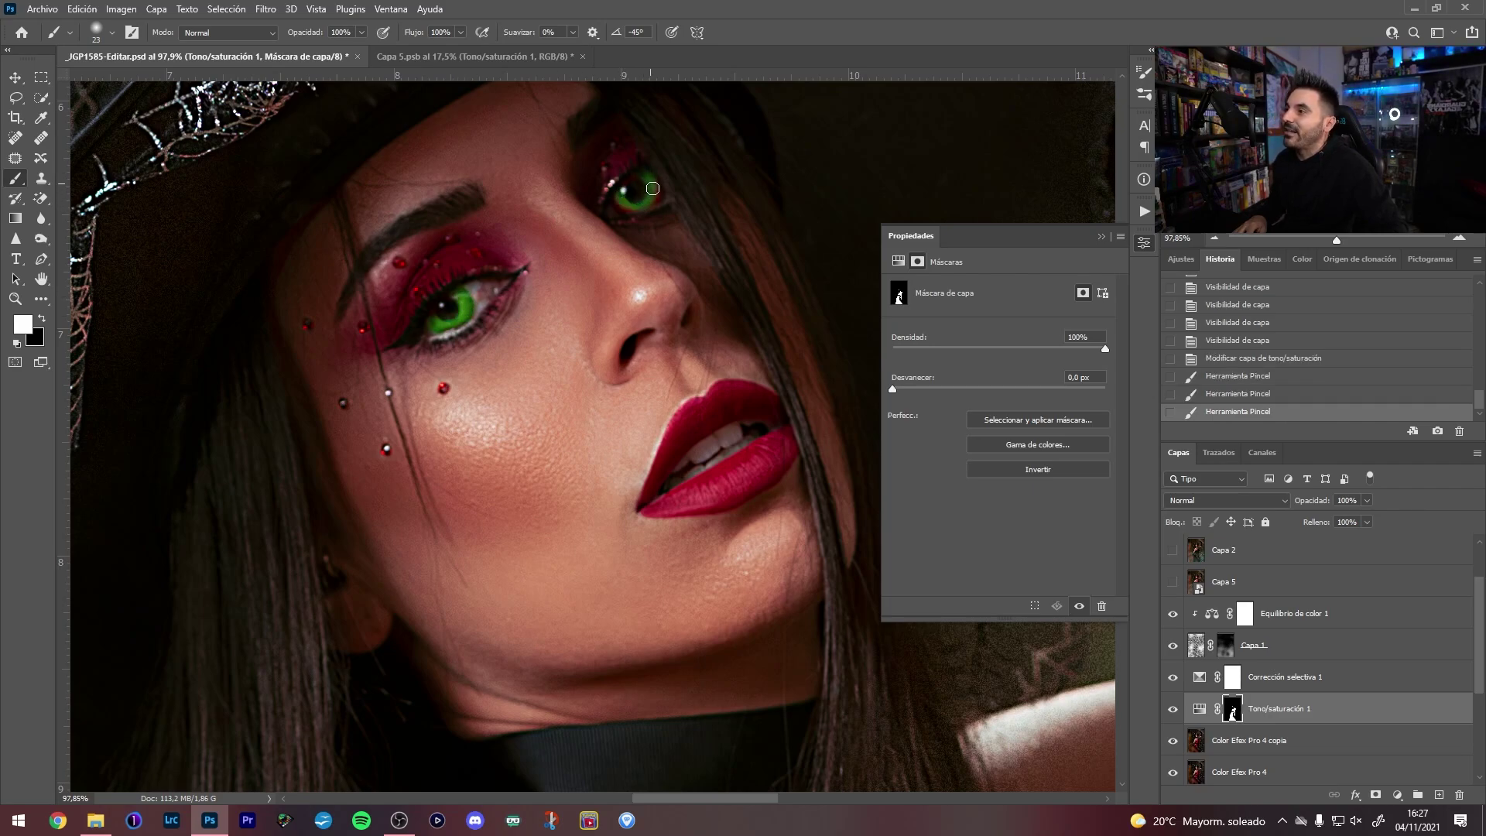
left_click(622, 209)
left_click(629, 213)
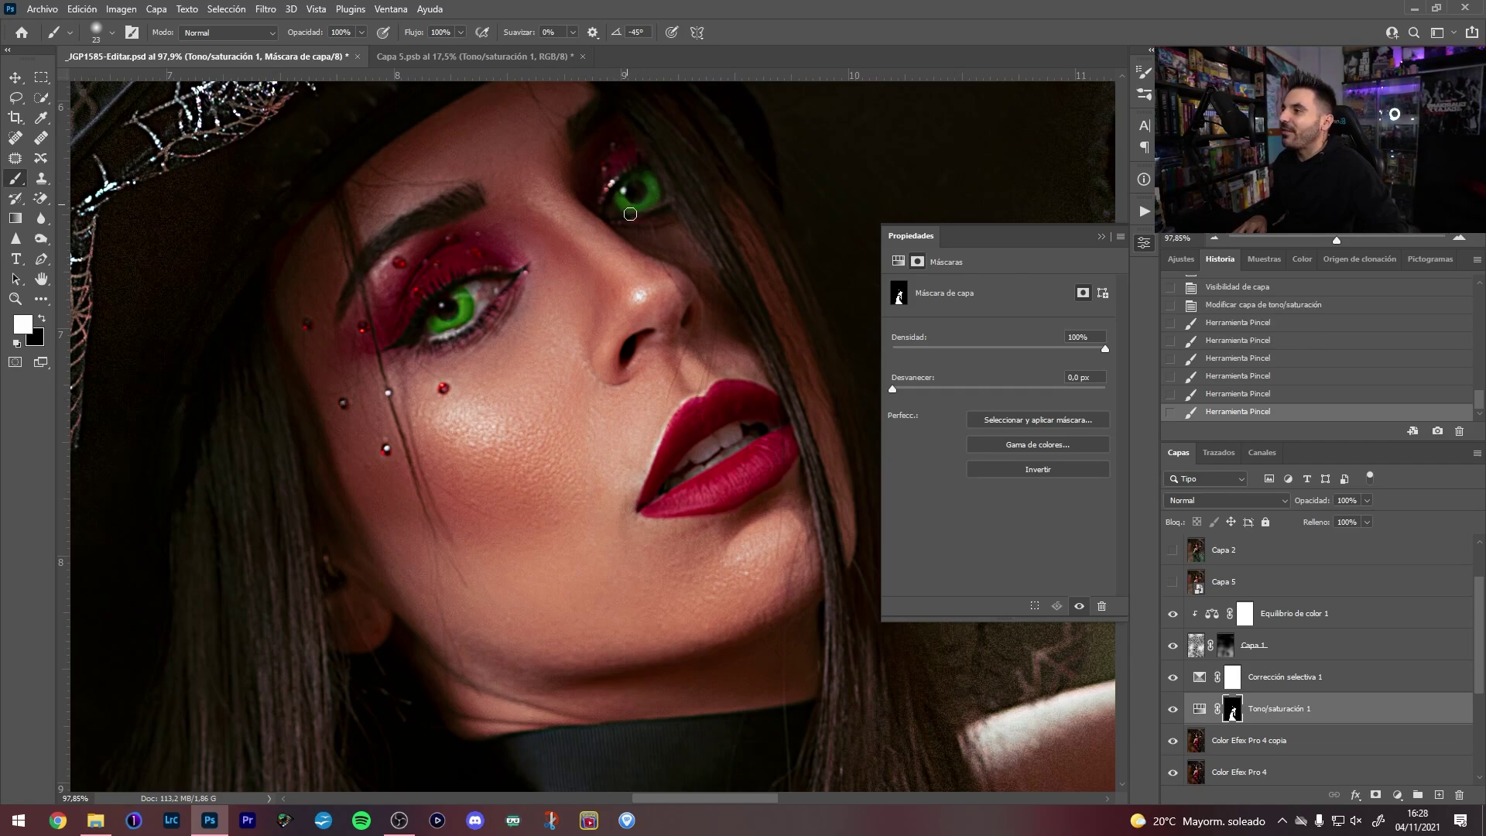
Paint white over the upper and lower lips to turn them green
left_click_drag(665, 445, 689, 409)
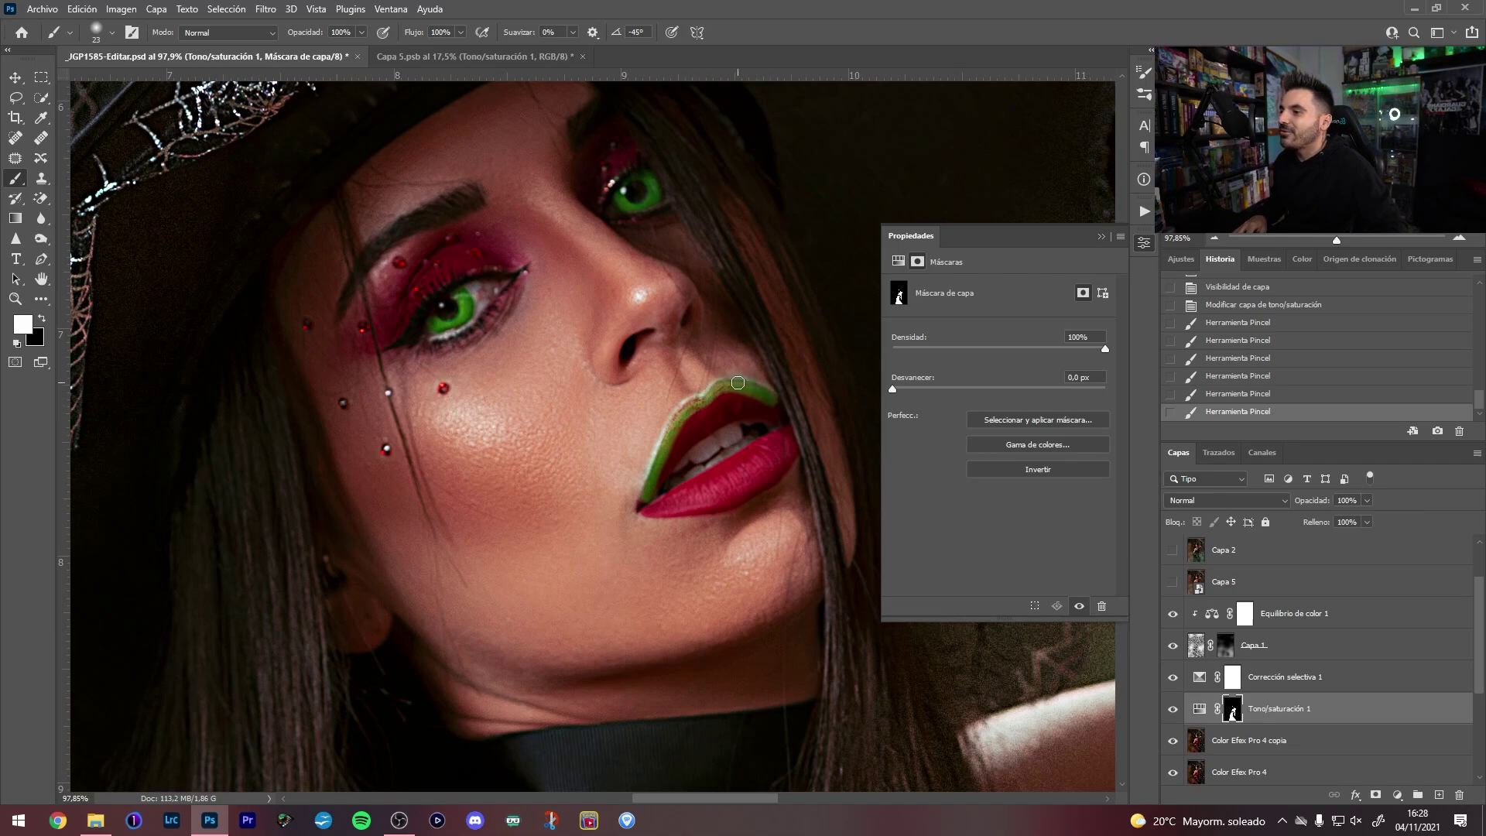
left_click_drag(779, 420, 766, 415)
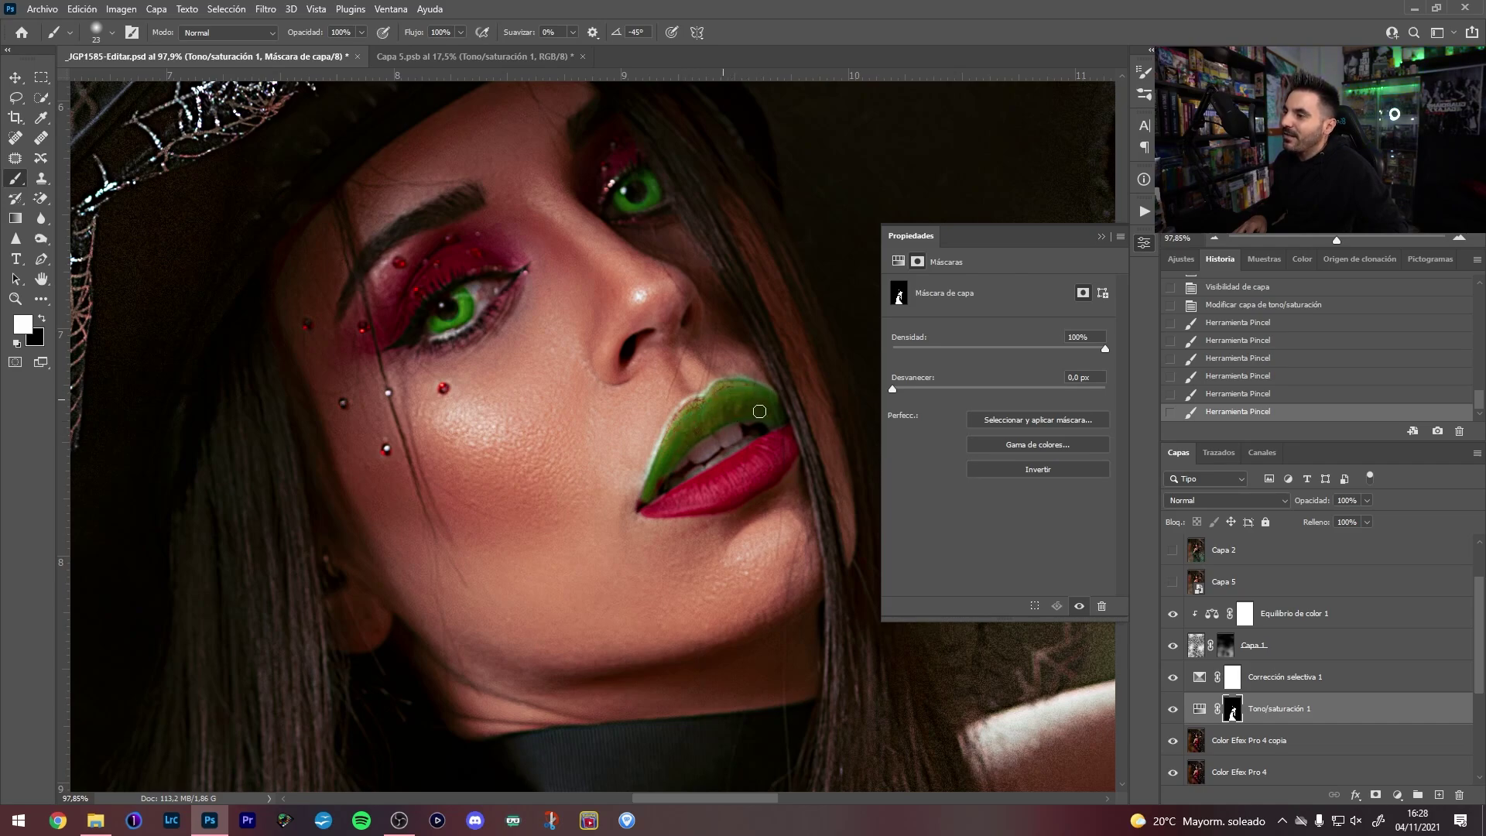
left_click_drag(781, 430, 790, 431)
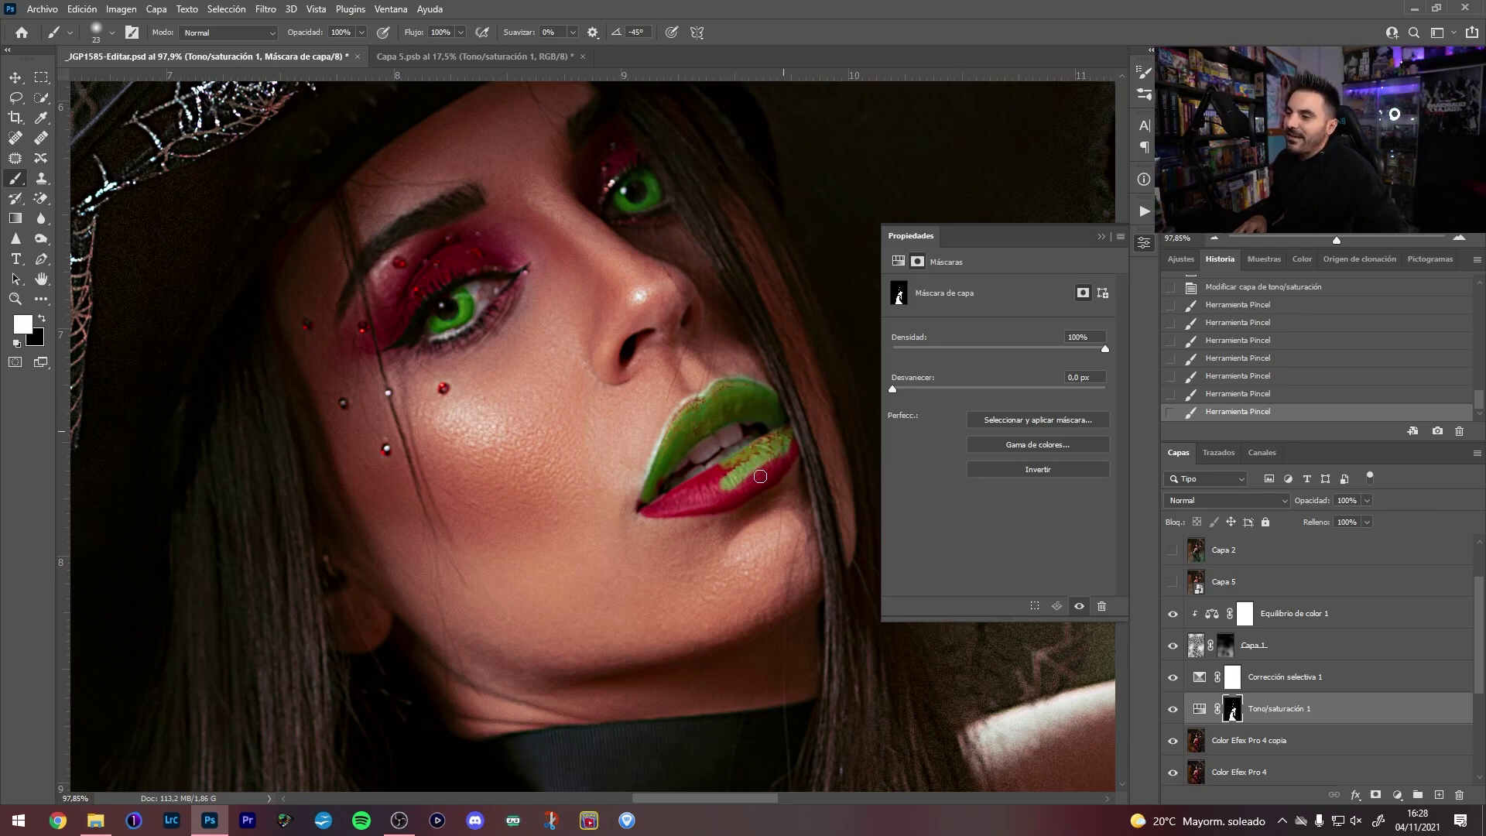
mouse_move(738, 494)
left_mouse_down()
mouse_move(658, 507)
mouse_move(728, 462)
left_mouse_up()
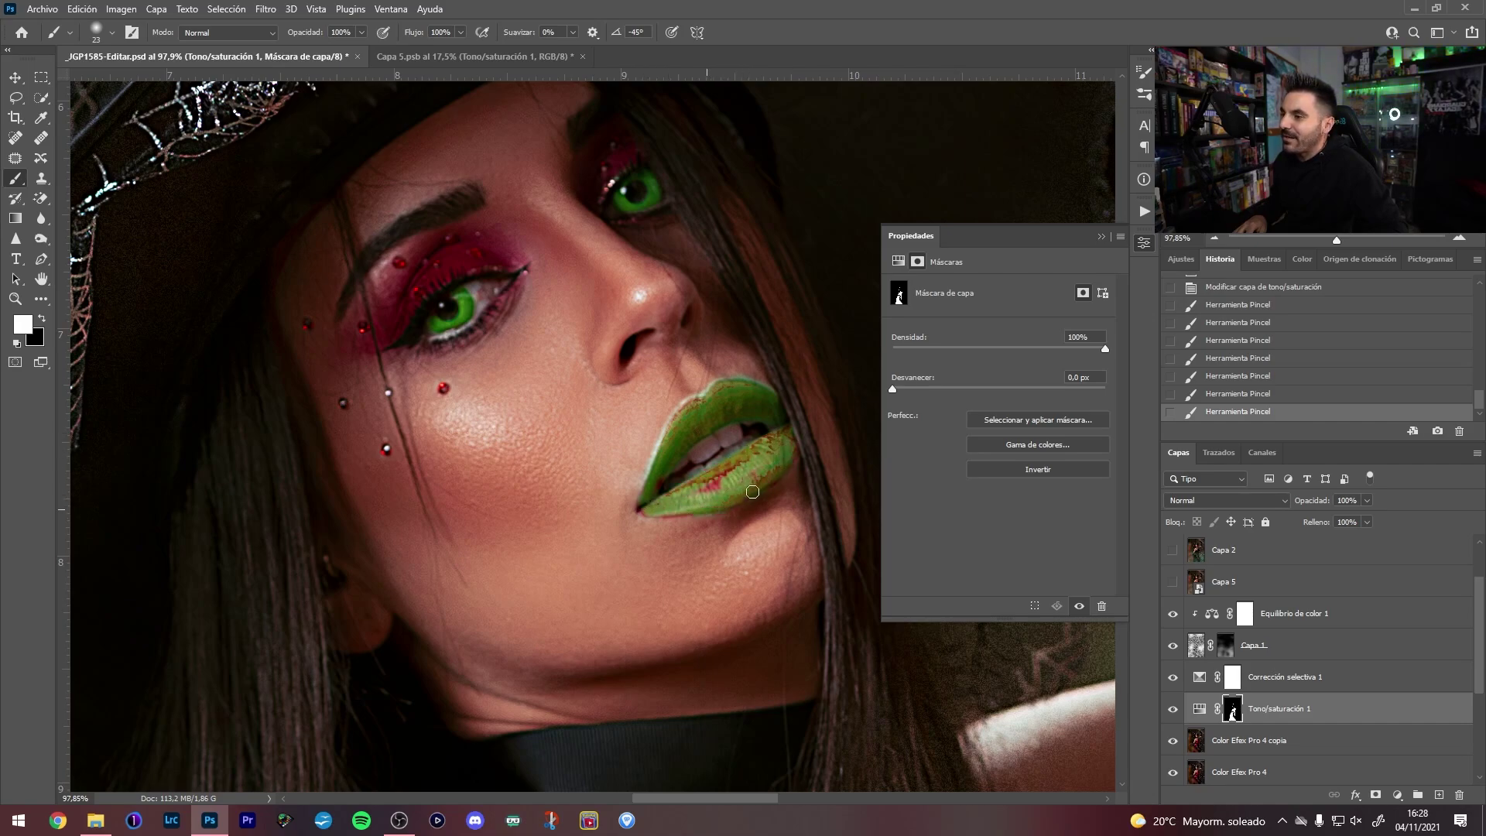
scroll(689, 502, "down", 10)
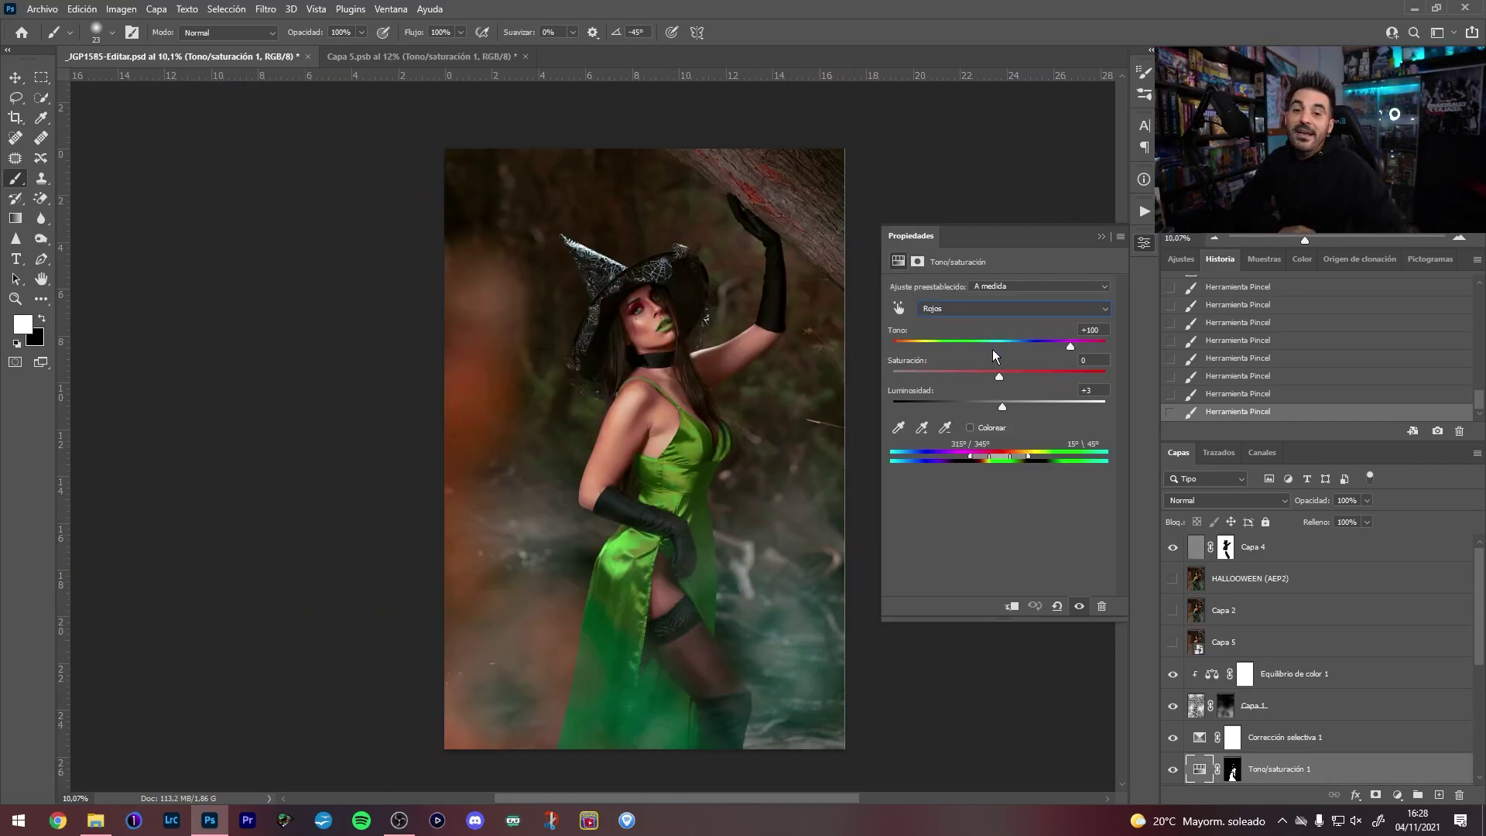
Set the Reds hue to -17 and saturation to +19 for a deep pink
mouse_move(1007, 375)
left_mouse_down()
mouse_move(902, 379)
mouse_move(1018, 376)
mouse_move(1003, 345)
mouse_move(929, 344)
mouse_move(981, 347)
left_mouse_up()
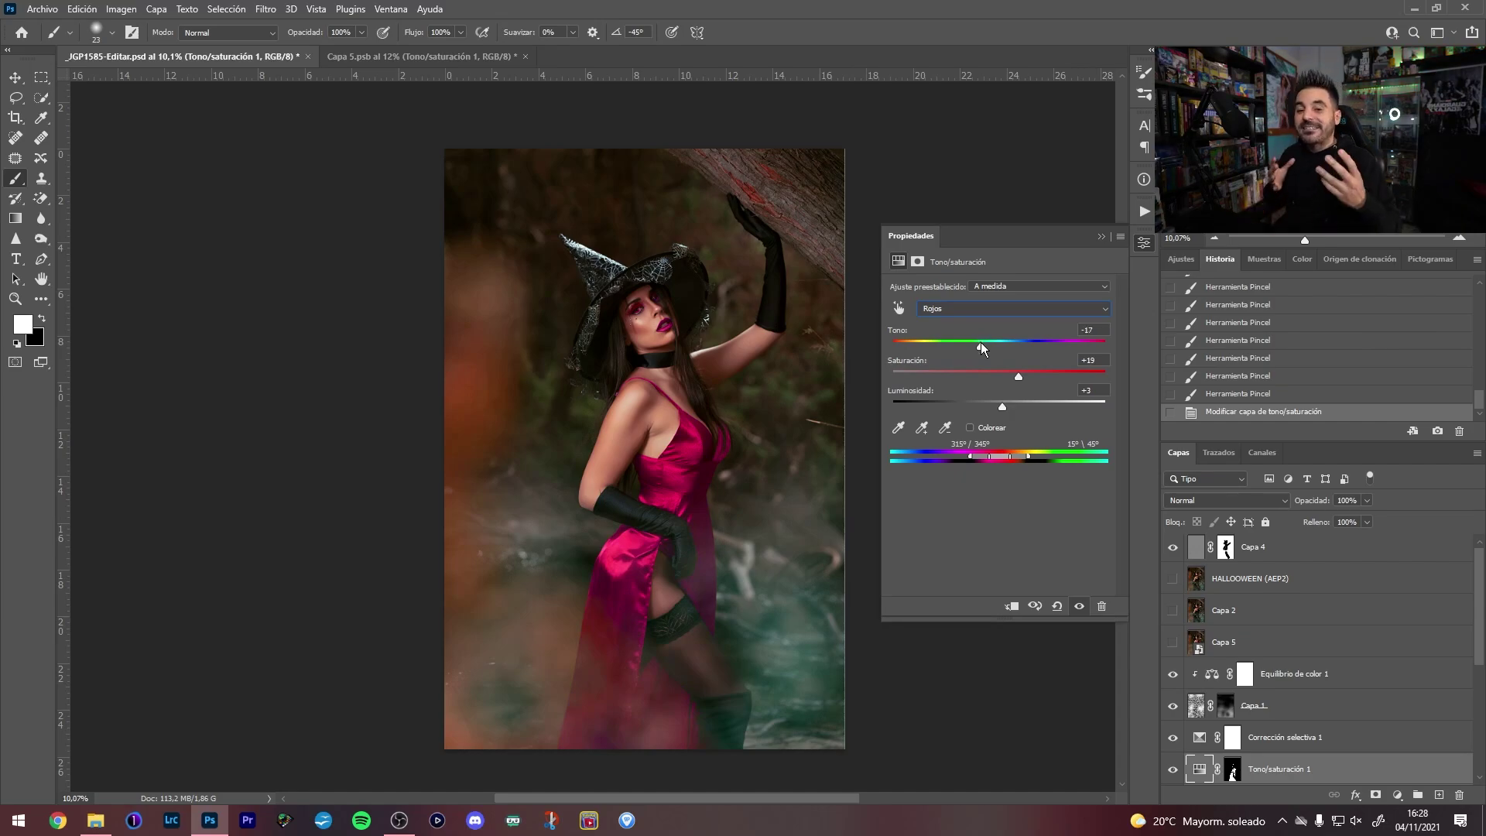